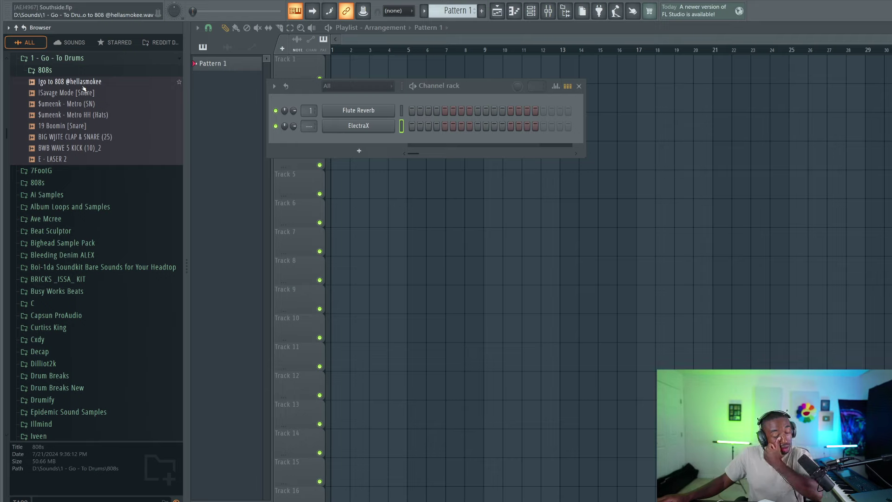
- Audition the 808, snare and clap samples in the 1 - Go - To Drums folder
{"action": "left_click", "coordinate": [83, 82]}
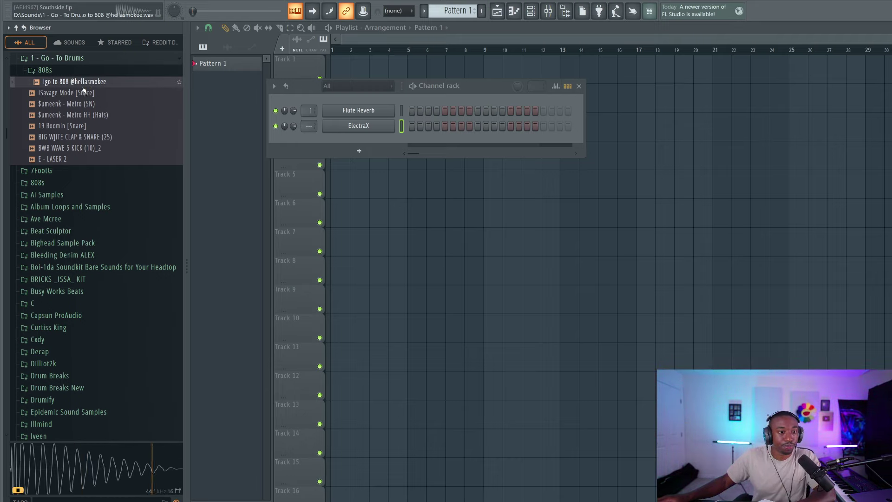
{"action": "left_click", "coordinate": [83, 93]}
{"action": "left_click", "coordinate": [79, 104]}
{"action": "left_click", "coordinate": [95, 137]}
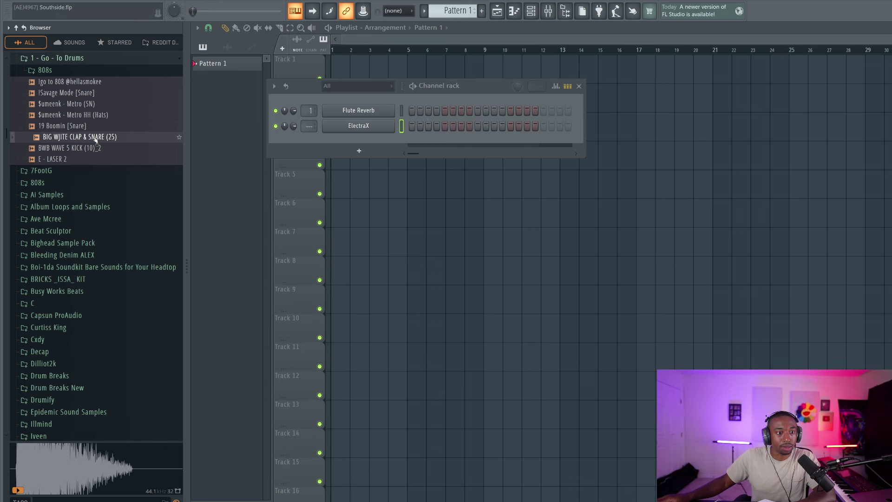
- Load BIG WJITE CLAP & SNARE (25) into a new channel and set its silence trimming threshold to 100%
{"action": "right_click", "coordinate": [95, 136]}
{"action": "left_click", "coordinate": [140, 145]}
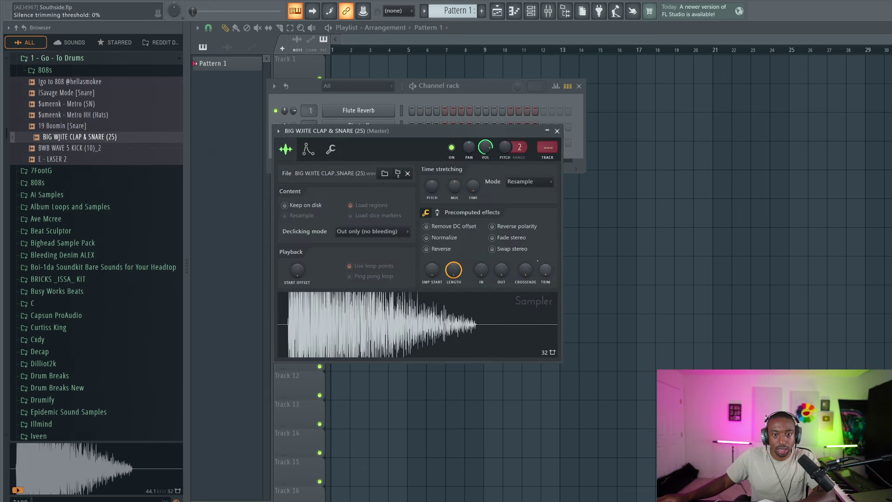
{"action": "left_click_drag", "start_coordinate": [546, 269], "coordinate": [546, 242]}
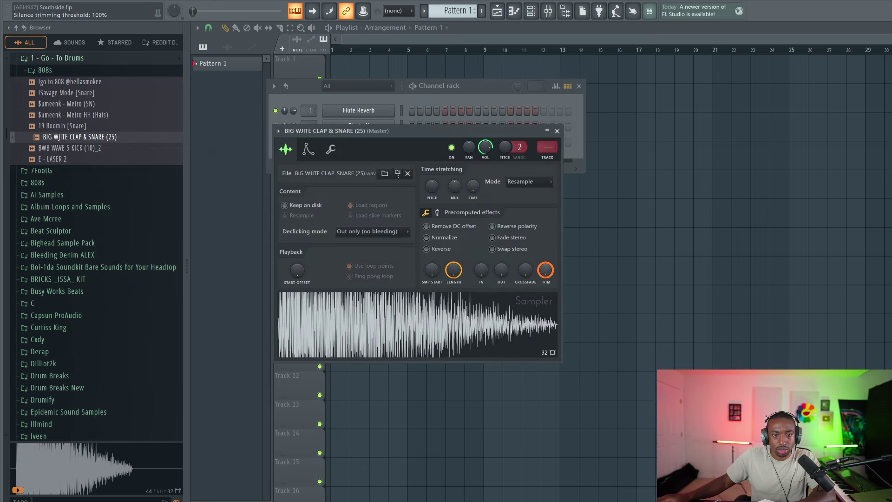
{"action": "left_click", "coordinate": [558, 130]}
- Load the $umeenk - Metro HH (Hats) and $umeenk - Metro (SN) samples into new channels
{"action": "left_click", "coordinate": [90, 116]}
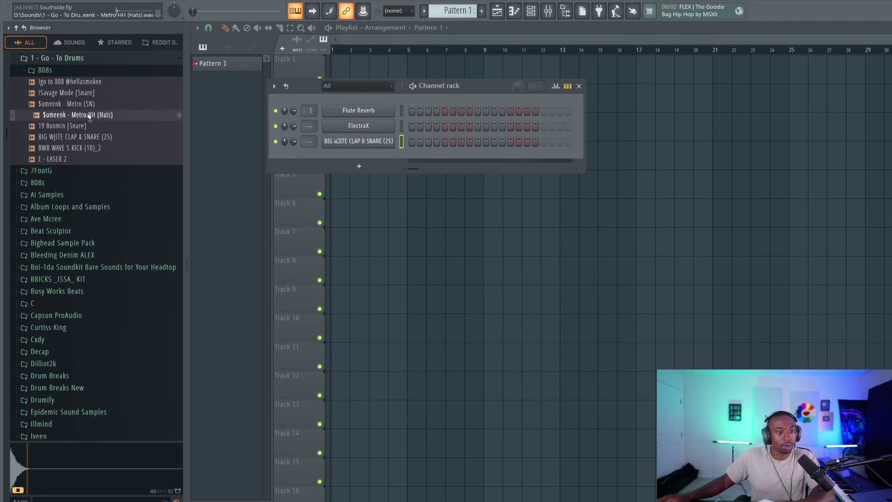
{"action": "right_click", "coordinate": [90, 116]}
{"action": "left_click", "coordinate": [98, 127]}
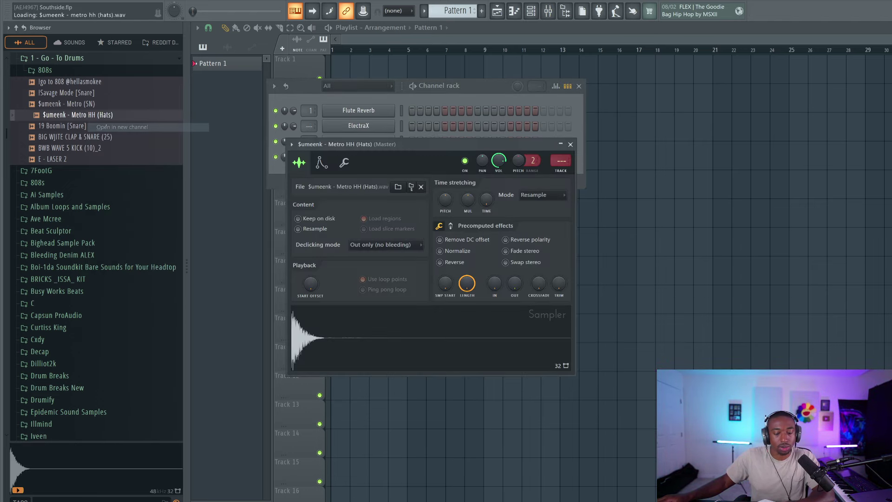
{"action": "left_click", "coordinate": [97, 104]}
{"action": "right_click", "coordinate": [99, 103]}
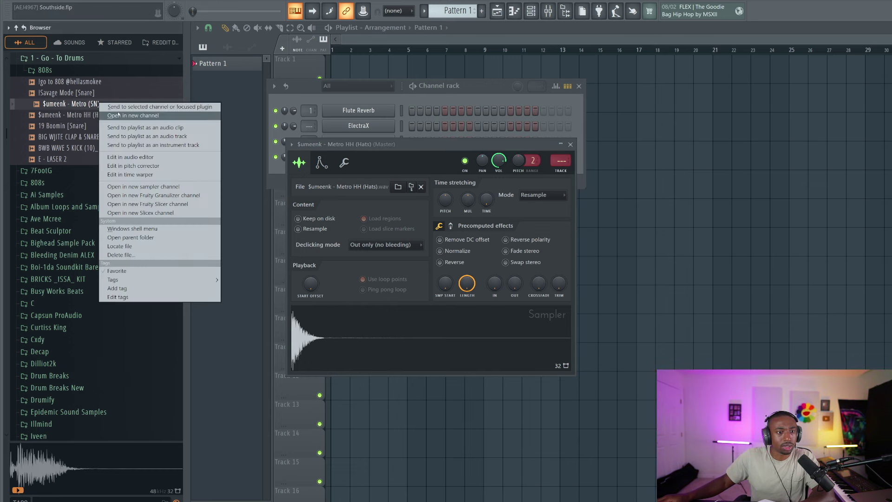
{"action": "left_click", "coordinate": [118, 115]}
- Audition the !go to 808 sample and load it into a new channel
{"action": "left_click", "coordinate": [93, 82]}
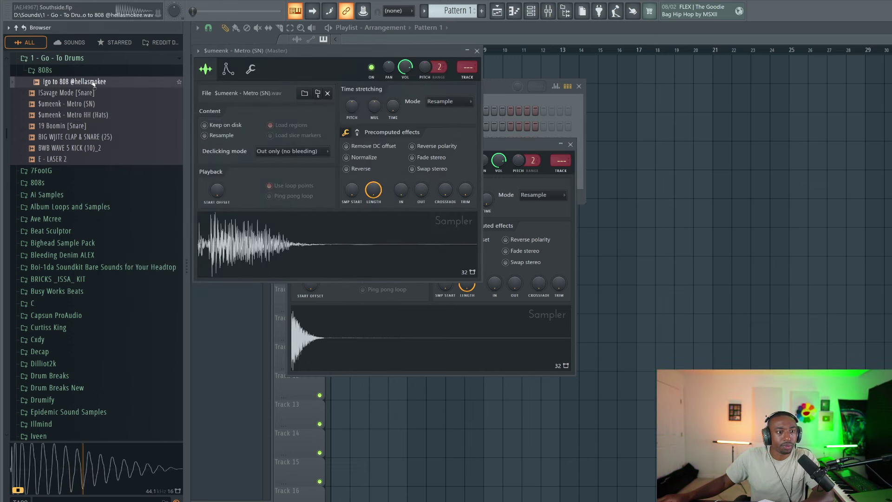
{"action": "right_click", "coordinate": [93, 82]}
{"action": "left_click", "coordinate": [119, 95]}
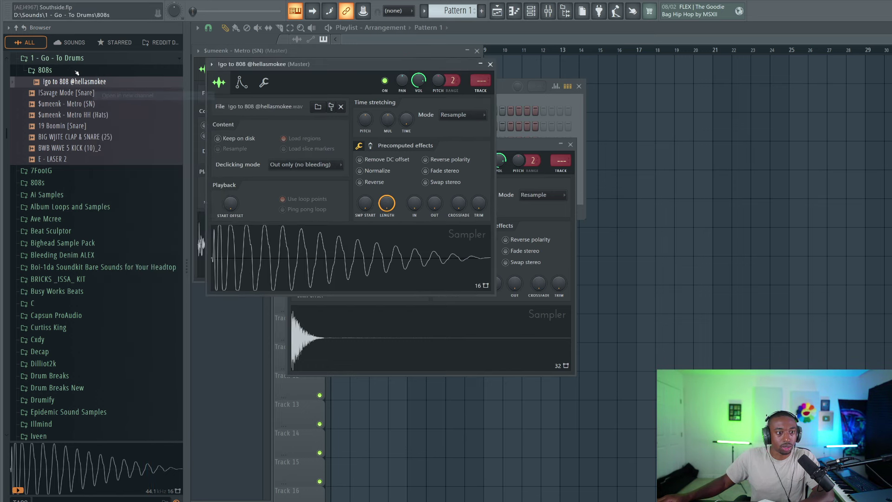
- Audition the 808 Day samples in the 808s subfolder one after another, through Track 34
{"action": "left_click", "coordinate": [76, 71]}
{"action": "key", "text": "Down"}
{"action": "key", "text": "Down"}
{"action": "key", "text": "Down"}
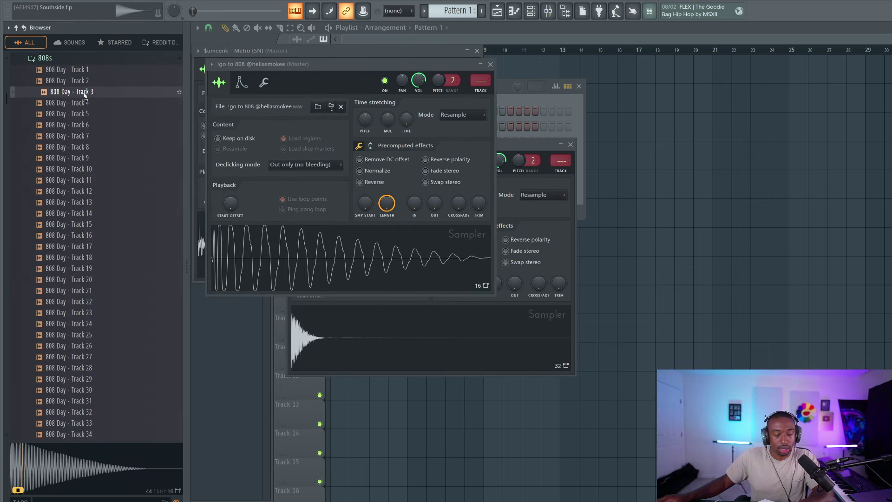
{"action": "key", "text": "Down"}
{"action": "key", "text": "Down"}
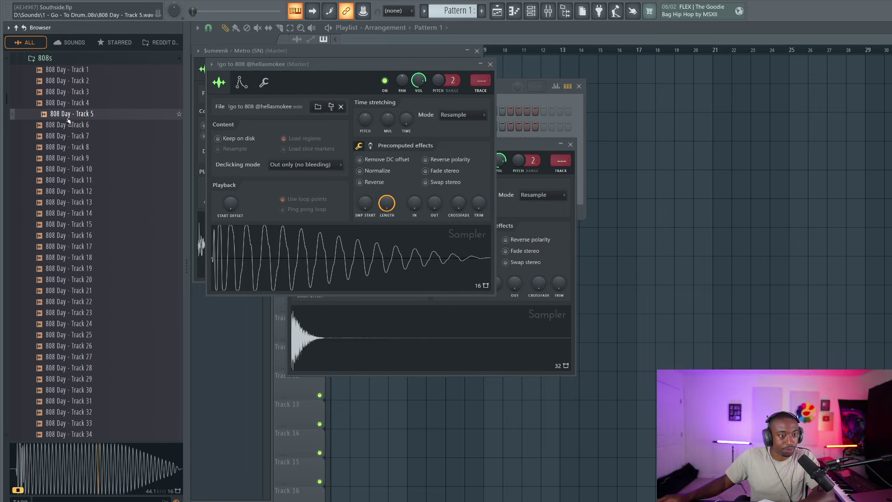
{"action": "key", "text": "Down"}
{"action": "key", "text": "Down"}
{"action": "key", "text": "Down"}
{"action": "key", "text": "Down"}
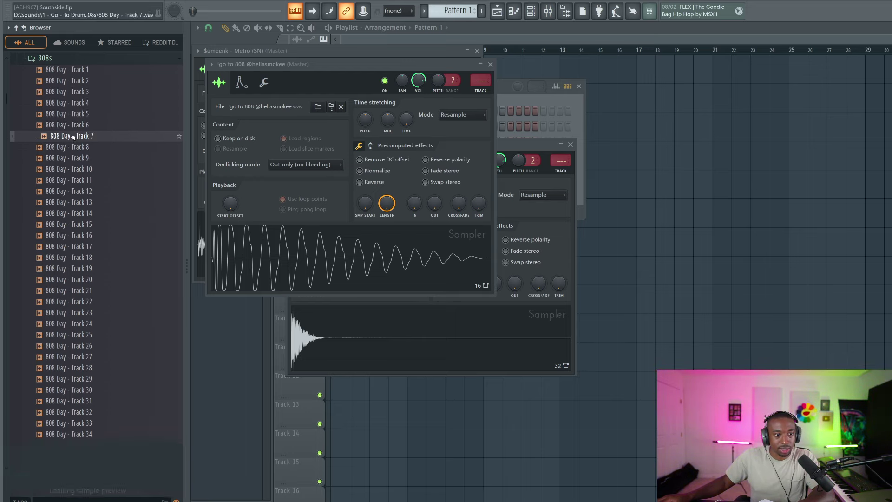
{"action": "key", "text": "Down"}
{"action": "key", "text": "Down"}
{"action": "key", "text": "Down"}
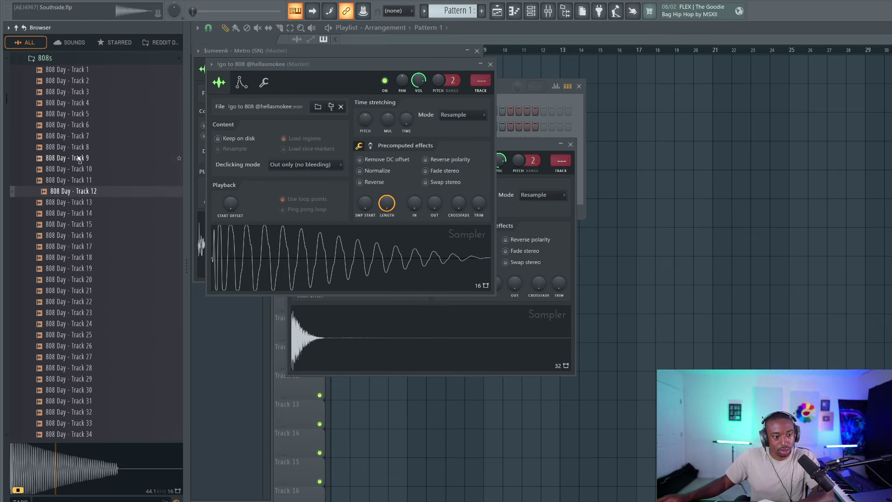
{"action": "key", "text": "Down"}
{"action": "key", "text": "Down"}
{"action": "key", "text": "Down"}
{"action": "key", "text": "Down"}
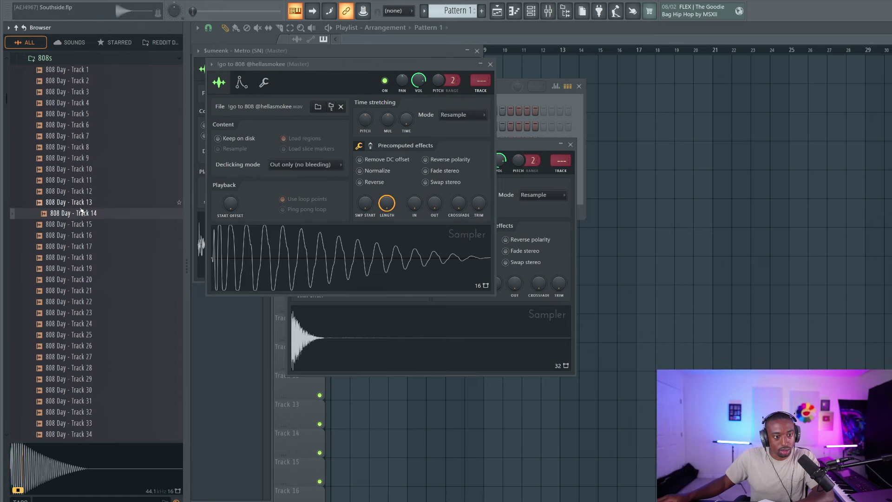
{"action": "key", "text": "Down"}
{"action": "key", "text": "Down"}
{"action": "key", "text": "Down"}
{"action": "key", "text": "Down"}
{"action": "key", "text": "Down"}
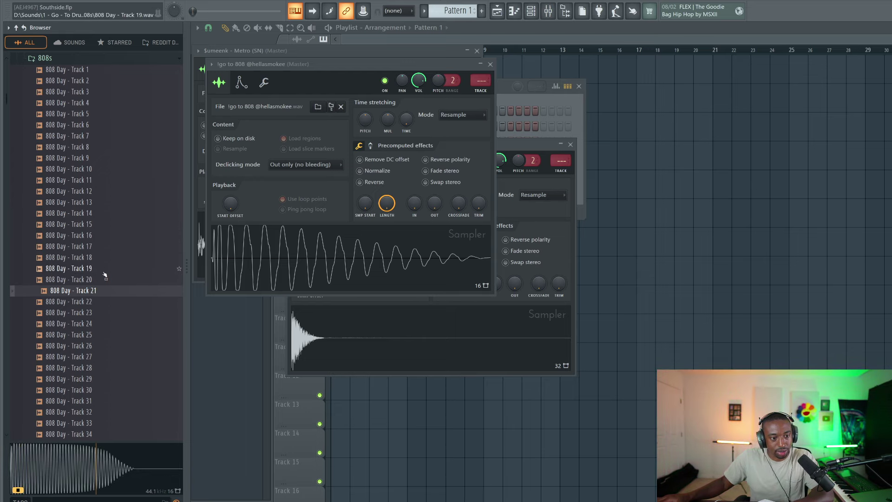
{"action": "key", "text": "Down"}
{"action": "key", "text": "Down"}
{"action": "key", "text": "Down"}
{"action": "key", "text": "Down"}
{"action": "key", "text": "Down"}
{"action": "key", "text": "Down"}
{"action": "key", "text": "Down"}
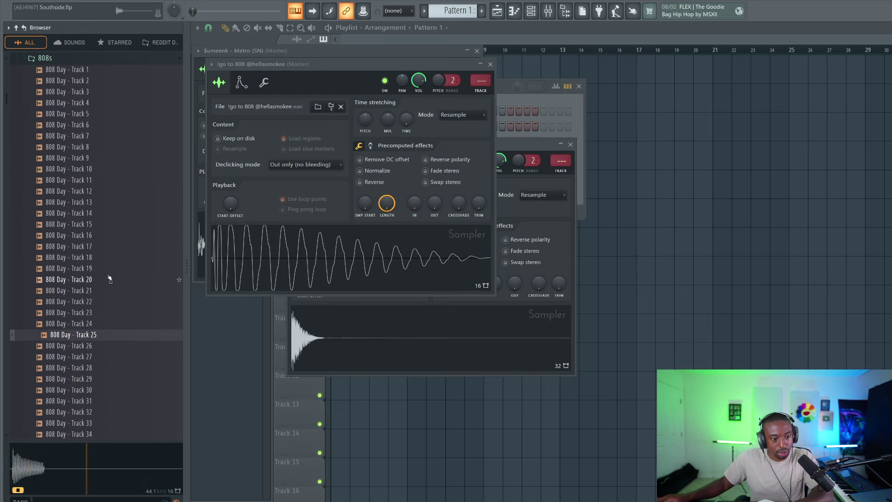
{"action": "key", "text": "Down"}
{"action": "key", "text": "Down"}
{"action": "key", "text": "Down"}
{"action": "key", "text": "Down"}
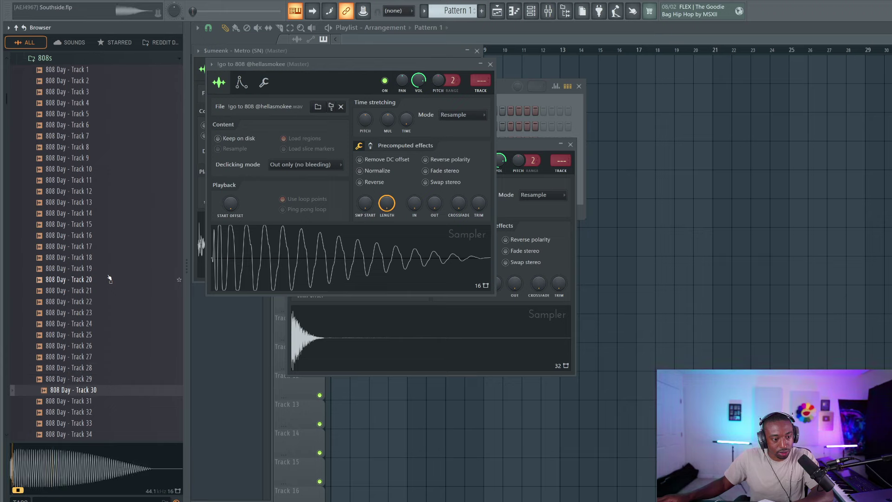
{"action": "key", "text": "Down"}
{"action": "key", "text": "Down"}
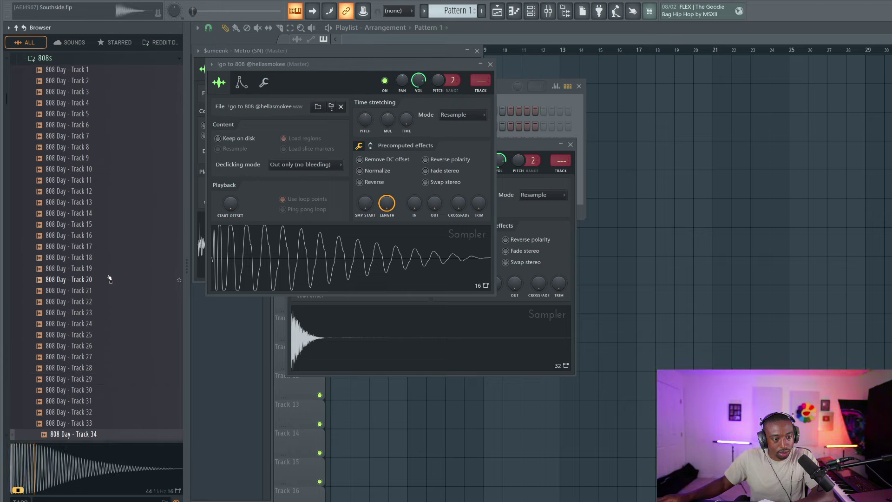
- Load 808 Day - Track 34 into a new channel and bring up the channel rack
{"action": "right_click", "coordinate": [64, 440]}
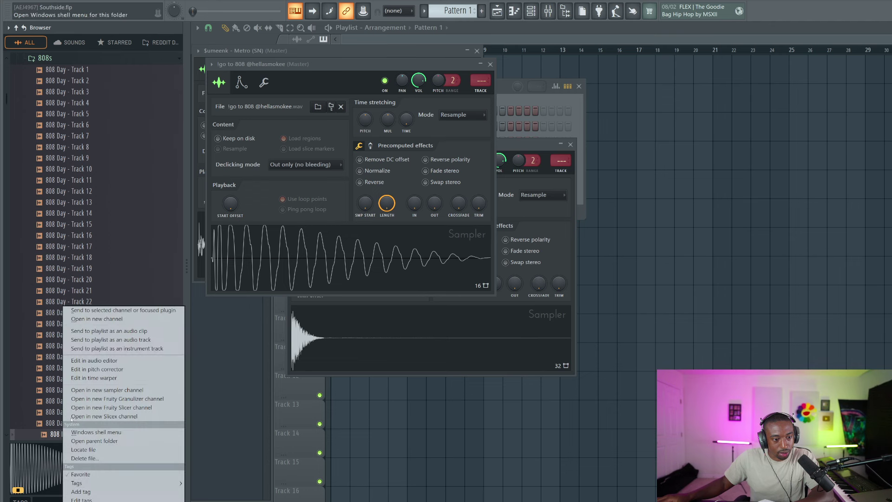
{"action": "left_click", "coordinate": [84, 319]}
{"action": "key", "text": "F6"}
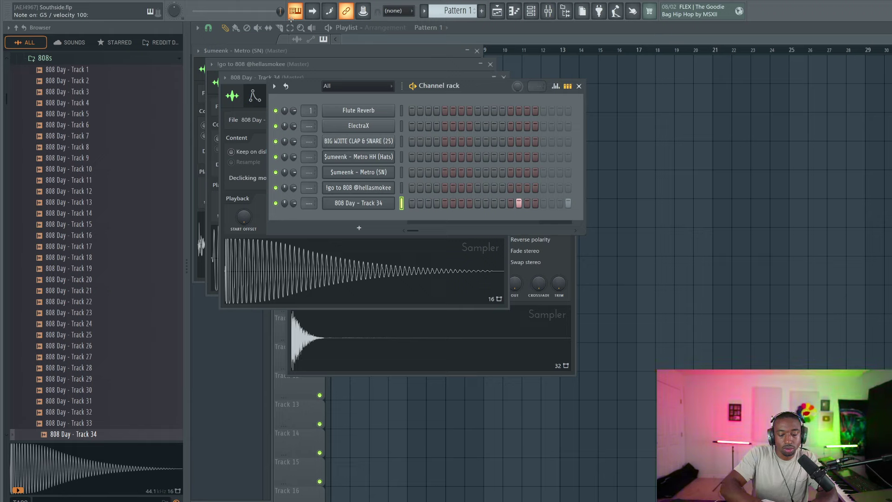
- Stop playback and open the piano roll of the 808 Day - Track 34 channel
{"action": "key", "text": "space"}
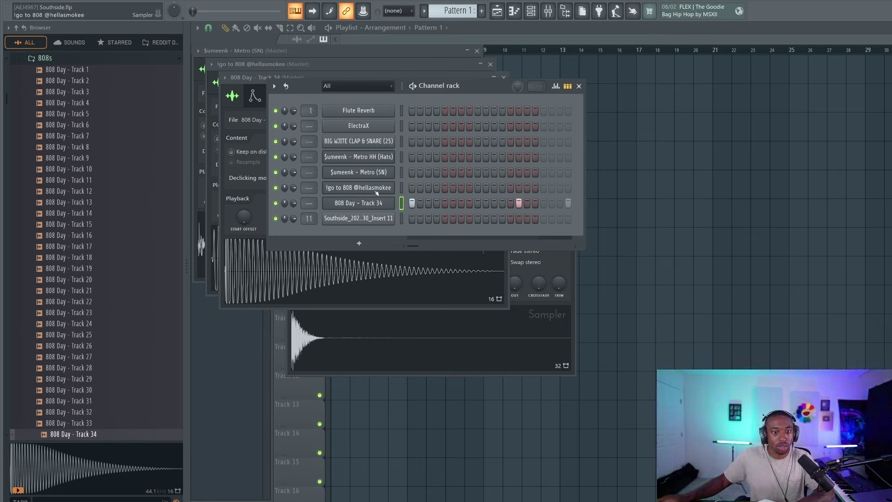
{"action": "right_click", "coordinate": [394, 200]}
{"action": "left_click", "coordinate": [394, 200]}
{"action": "right_click", "coordinate": [395, 200]}
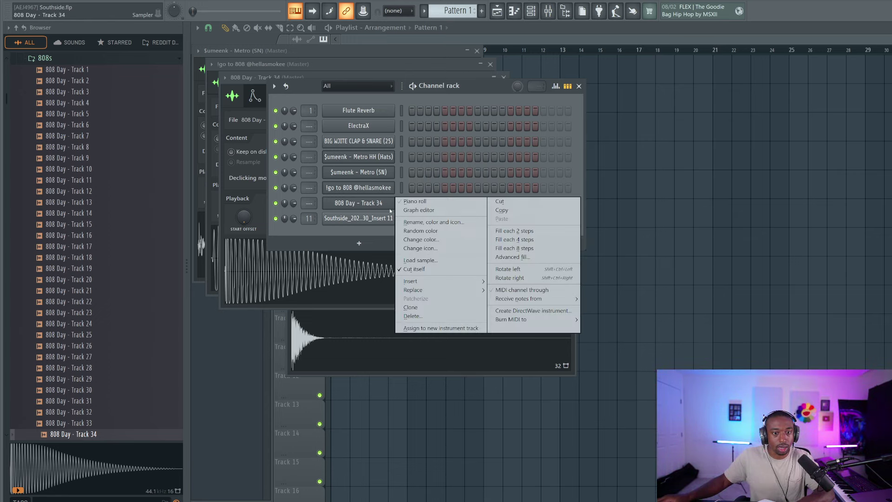
{"action": "left_click", "coordinate": [415, 201]}
- Select the six G5 and A4 notes in bar 8, set the snap to 1/3 beat and quantize them
{"action": "left_click_drag", "start_coordinate": [851, 174], "coordinate": [765, 57]}
{"action": "left_click", "coordinate": [219, 28]}
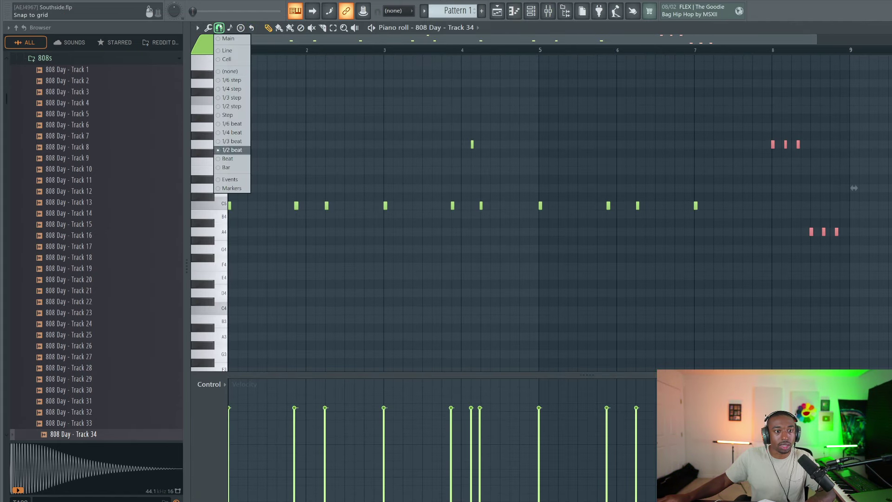
{"action": "left_click", "coordinate": [233, 142]}
{"action": "scroll", "coordinate": [581, 161], "scroll_direction": "down", "scroll_amount": 2}
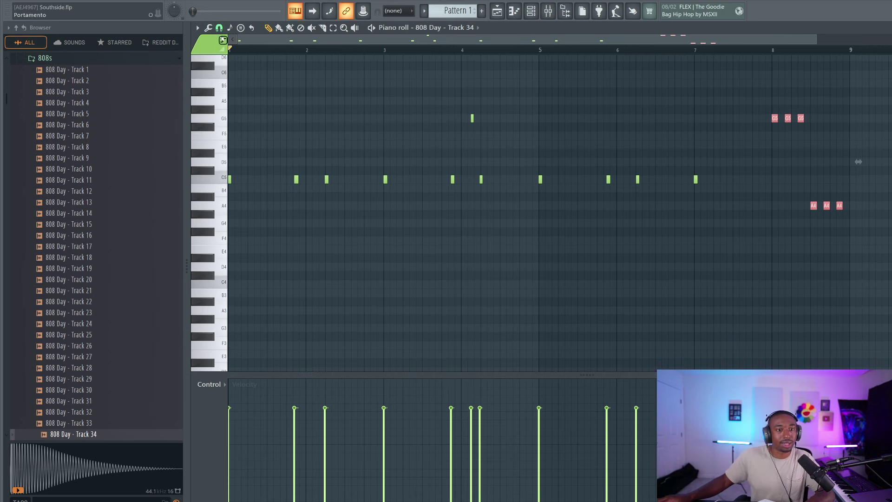
- Deselect the bar 8 notes, then select all the earlier C5 and G5 notes and quantize them to the grid
{"action": "left_click", "coordinate": [223, 40]}
{"action": "left_click", "coordinate": [741, 214]}
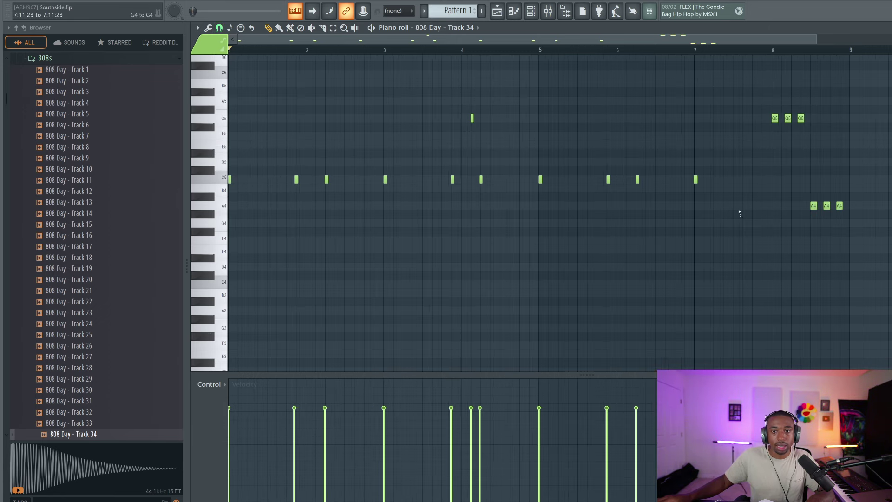
{"action": "left_click_drag", "start_coordinate": [746, 234], "coordinate": [243, 61]}
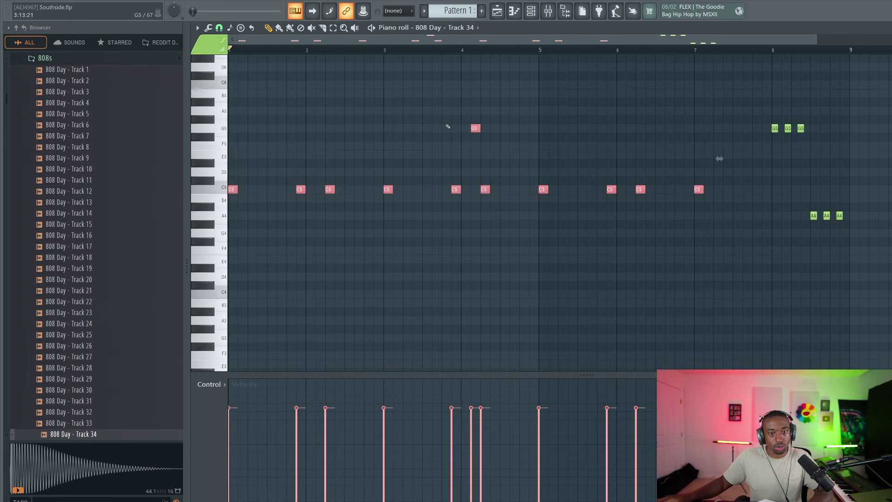
- Play back the 808 pattern and route the channels from ElectraX through 808 Day - Track 34 to mixer tracks 2 to 7
{"action": "key", "text": "space"}
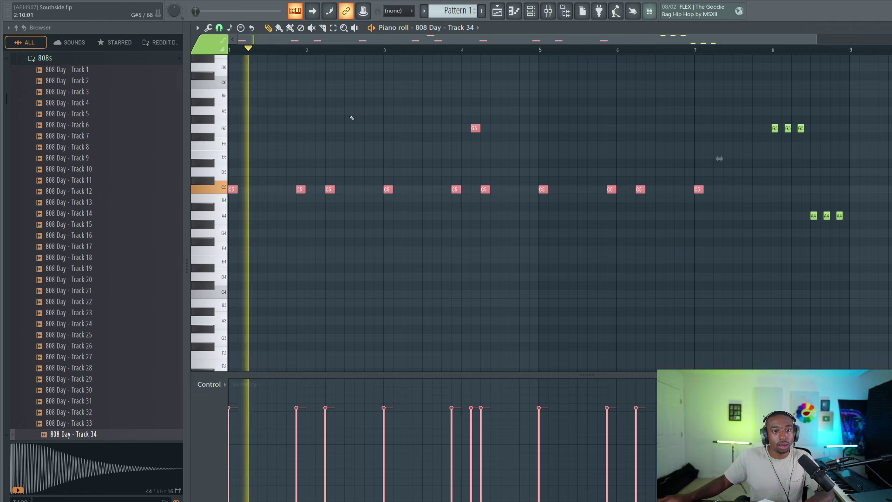
{"action": "left_click", "coordinate": [384, 99]}
{"action": "left_click", "coordinate": [531, 11]}
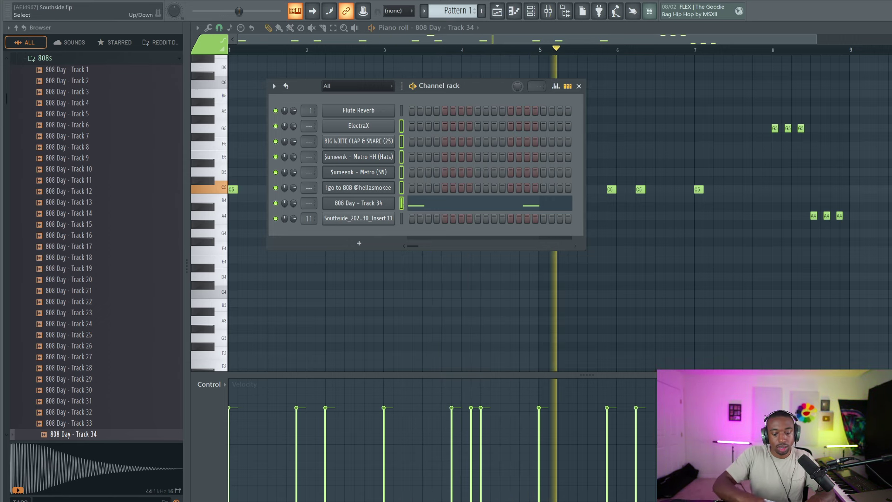
{"action": "key", "text": "F9"}
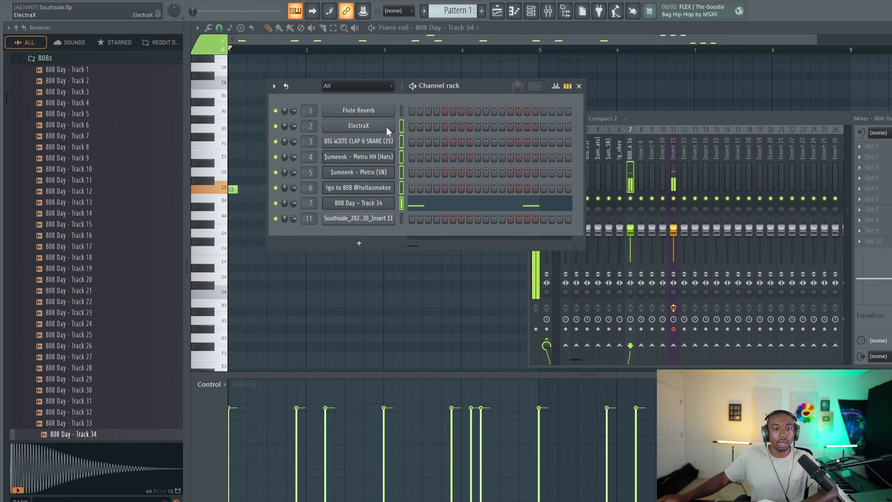
- Open the ElectraX synth, look through its patch browser and close it again
{"action": "left_click", "coordinate": [358, 126]}
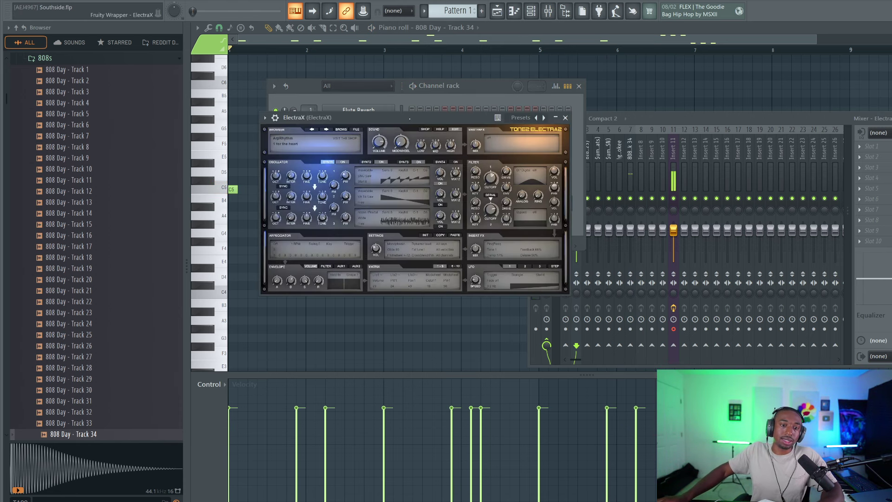
{"action": "left_click", "coordinate": [341, 129]}
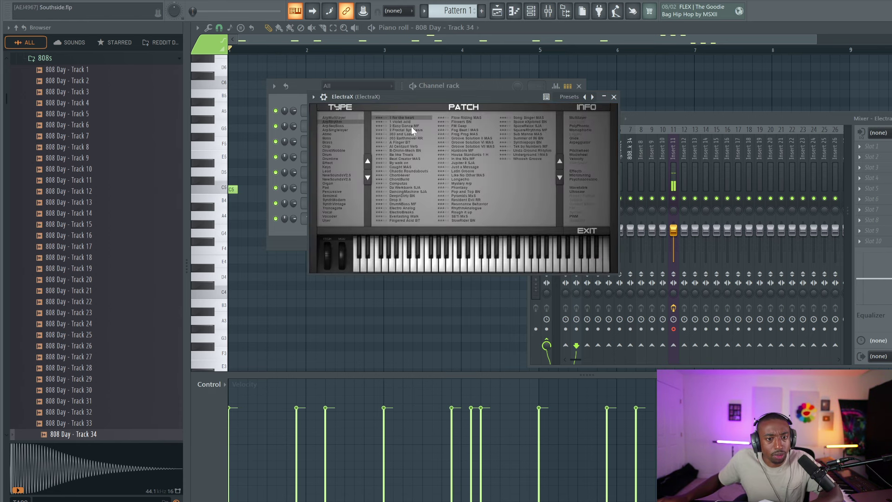
{"action": "left_click", "coordinate": [614, 98]}
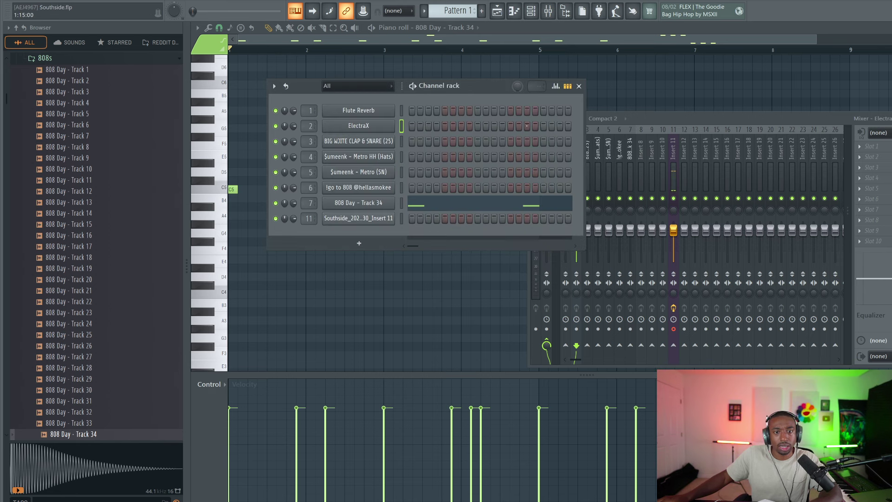
{"action": "left_click", "coordinate": [359, 126]}
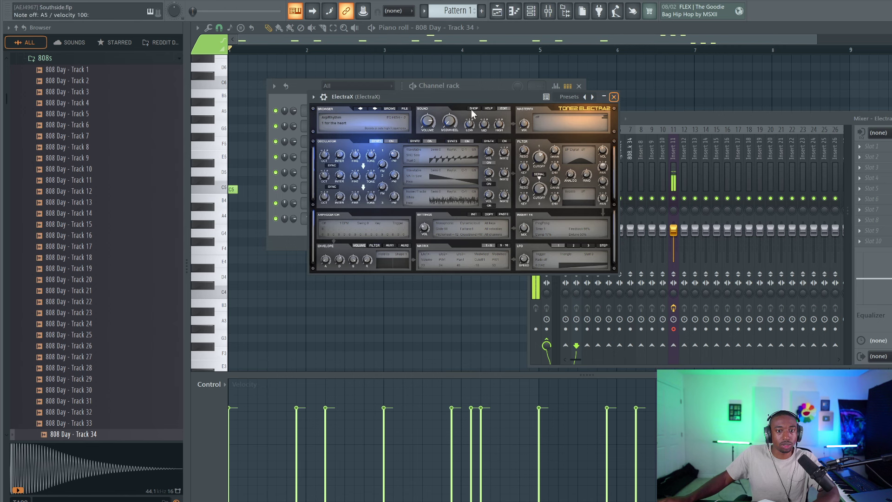
{"action": "left_click", "coordinate": [614, 97]}
{"action": "scroll", "coordinate": [453, 10], "scroll_direction": "down", "scroll_amount": 1}
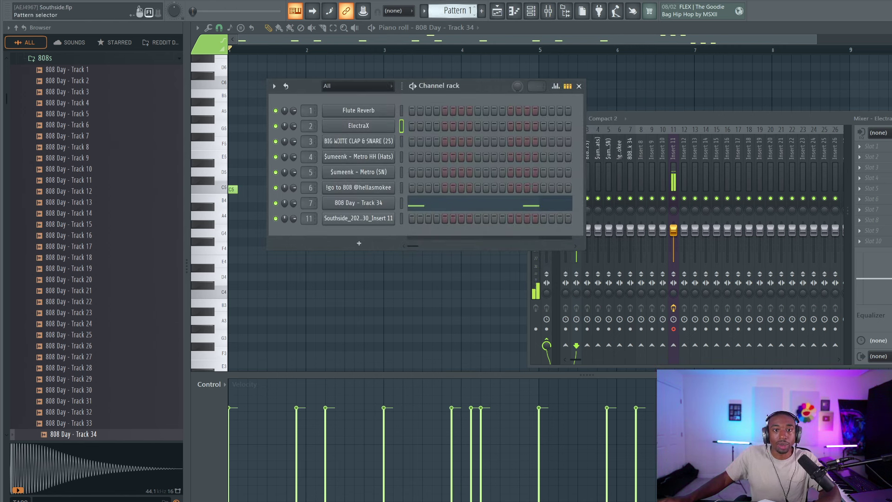
- Place Pattern 1 at bar 1 of Track 1 in the playlist and start playback
{"action": "left_click", "coordinate": [497, 11]}
{"action": "left_click_drag", "start_coordinate": [251, 70], "coordinate": [358, 76]}
{"action": "key", "text": "space"}
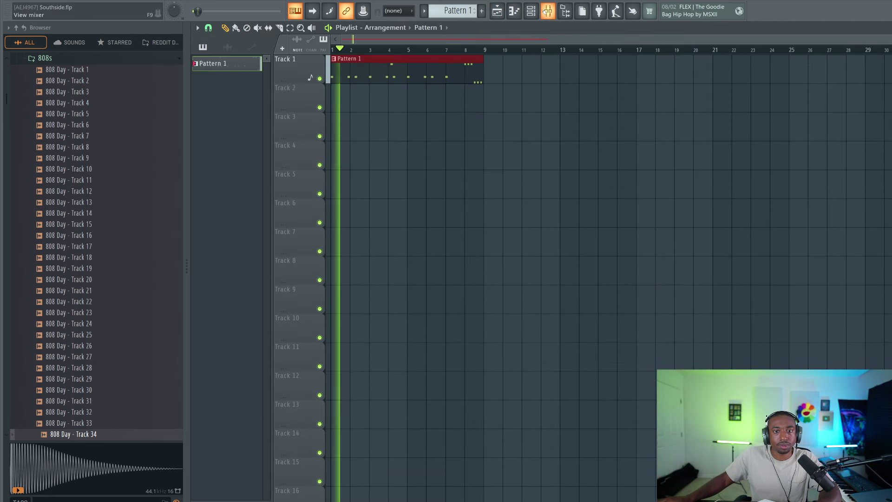
- Stop the playback and create a new empty Pattern 3
{"action": "left_click", "coordinate": [548, 10]}
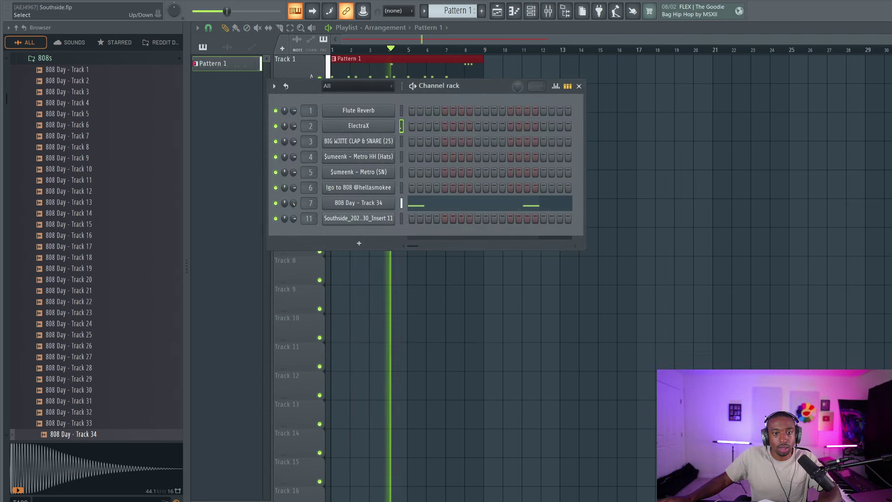
{"action": "key", "text": "F4"}
{"action": "key", "text": "space"}
{"action": "key", "text": "F4"}
- Load Fruity Soft Clipper into the first effect slot of the Master mixer track and close the open windows
{"action": "key", "text": "F9"}
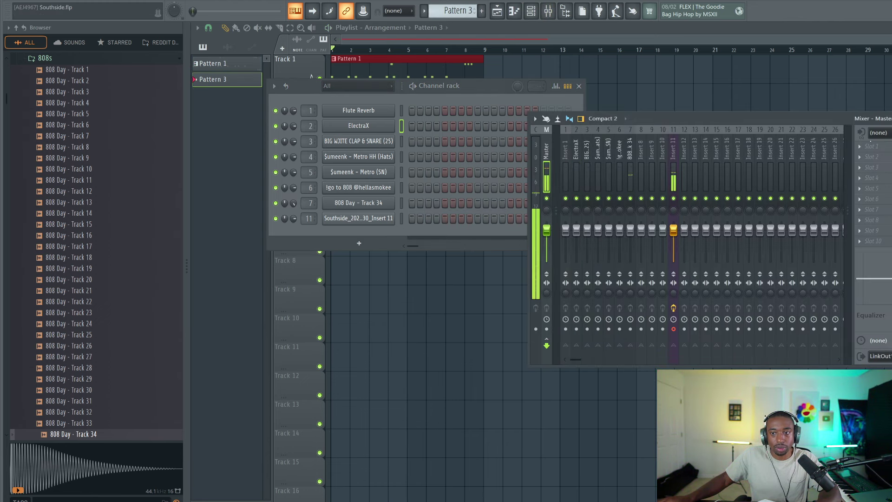
{"action": "left_click", "coordinate": [873, 145]}
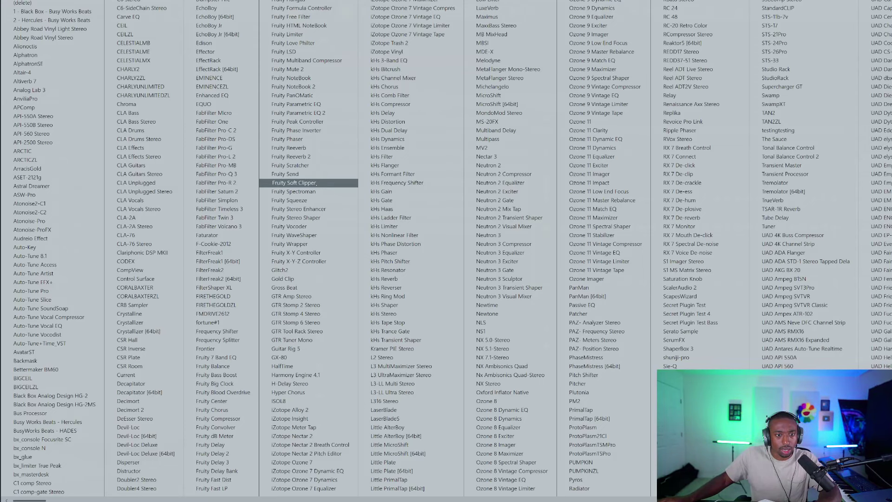
{"action": "left_click", "coordinate": [317, 184]}
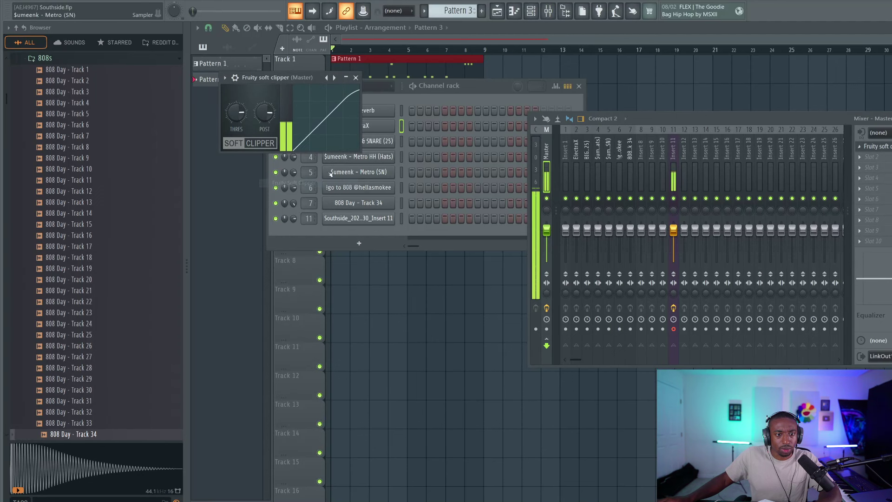
{"action": "left_click", "coordinate": [357, 79]}
{"action": "key", "text": "F12"}
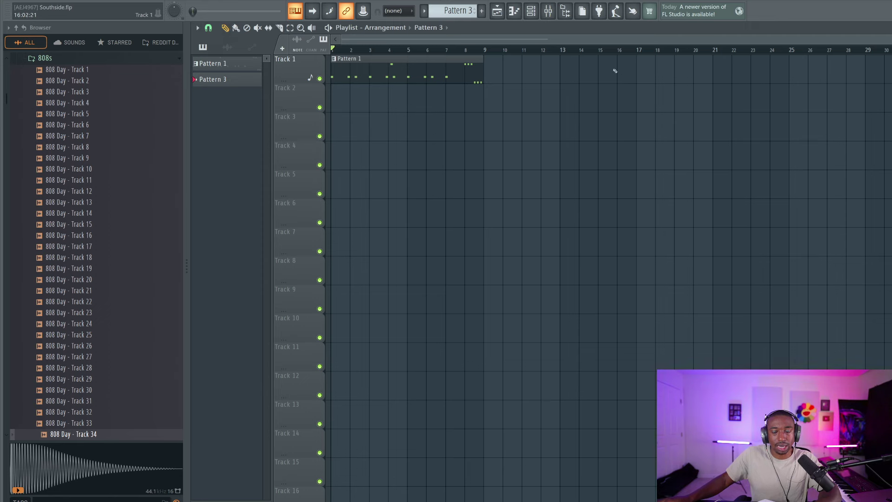
- Rehearse along with the 808 pattern and record an ElectraX part into Pattern 3 over its eight bars
{"action": "left_click", "coordinate": [531, 17]}
{"action": "key", "text": "space"}
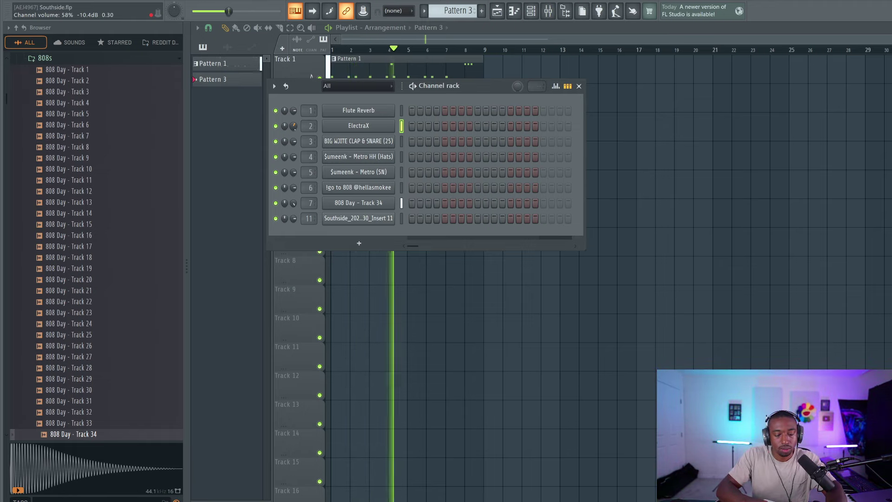
{"action": "key", "text": "space"}
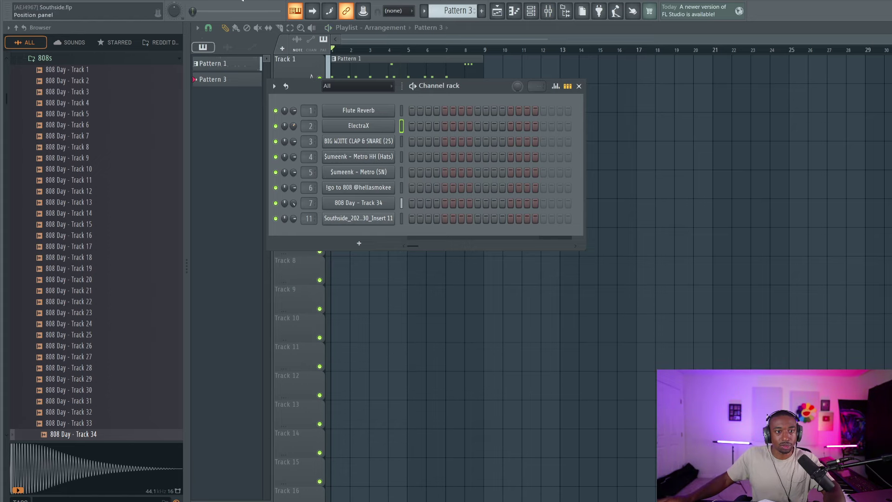
{"action": "key", "text": "F6"}
{"action": "key", "text": "ctrl+r"}
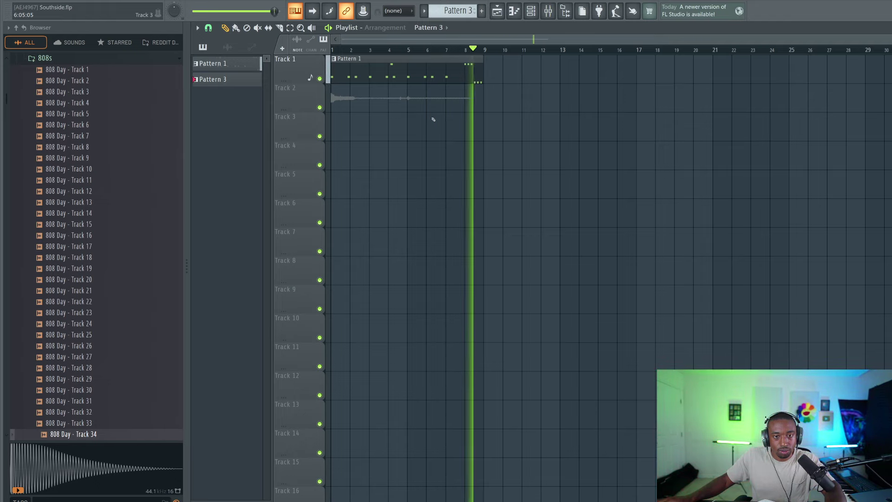
{"action": "key", "text": "space"}
- Delete the recorded audio clip from Track 2 and disarm recording on mixer track Insert 11
{"action": "right_click", "coordinate": [373, 99]}
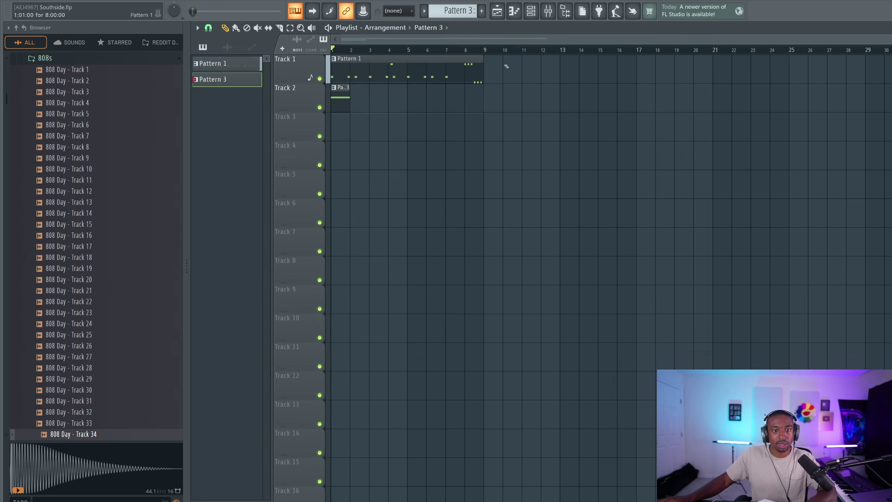
{"action": "left_click", "coordinate": [549, 14]}
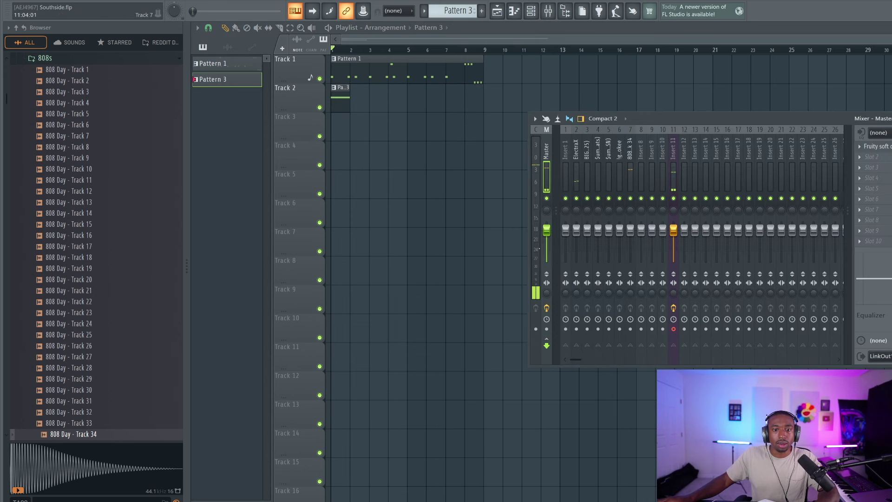
{"action": "left_click", "coordinate": [674, 329]}
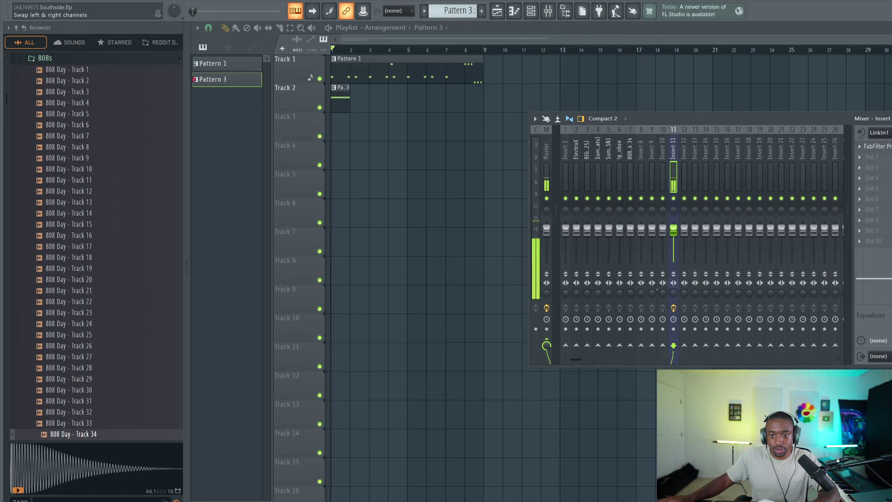
{"action": "key", "text": "F9"}
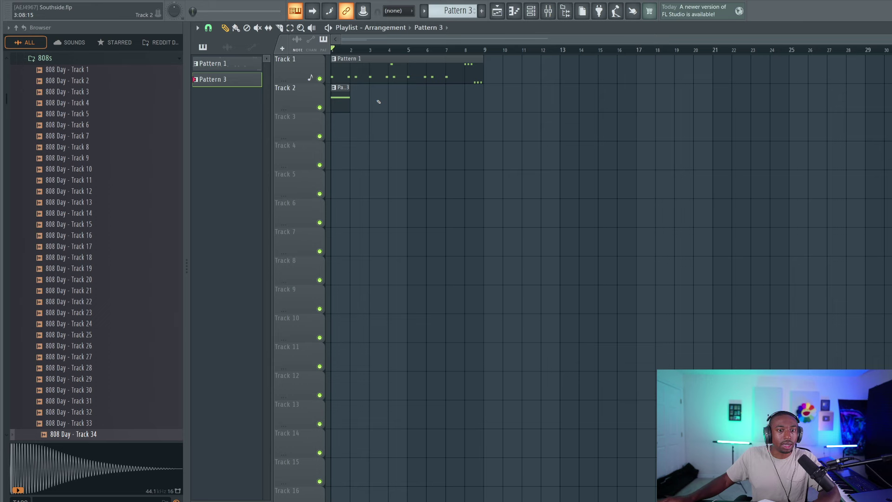
- Extend the Pattern 3 clip on Track 2 to bar 9 and quantize its ElectraX notes
{"action": "left_click_drag", "start_coordinate": [362, 97], "coordinate": [478, 110]}
{"action": "double_click", "coordinate": [471, 101]}
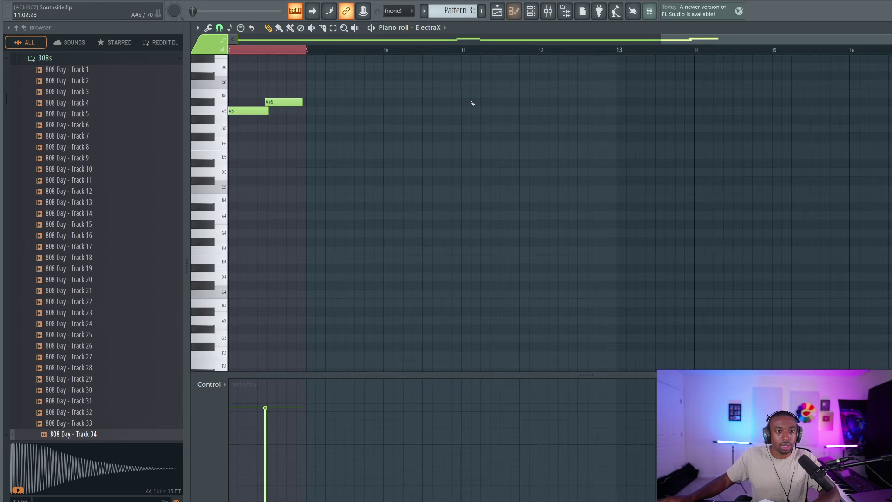
{"action": "key", "text": "ctrl+q"}
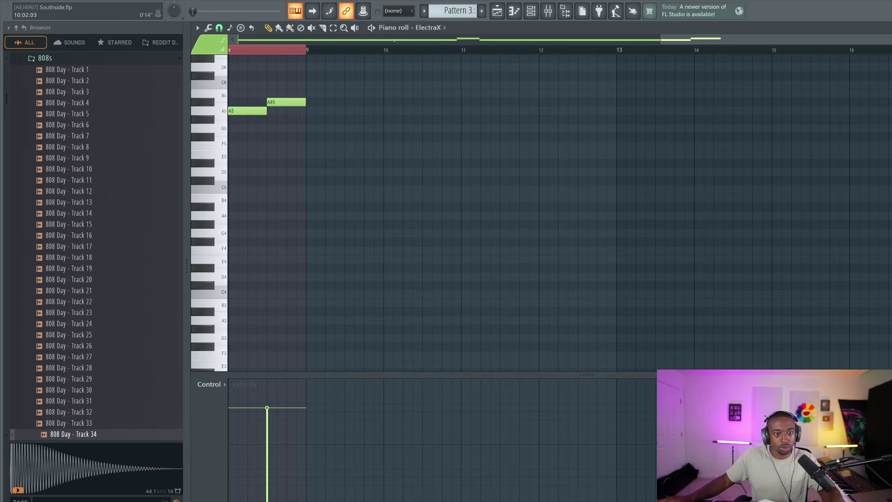
- Filter the channel rack to audio clips and inspect the settings of the first Southside Insert 11 recording
{"action": "left_click", "coordinate": [565, 11]}
{"action": "left_click", "coordinate": [565, 11]}
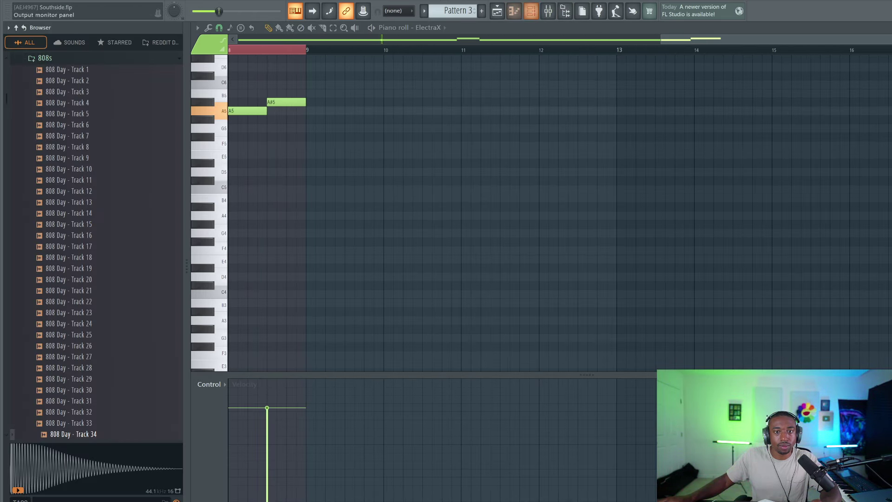
{"action": "left_click", "coordinate": [532, 11]}
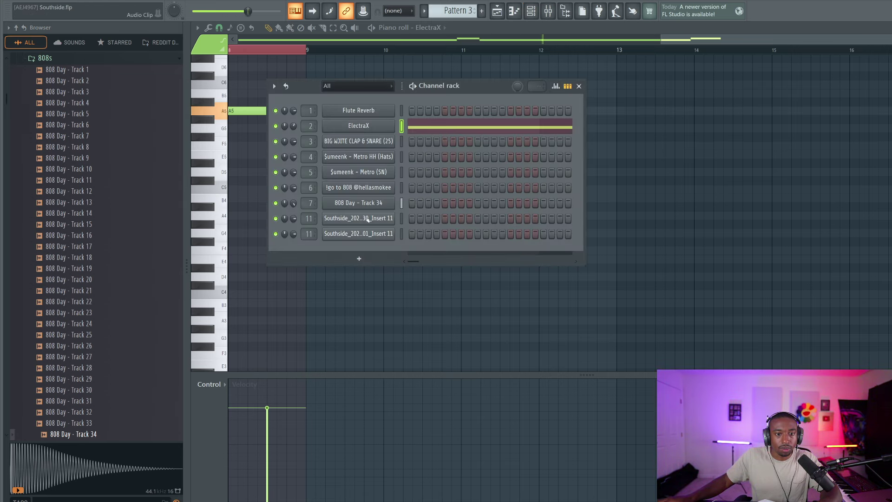
{"action": "left_click", "coordinate": [357, 86]}
{"action": "left_click", "coordinate": [344, 108]}
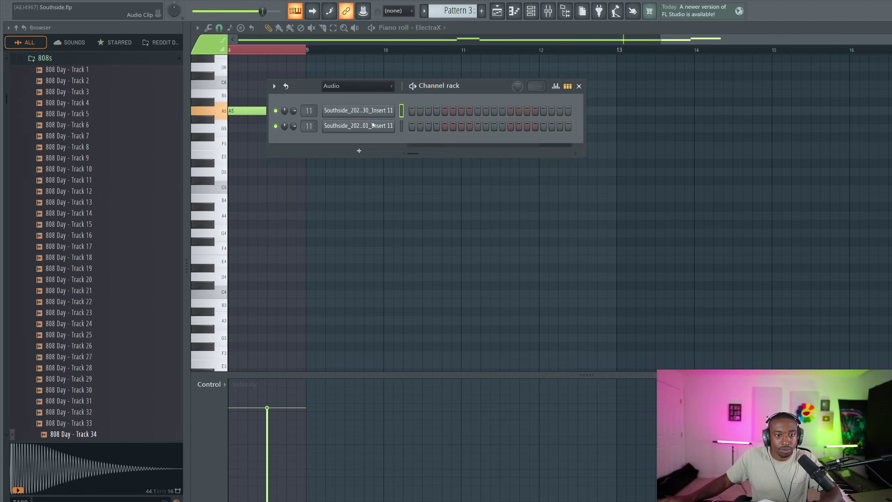
{"action": "left_click", "coordinate": [358, 110]}
{"action": "key", "text": "space"}
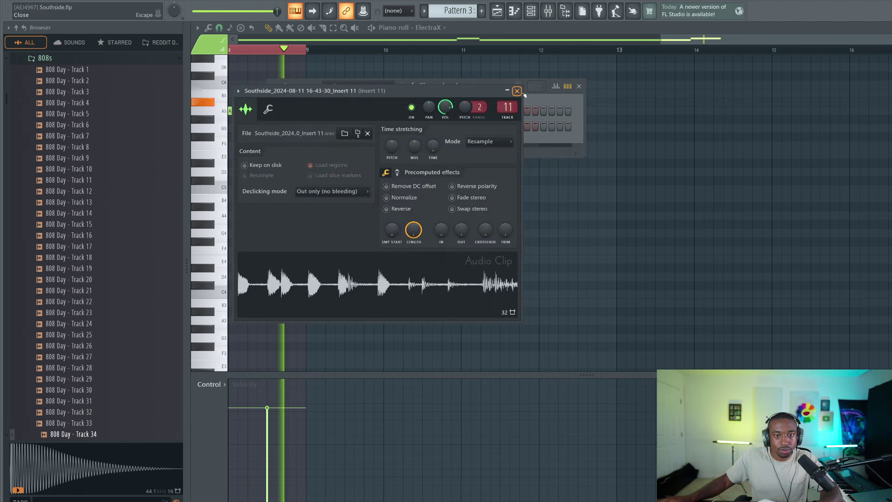
{"action": "left_click", "coordinate": [517, 91]}
{"action": "key", "text": "space"}
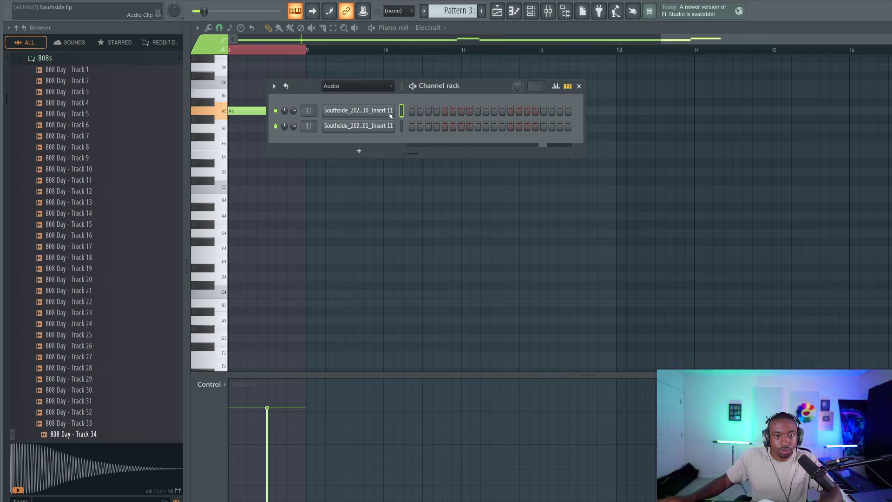
- Delete the recorded Southside Insert 11 audio clip channels from the channel rack
{"action": "right_click", "coordinate": [382, 116]}
{"action": "left_click", "coordinate": [412, 216]}
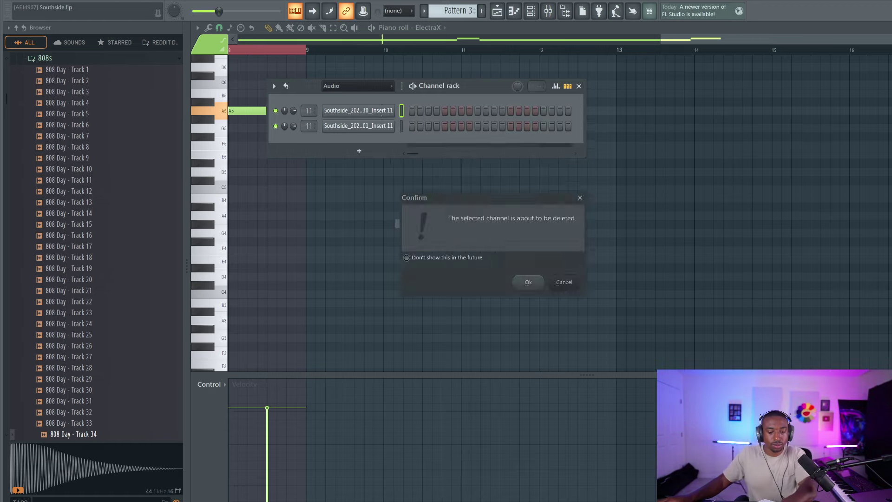
{"action": "left_click", "coordinate": [527, 281]}
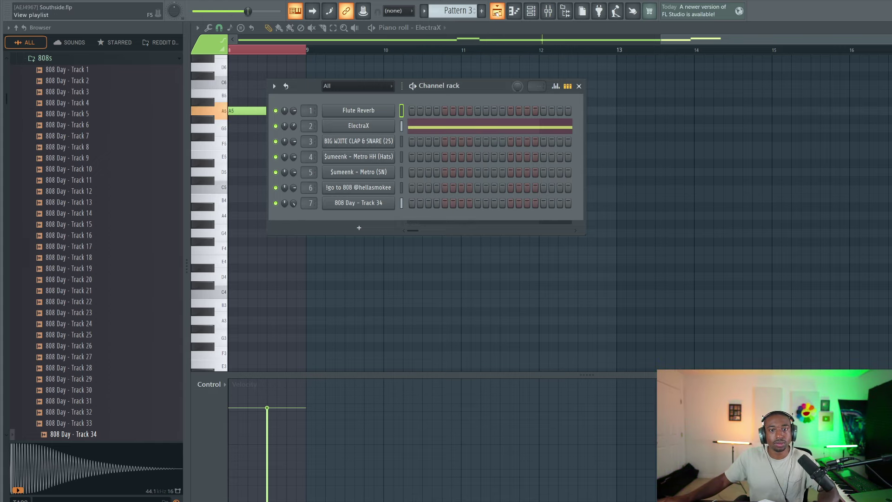
- Create a new Pattern 4 and place it as a four-bar clip at bar 1 of Track 3 in the playlist
{"action": "key", "text": "F5"}
{"action": "key", "text": "F6"}
{"action": "key", "text": "space"}
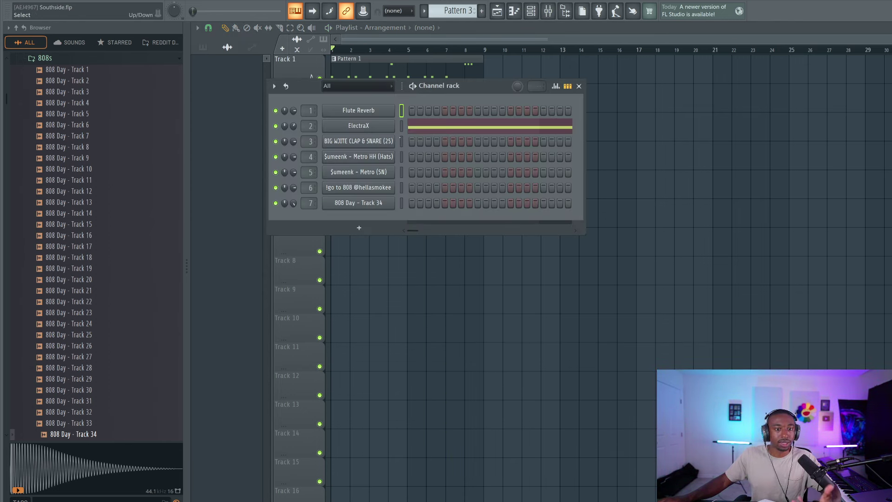
{"action": "key", "text": "F4"}
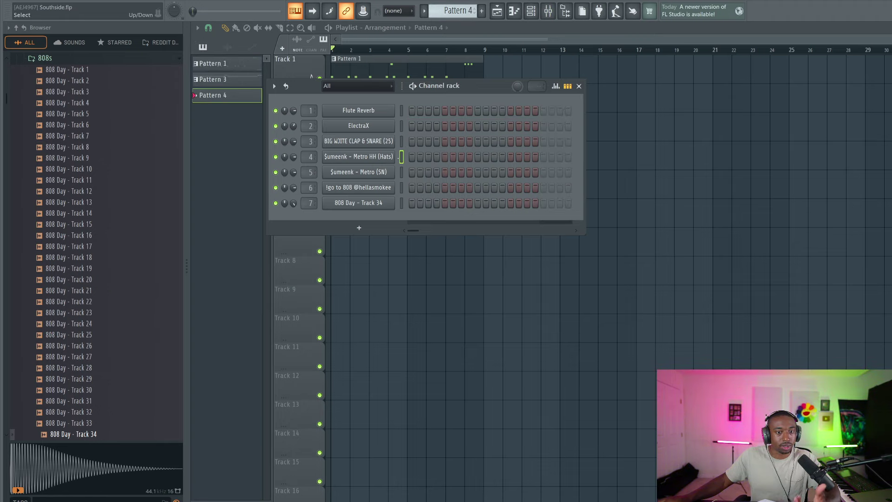
{"action": "key", "text": "F6"}
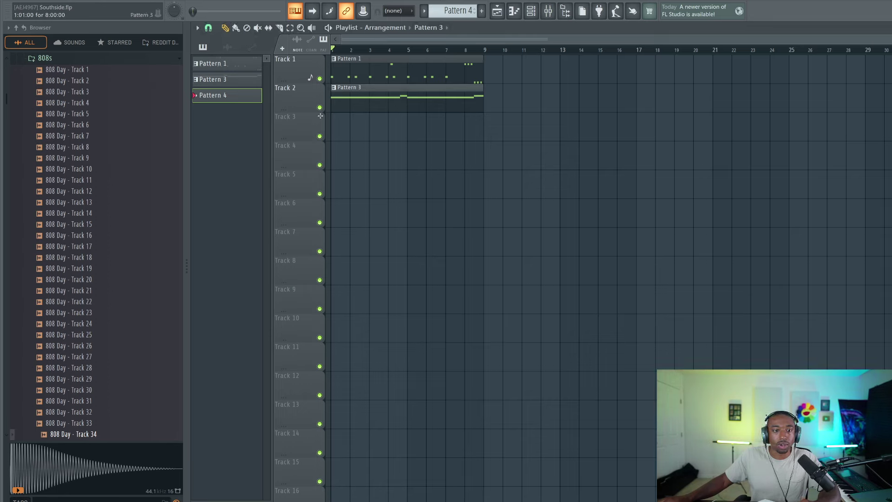
{"action": "key", "text": "ctrl+z"}
{"action": "left_click", "coordinate": [533, 13]}
{"action": "key", "text": "F4"}
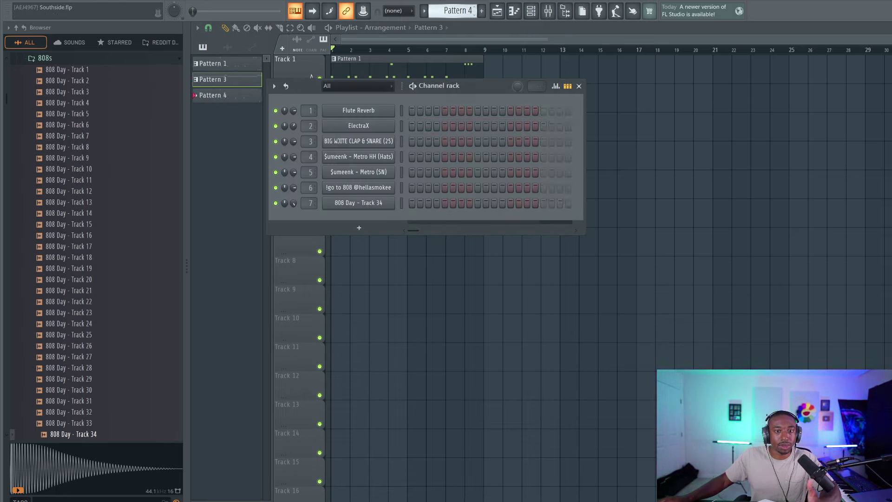
{"action": "key", "text": "F6"}
{"action": "left_click", "coordinate": [342, 122]}
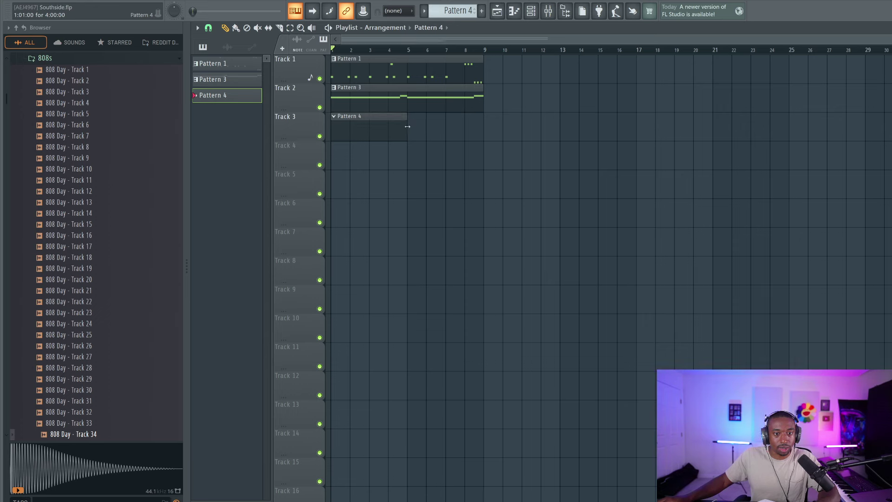
- Widen the step sequencer, fill each 2 steps of the $umeenk - Metro HH (Hats) channel, and trim the Pattern 4 clip to four bars
{"action": "key", "text": "F6"}
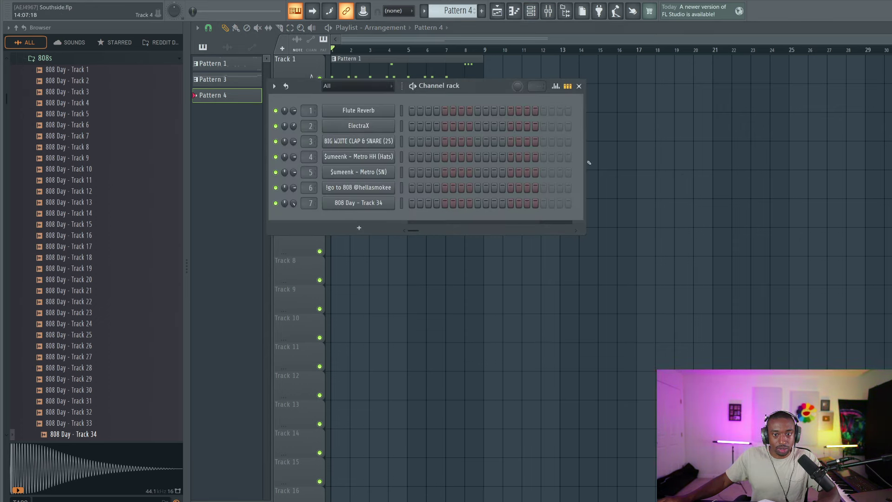
{"action": "left_click_drag", "start_coordinate": [589, 162], "coordinate": [815, 163]}
{"action": "right_click", "coordinate": [393, 154]}
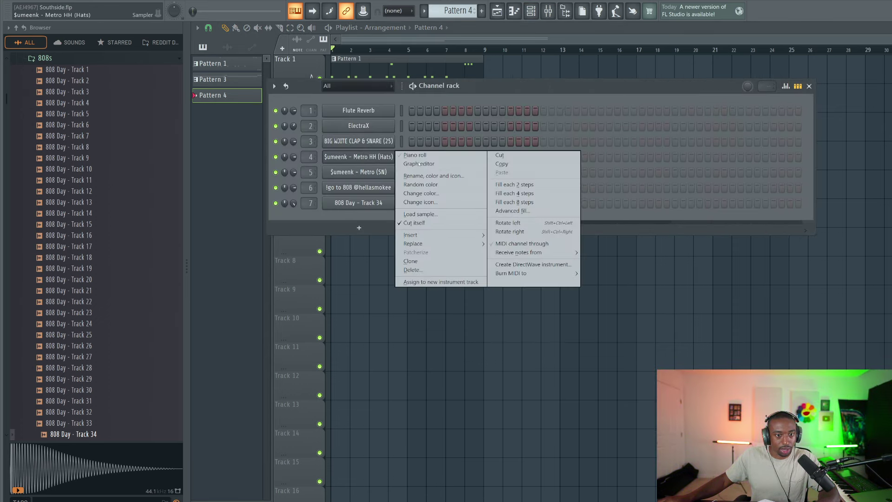
{"action": "left_click", "coordinate": [529, 186]}
{"action": "right_click", "coordinate": [389, 157]}
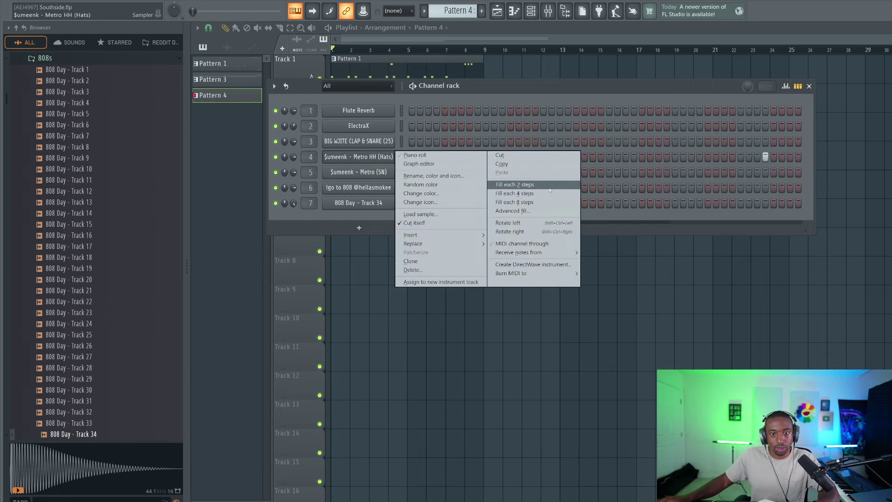
{"action": "left_click", "coordinate": [515, 282]}
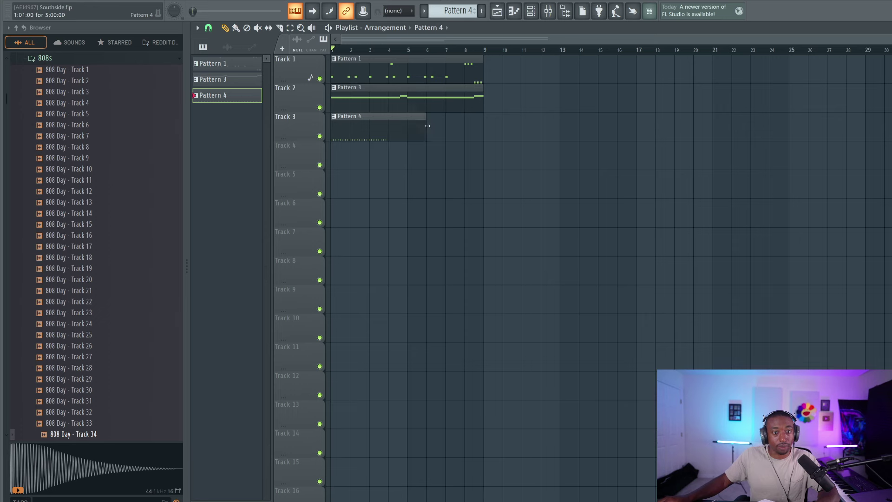
{"action": "left_click_drag", "start_coordinate": [426, 129], "coordinate": [418, 129]}
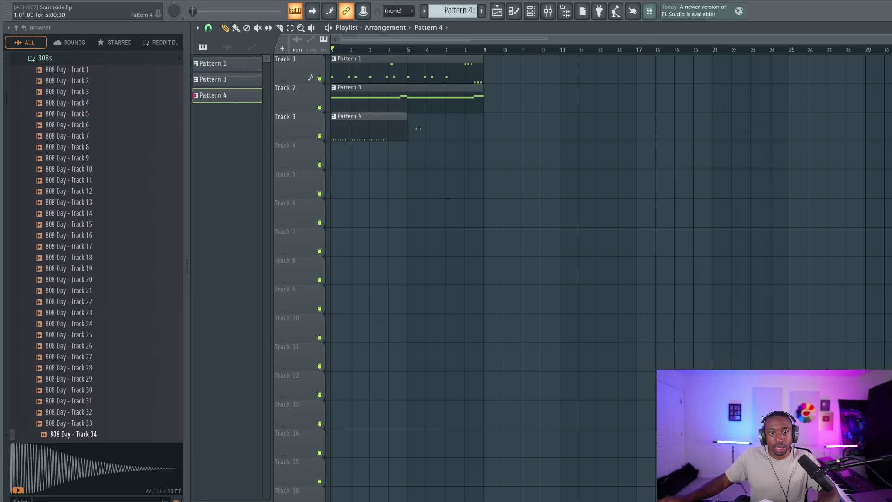
- Widen the step sequencer further and refill the $umeenk - Metro HH (Hats) channel so its steps span all four bars
{"action": "left_click", "coordinate": [538, 17]}
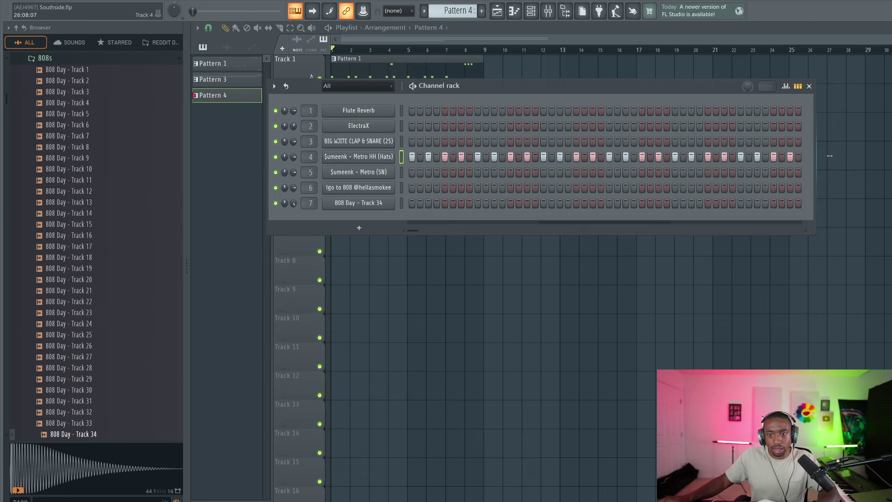
{"action": "left_click_drag", "start_coordinate": [830, 155], "coordinate": [890, 156]}
{"action": "right_click", "coordinate": [385, 158]}
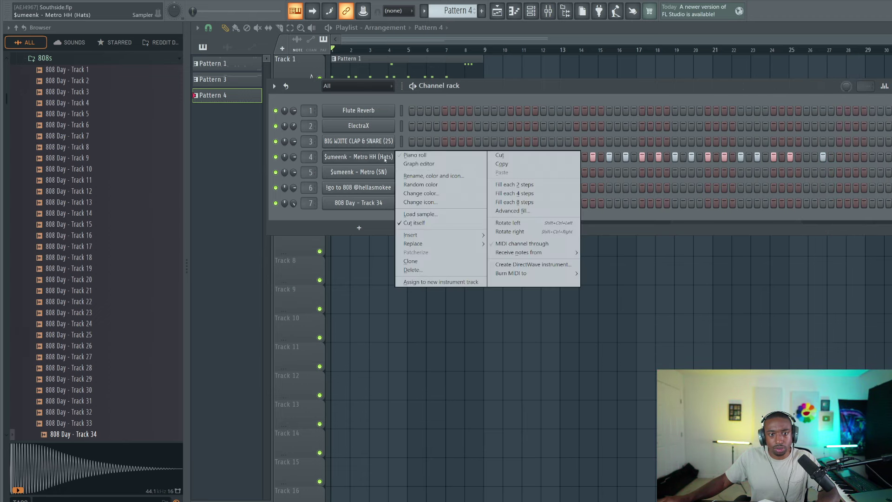
{"action": "left_click", "coordinate": [530, 198]}
- Start playback and duplicate the selected Pattern 4 clip on Track 3 to bar 5
{"action": "key", "text": "F6"}
{"action": "key", "text": "space"}
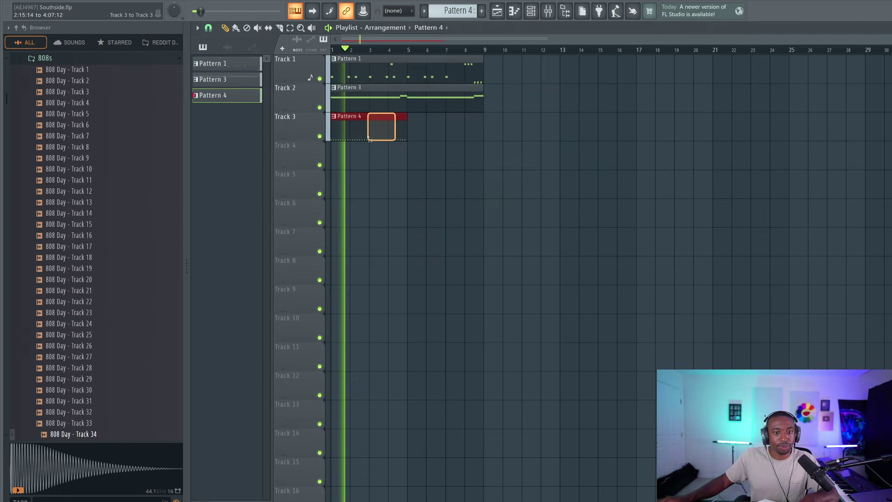
{"action": "key", "text": "ctrl+b"}
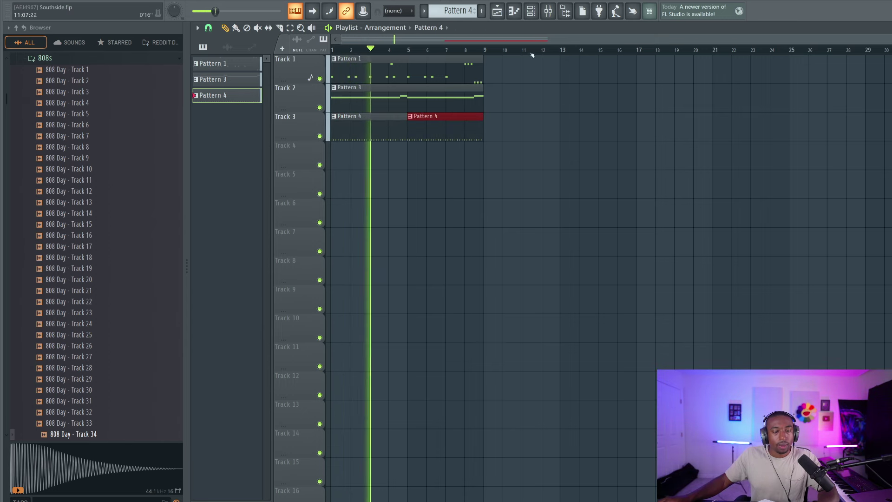
- Show the Repeat values of the $umeenk - Metro HH (Hats) steps and move the step sequencer fully into view
{"action": "key", "text": "F6"}
{"action": "key", "text": "space"}
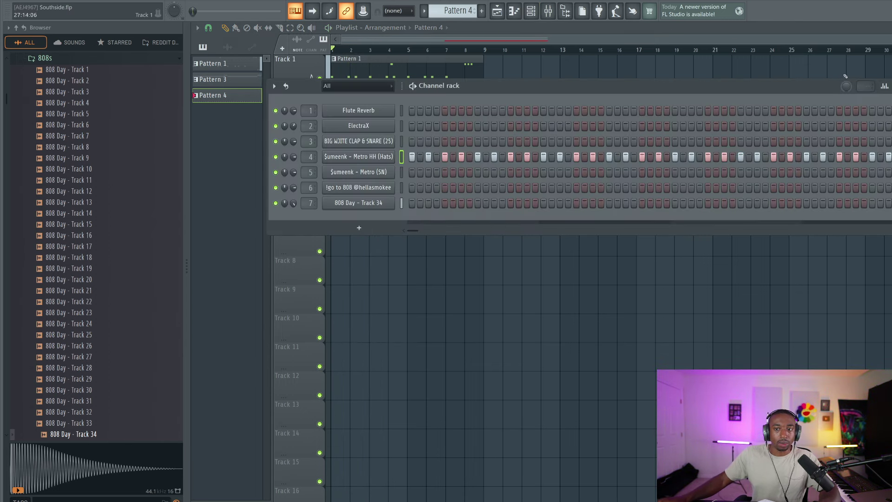
{"action": "left_click", "coordinate": [884, 86]}
{"action": "left_click", "coordinate": [652, 281]}
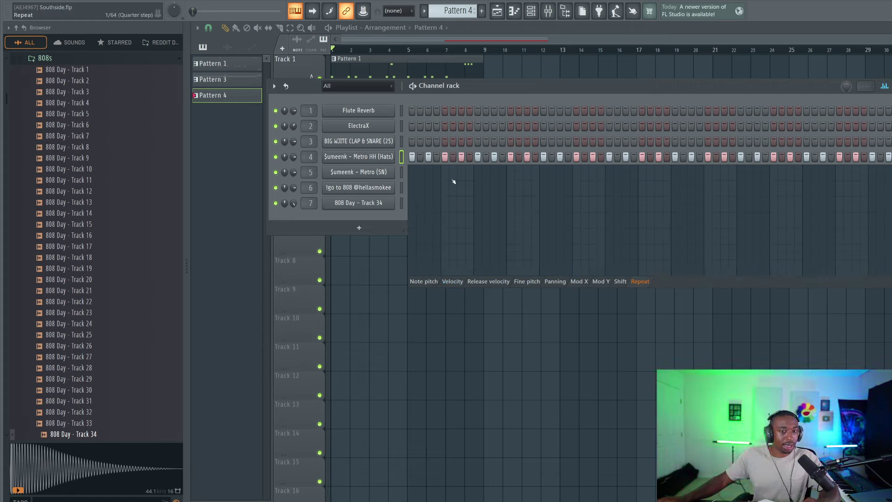
{"action": "left_click_drag", "start_coordinate": [460, 86], "coordinate": [413, 140]}
- Add repeat rolls to steps 9, 41, 47 and 59 of the Metro HH hats, with 1/32 triplet on step 9, during playback
{"action": "key", "text": "space"}
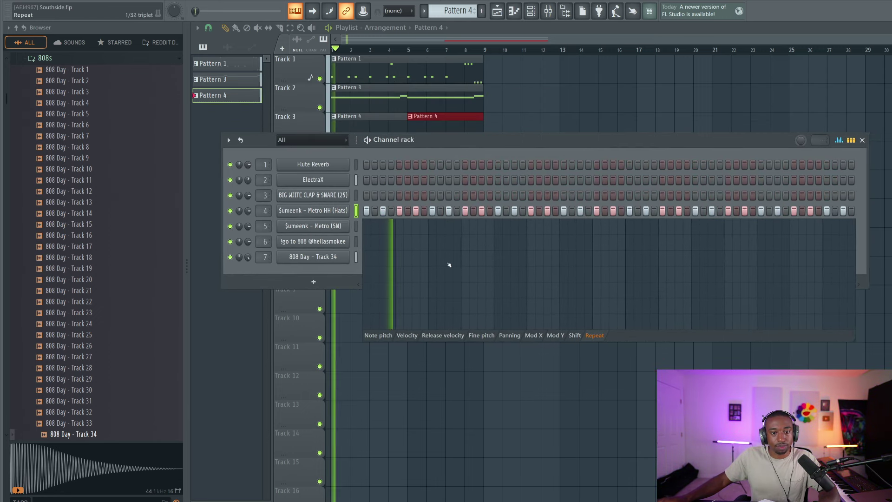
{"action": "key", "text": "space"}
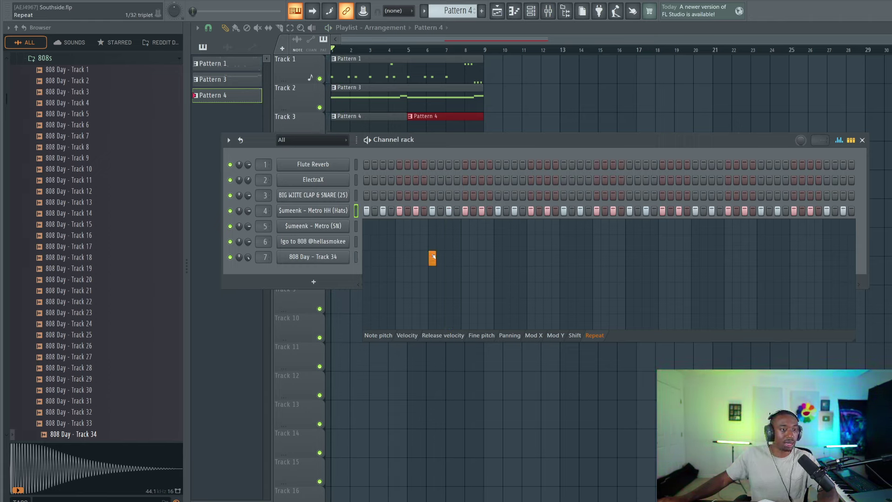
{"action": "key", "text": "space"}
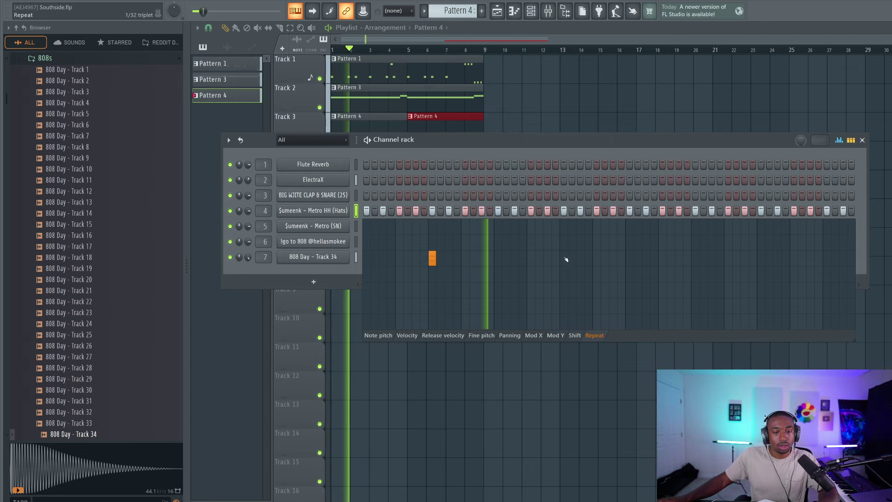
{"action": "left_click", "coordinate": [695, 243]}
{"action": "left_click", "coordinate": [745, 259]}
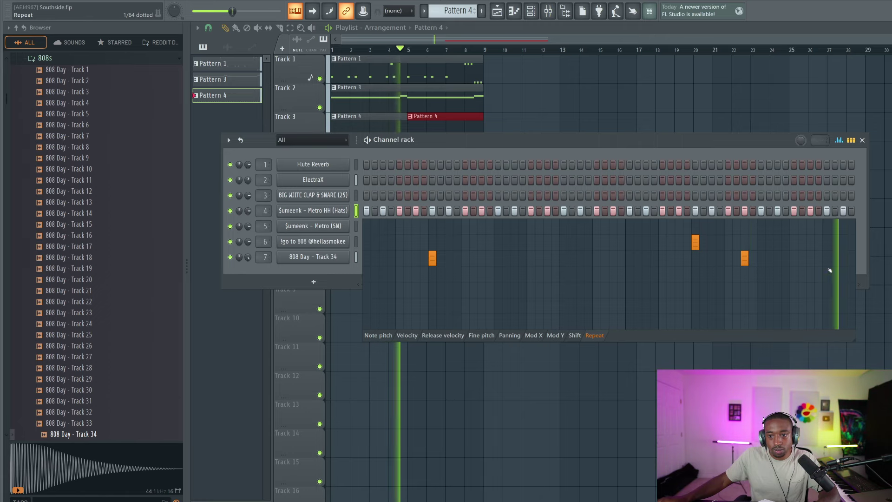
{"action": "left_click", "coordinate": [843, 259]}
{"action": "left_click", "coordinate": [863, 140]}
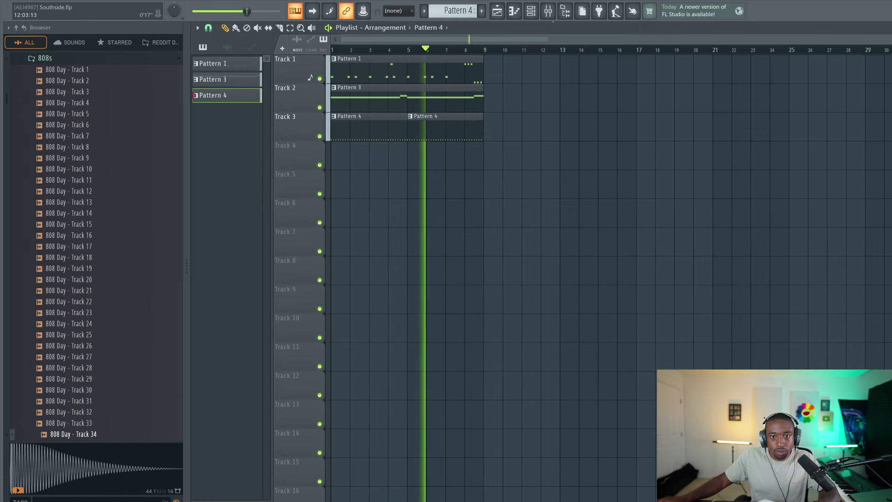
- Boost the gain of the 808 Day - Track 34 sample to about 8% and play the arrangement to check it
{"action": "left_click", "coordinate": [537, 13]}
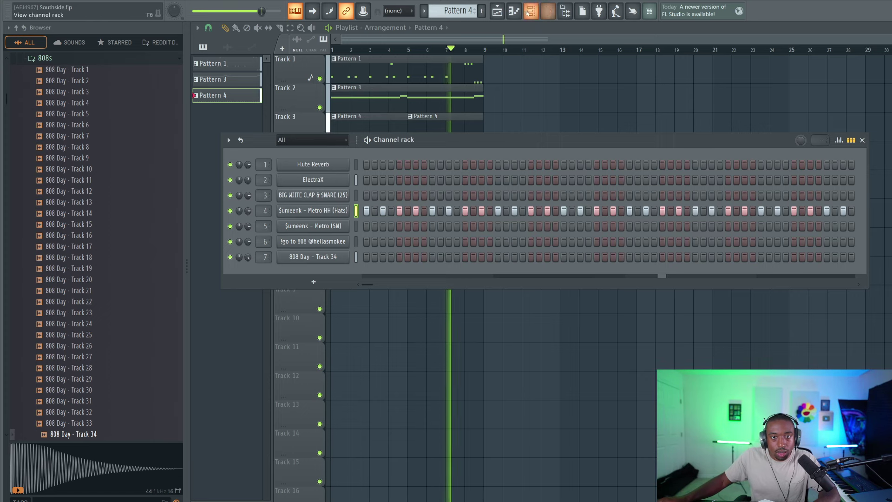
{"action": "left_click", "coordinate": [313, 257]}
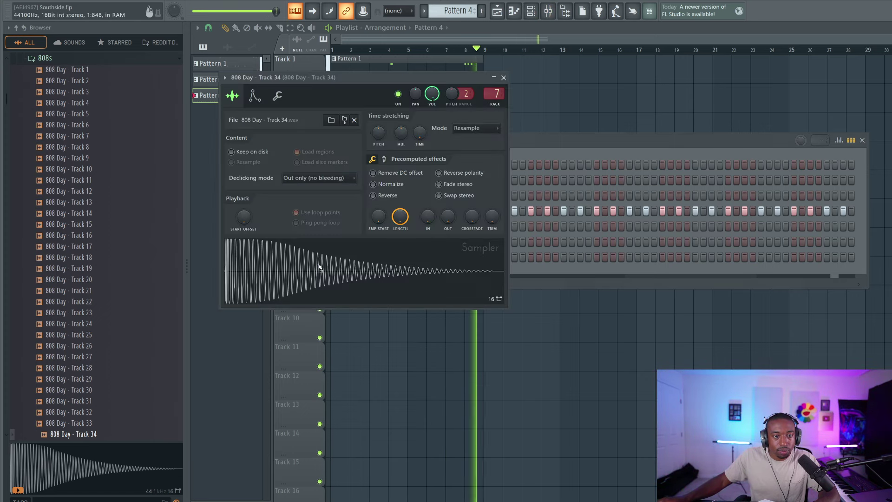
{"action": "left_click", "coordinate": [384, 159]}
{"action": "left_click_drag", "start_coordinate": [379, 177], "coordinate": [379, 174]}
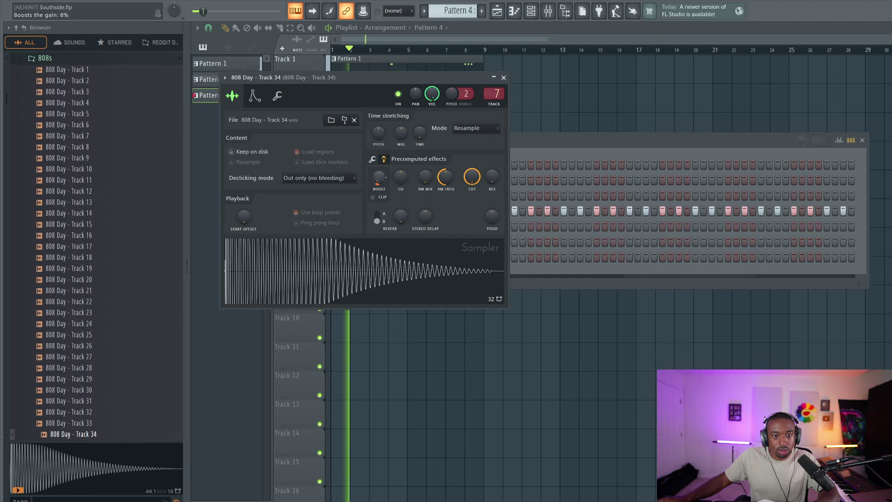
{"action": "key", "text": "space"}
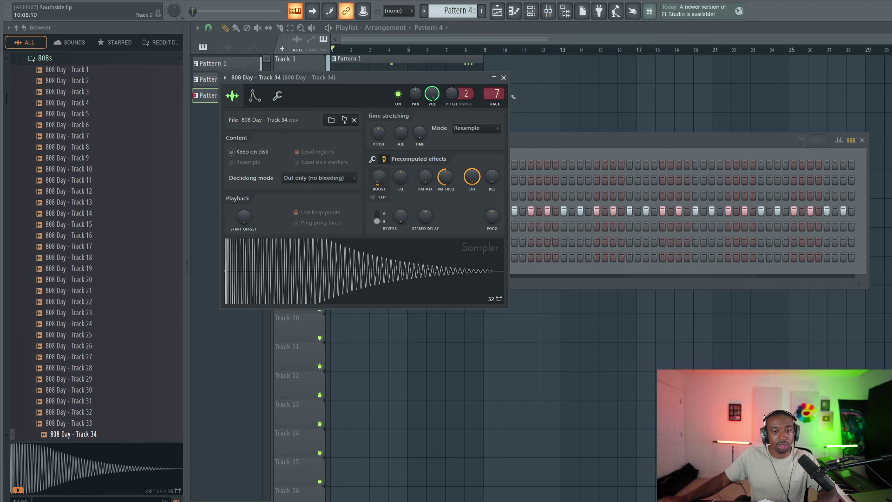
{"action": "left_click", "coordinate": [506, 81]}
{"action": "key", "text": "space"}
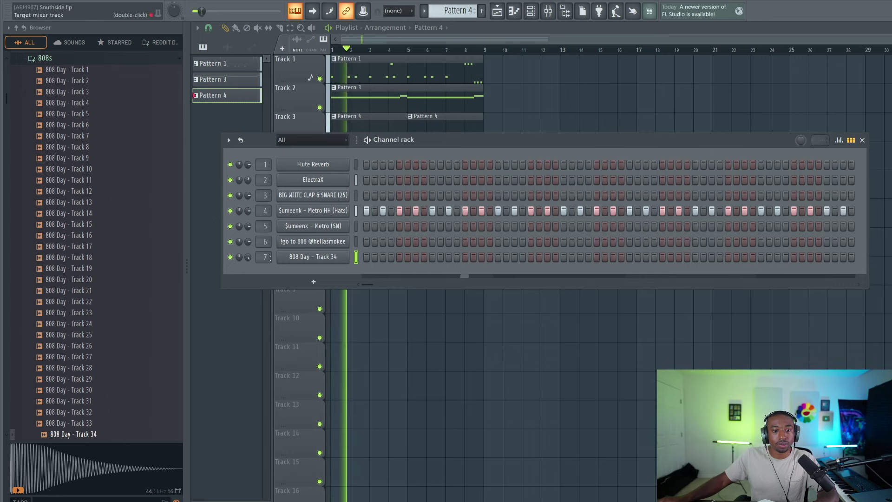
{"action": "key", "text": "space"}
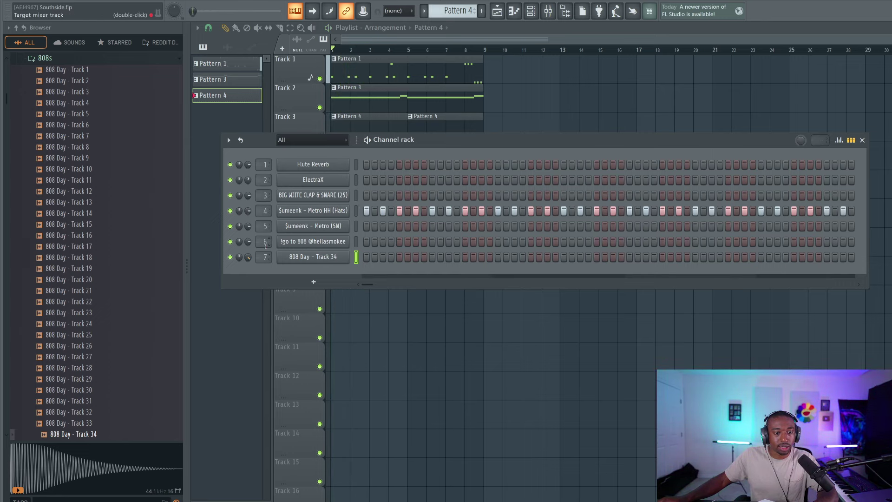
{"action": "key", "text": "space"}
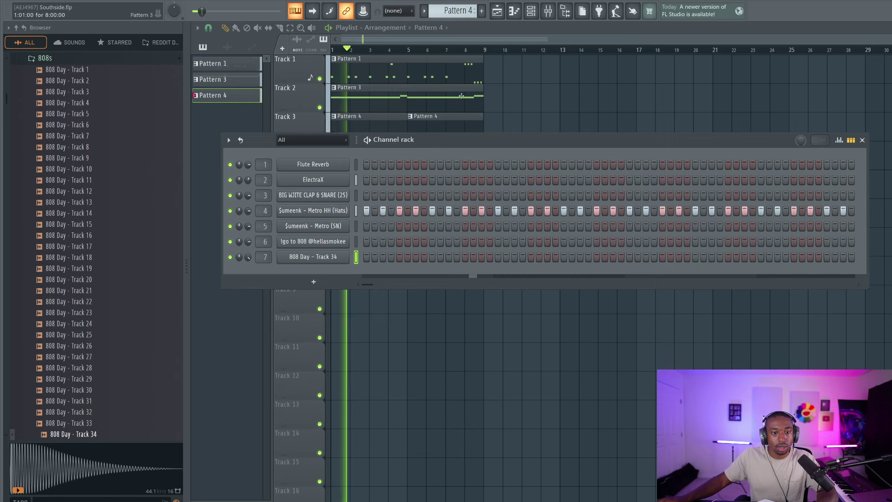
- Create Pattern 5 with BIG WJITE CLAP & SNARE (25) hits on steps 9, 25, 41 and 57, and place it at bar 1 of Track 4
{"action": "key", "text": "F4"}
{"action": "key", "text": "space"}
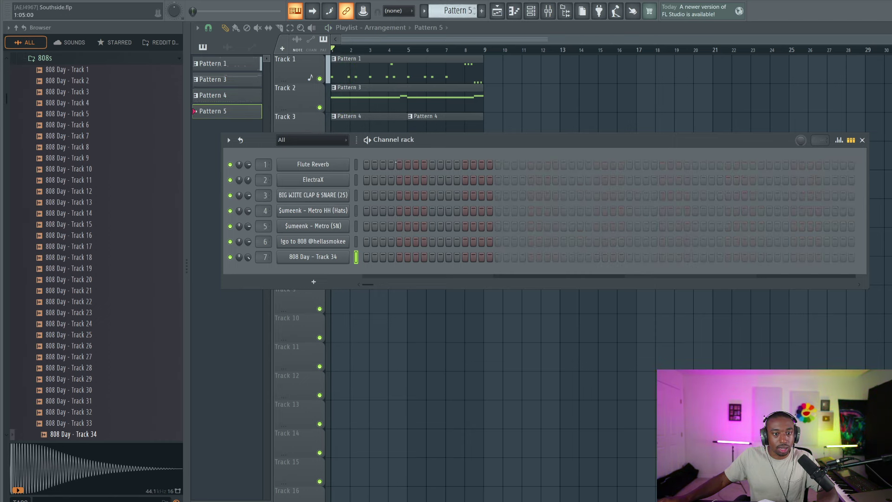
{"action": "left_click", "coordinate": [432, 196]}
{"action": "left_click", "coordinate": [555, 195]}
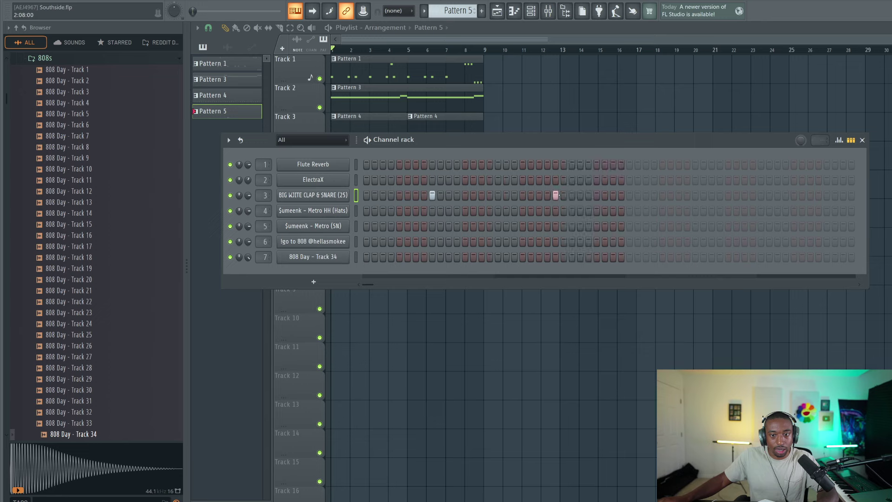
{"action": "left_click", "coordinate": [564, 195]}
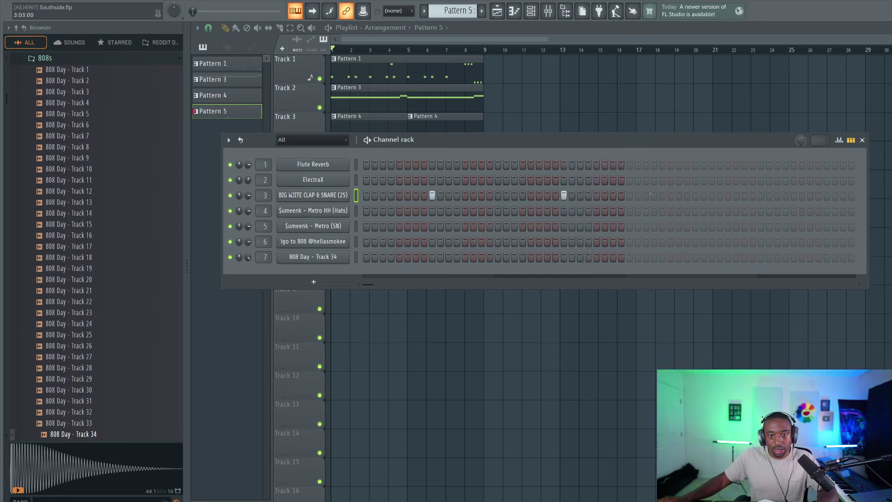
{"action": "left_click", "coordinate": [696, 195]}
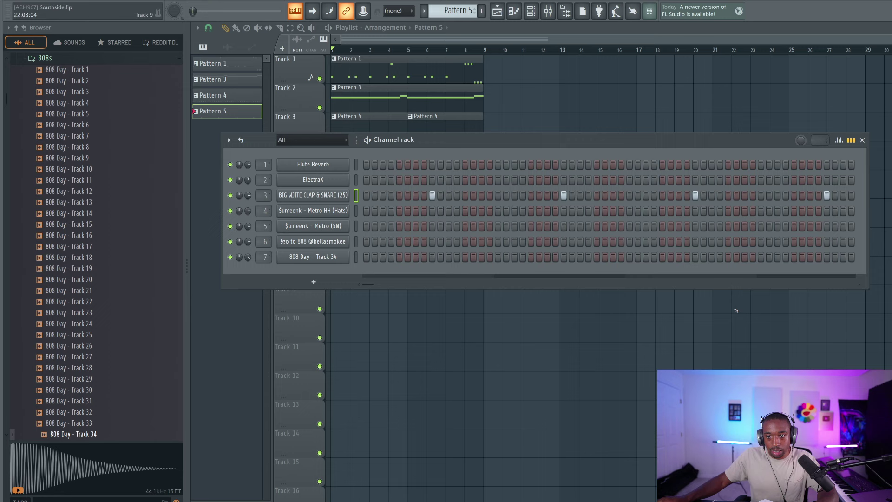
{"action": "key", "text": "F6"}
{"action": "left_click_drag", "start_coordinate": [411, 185], "coordinate": [335, 156]}
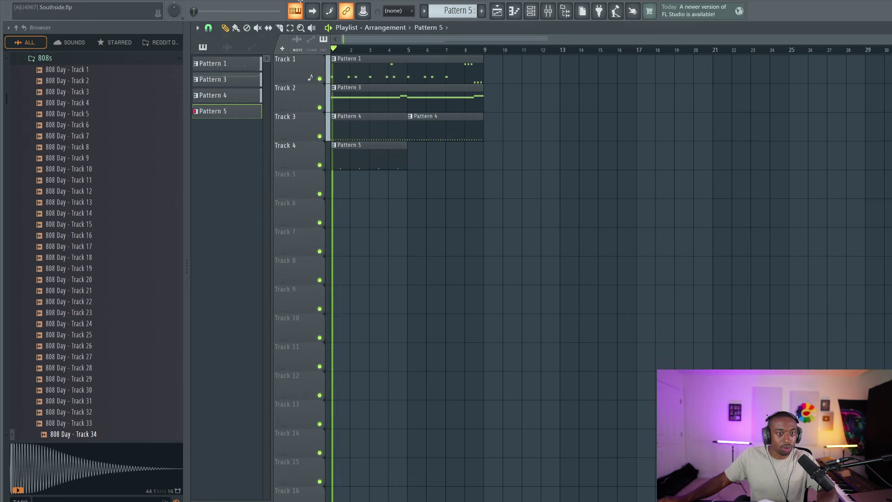
- Play the arrangement and lower the mixer volume of the 808 Day - Track 34 insert to 91% (-2.0 dB)
{"action": "key", "text": "F6"}
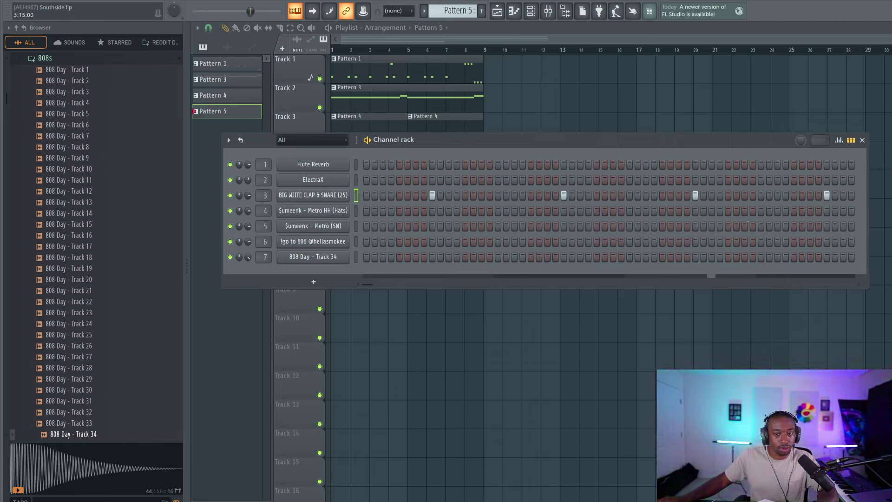
{"action": "key", "text": "space"}
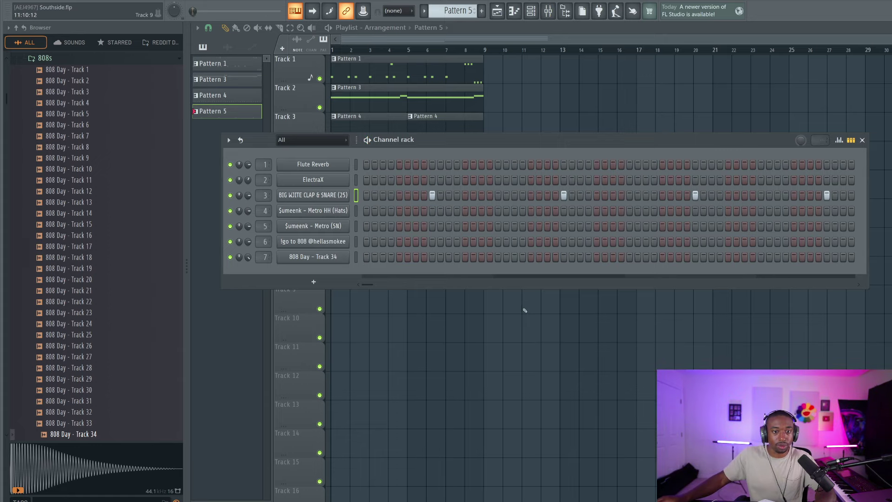
{"action": "key", "text": "space"}
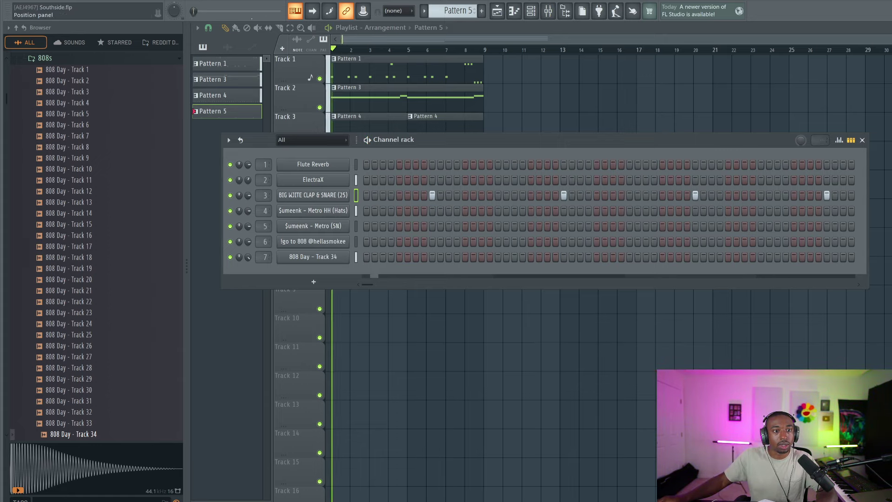
{"action": "left_click", "coordinate": [531, 11]}
{"action": "left_click", "coordinate": [549, 10]}
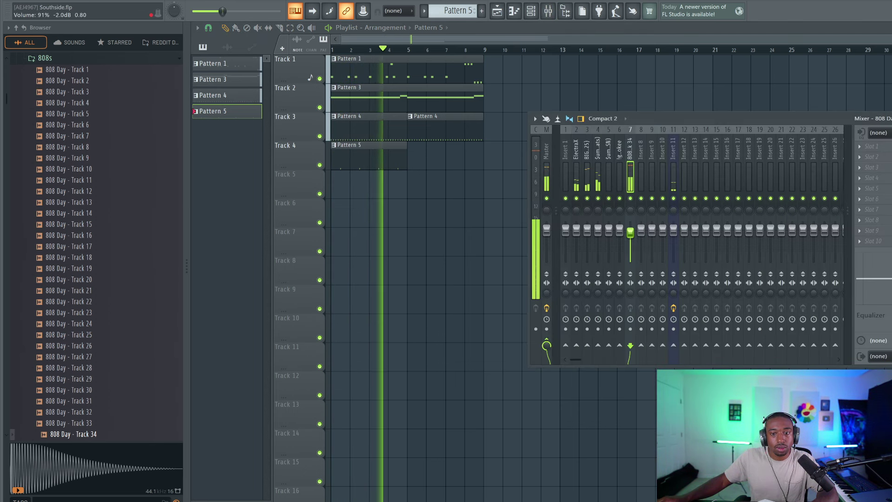
{"action": "key", "text": "space"}
{"action": "key", "text": "F9"}
- Open Pattern 1's 808 notes and try transposing them all down two semitones, auditioning the result
{"action": "double_click", "coordinate": [454, 73]}
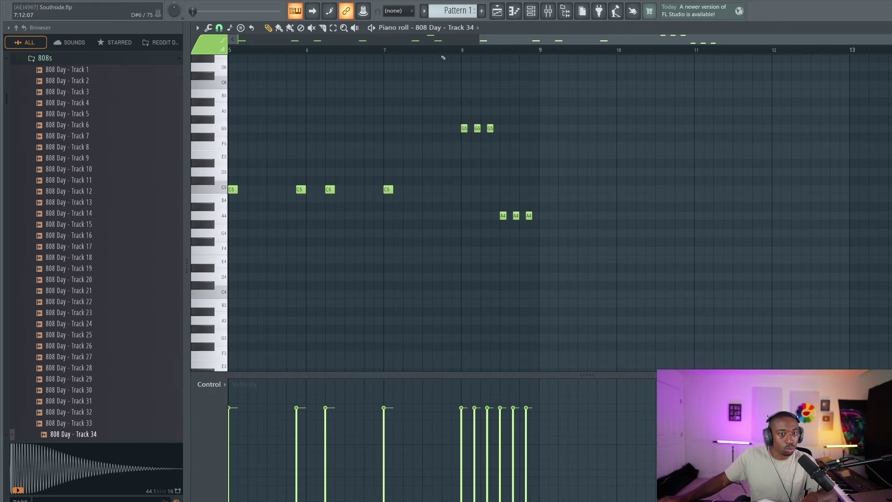
{"action": "scroll", "coordinate": [443, 57], "scroll_direction": "left", "scroll_amount": 4}
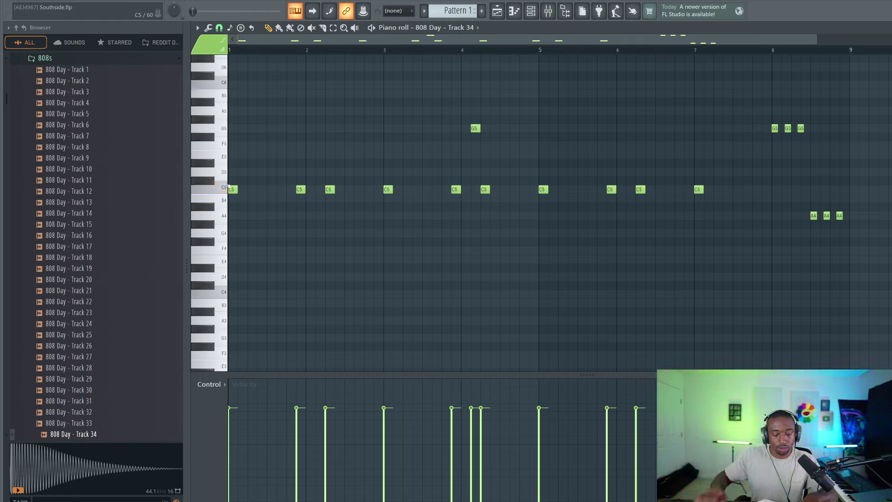
{"action": "key", "text": "Down"}
{"action": "key", "text": "Down"}
{"action": "key", "text": "space"}
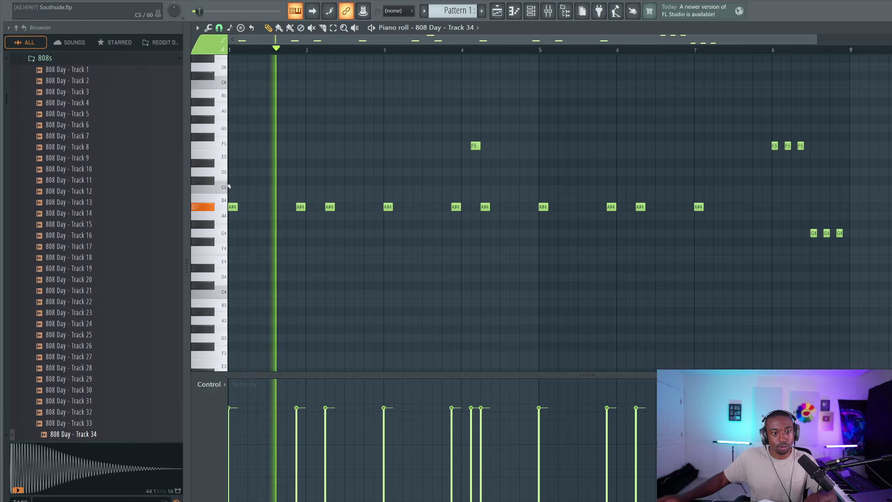
{"action": "key", "text": "space"}
- Try the 808 notes an octave higher, lower them one semitone, and drop them back an octave while listening
{"action": "key", "text": "ctrl+Up"}
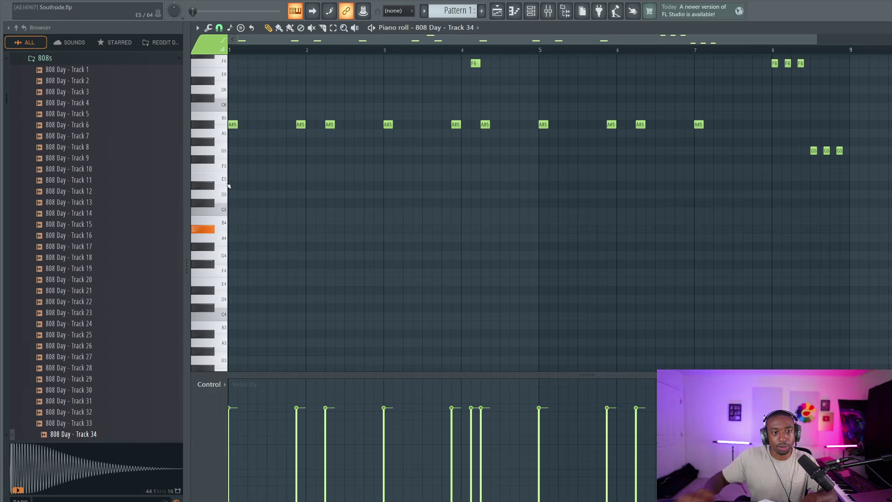
{"action": "key", "text": "space"}
{"action": "key", "text": "space"}
{"action": "key", "text": "Down"}
{"action": "key", "text": "space"}
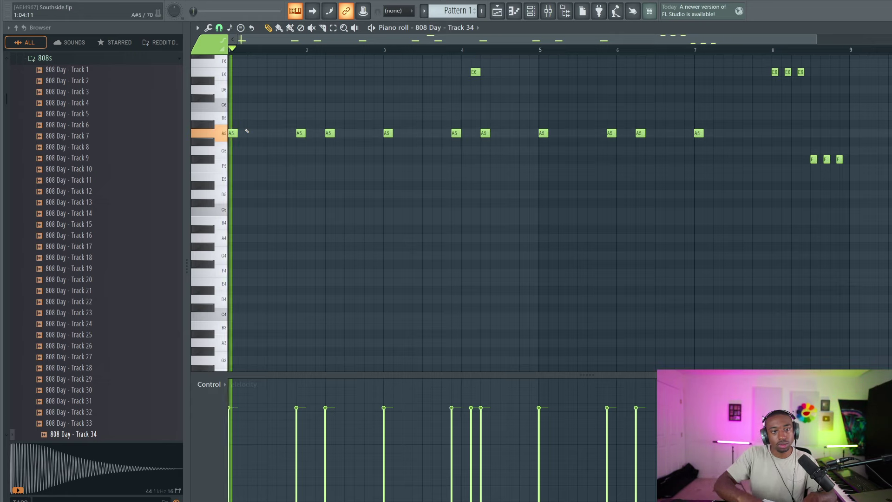
{"action": "key", "text": "ctrl+Down"}
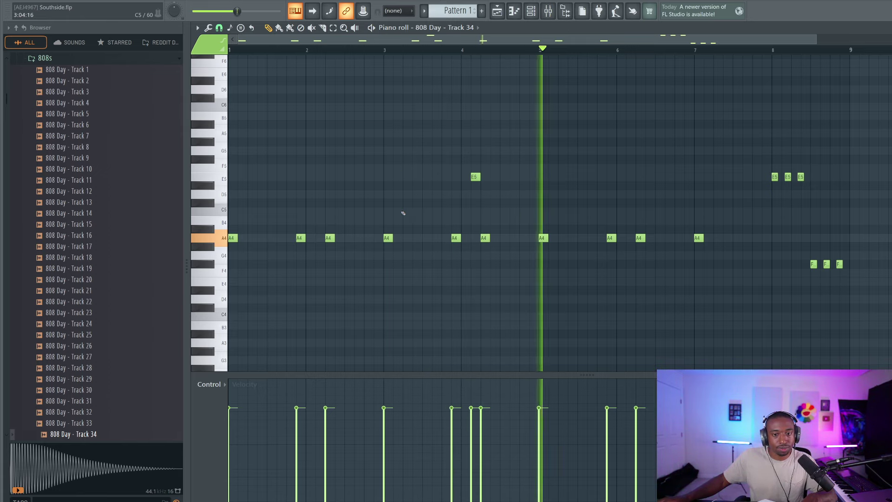
{"action": "key", "text": "space"}
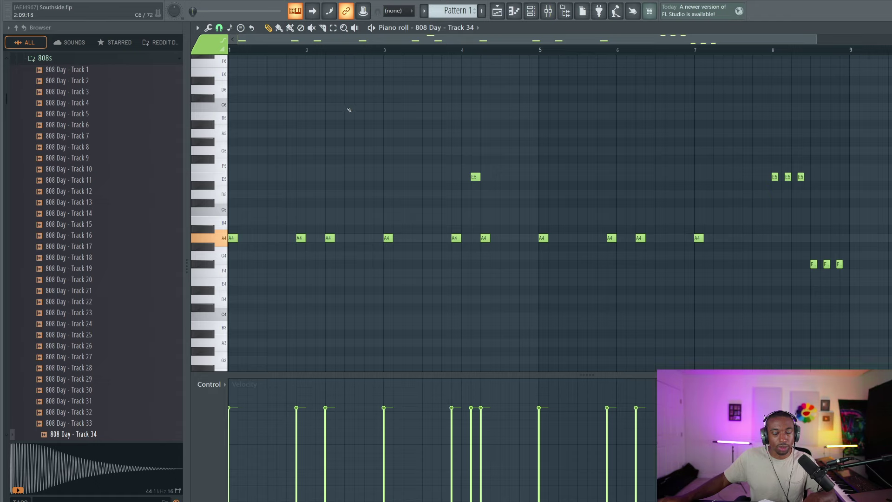
- Raise the 808 notes three semitones so the main notes sit on C5, and start playback
{"action": "key", "text": "ctrl+Up"}
{"action": "key", "text": "ctrl+Down"}
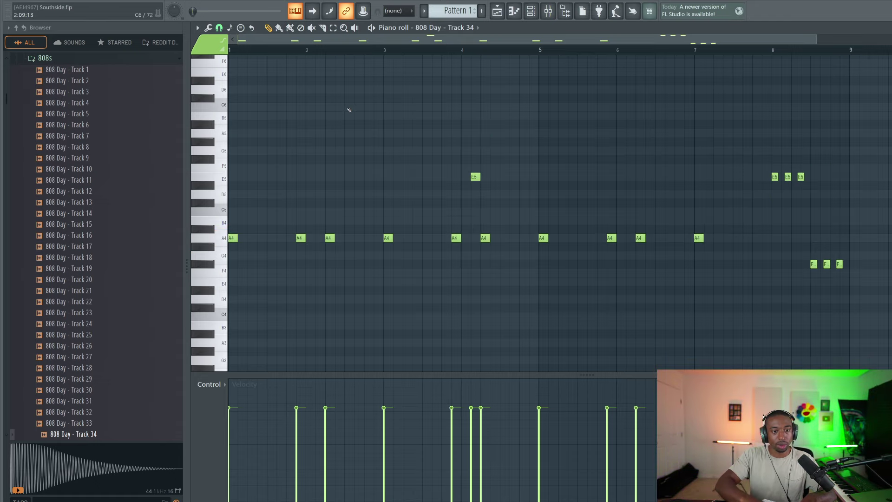
{"action": "key", "text": "Up"}
{"action": "key", "text": "Up"}
{"action": "key", "text": "Up"}
{"action": "key", "text": "space"}
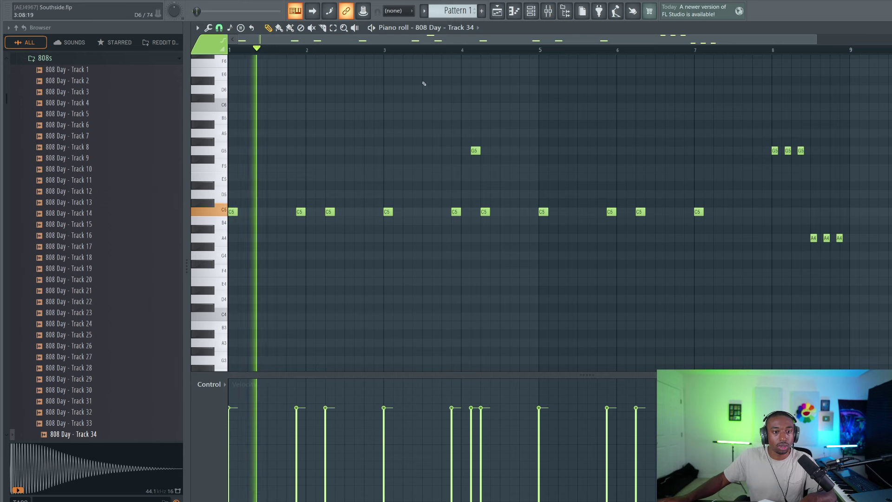
- Duplicate the Pattern 5 clip on Track 4 to bar 5 and clear the selection
{"action": "left_click", "coordinate": [516, 11]}
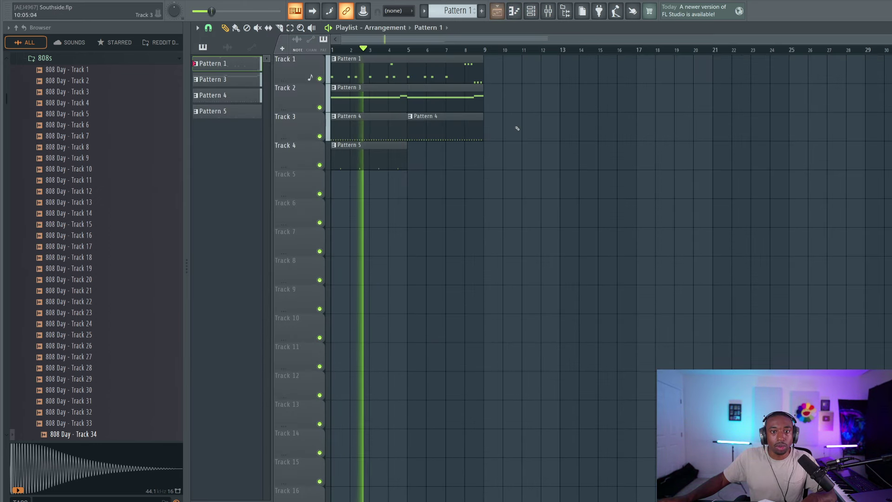
{"action": "left_click_drag", "start_coordinate": [456, 170], "coordinate": [371, 159]}
{"action": "key", "text": "ctrl+b"}
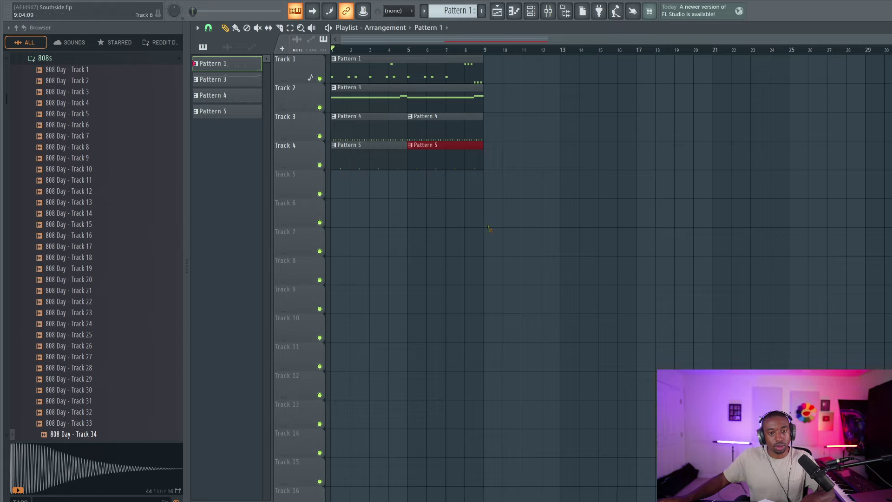
{"action": "left_click", "coordinate": [490, 227]}
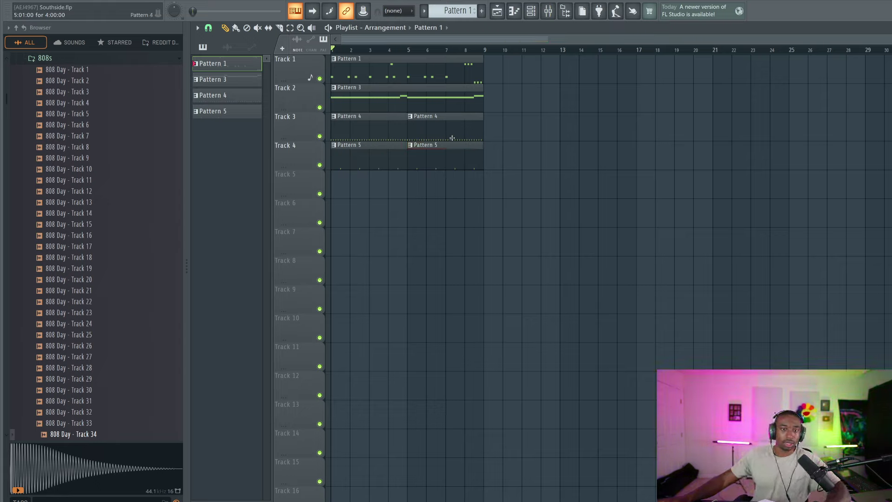
- Transpose all of Pattern 3's ElectraX notes up three semitones so the long notes sit on C6, listening during playback
{"action": "key", "text": "space"}
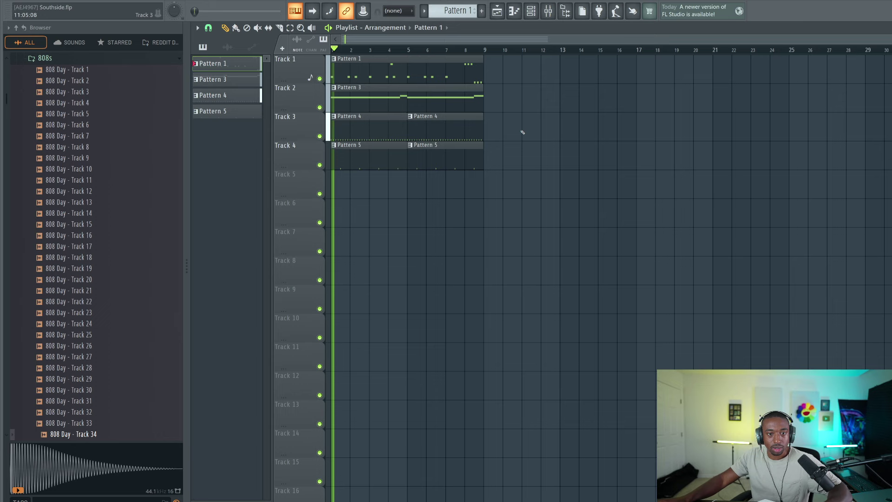
{"action": "double_click", "coordinate": [393, 95]}
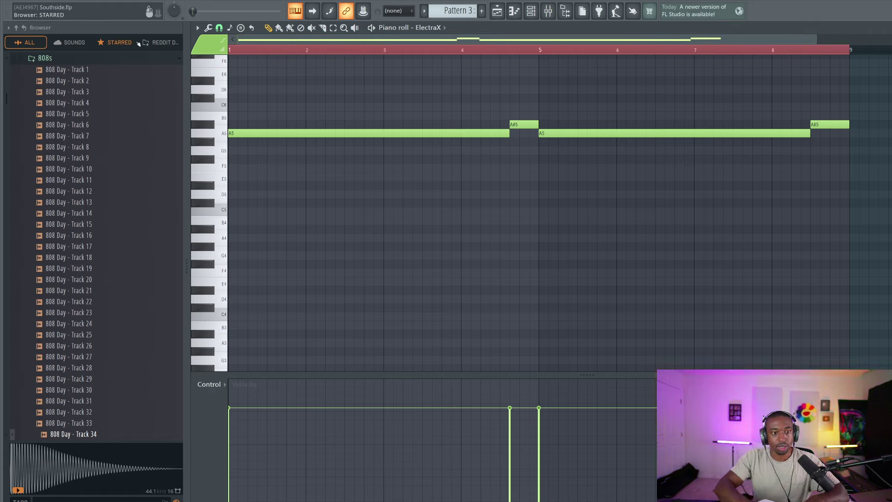
{"action": "key", "text": "shift+Up"}
{"action": "key", "text": "shift+Up"}
{"action": "key", "text": "space"}
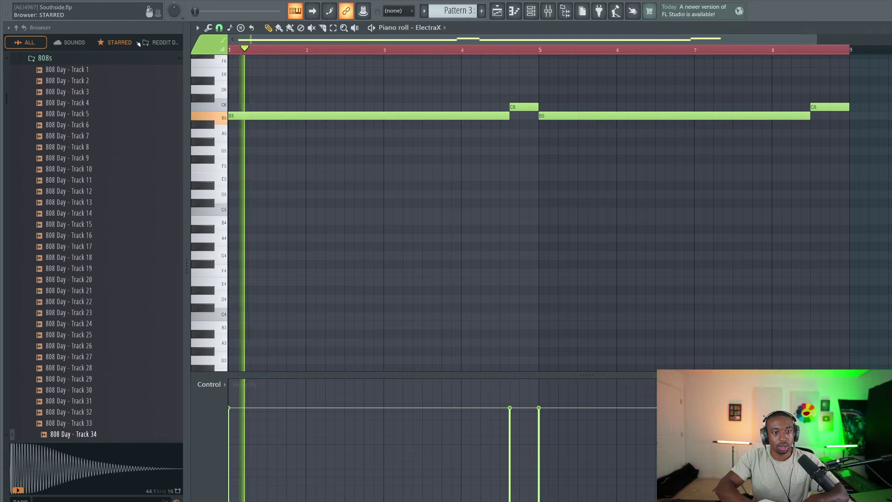
{"action": "key", "text": "shift+Up"}
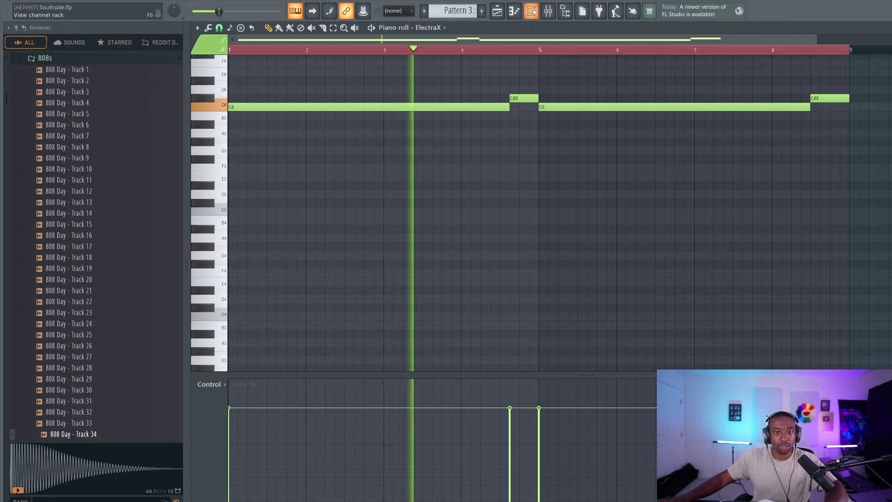
- Add a second ElectraX instrument as a new channel in the channel rack
{"action": "key", "text": "F6"}
{"action": "left_click_drag", "start_coordinate": [248, 180], "coordinate": [248, 186]}
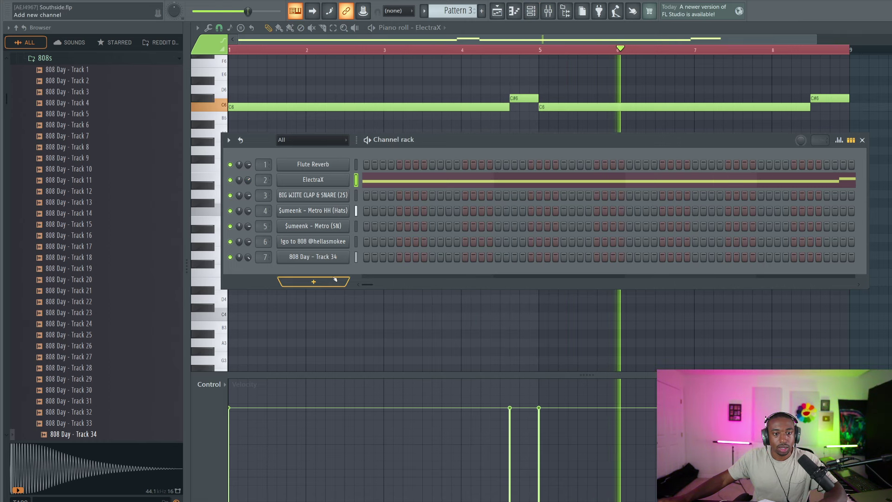
{"action": "left_click", "coordinate": [313, 281]}
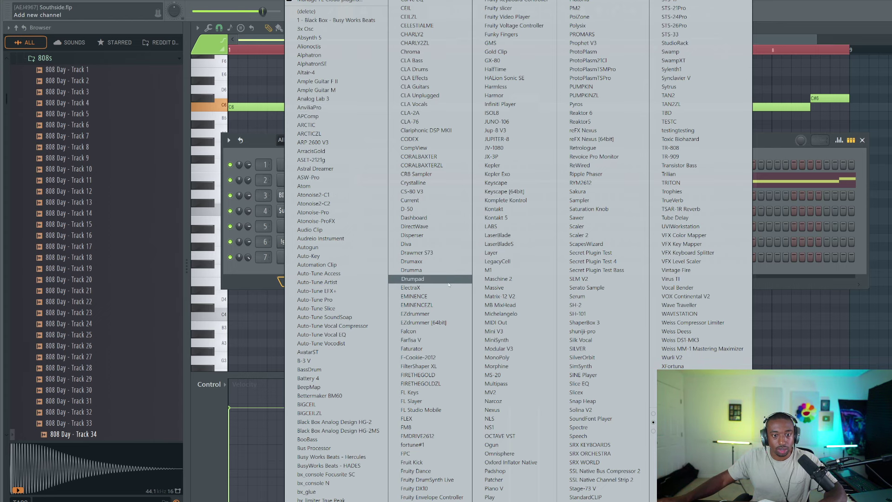
{"action": "left_click", "coordinate": [411, 287]}
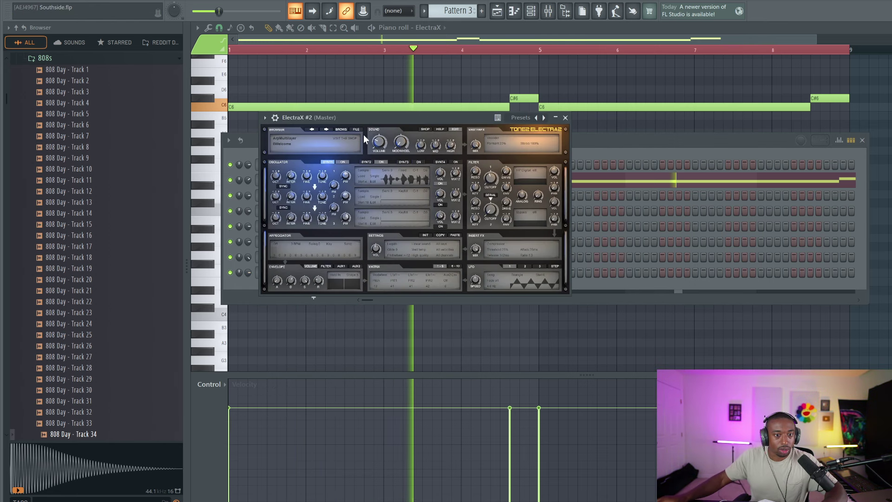
- Choose the Keys sound category in ElectraX #2's patch browser and close the plugin window
{"action": "left_click", "coordinate": [344, 130]}
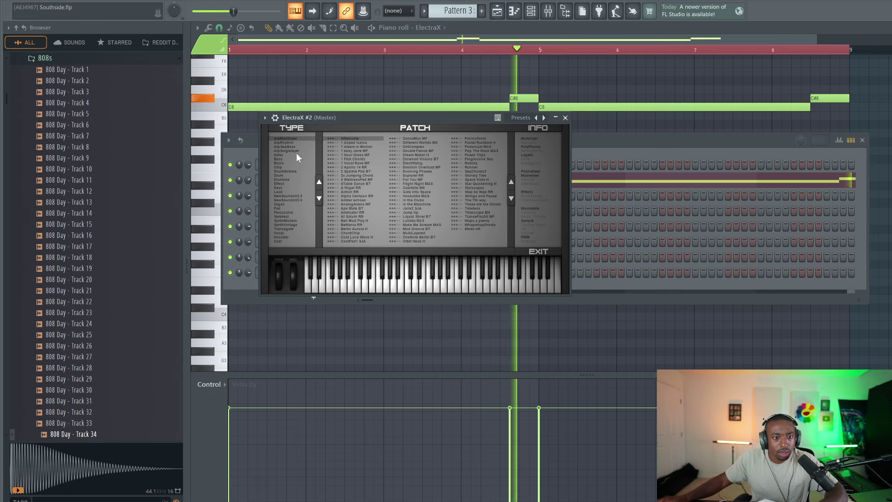
{"action": "left_click", "coordinate": [284, 186]}
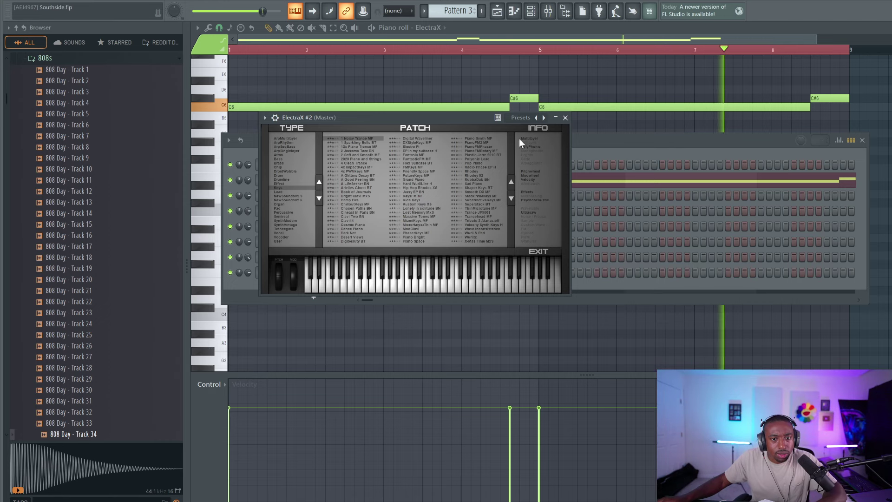
{"action": "left_click", "coordinate": [565, 118]}
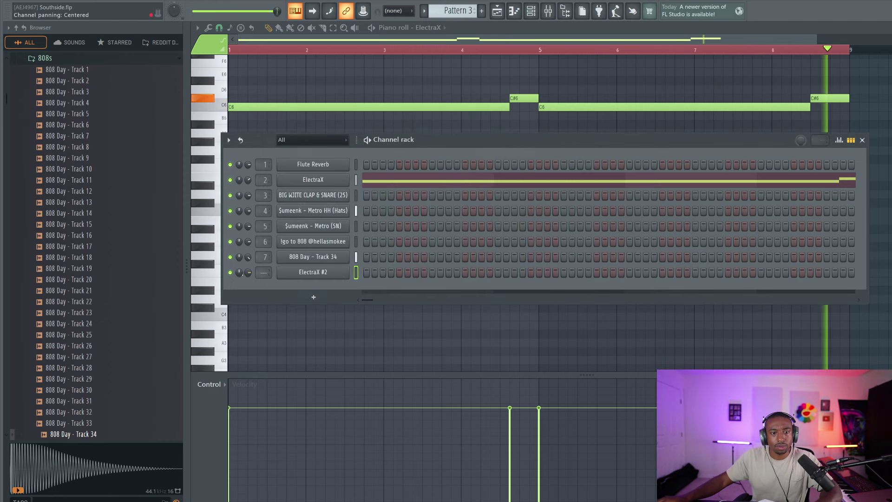
- Route ElectraX #2 to its own mixer track and create an empty Pattern 6
{"action": "key", "text": "ctrl+l"}
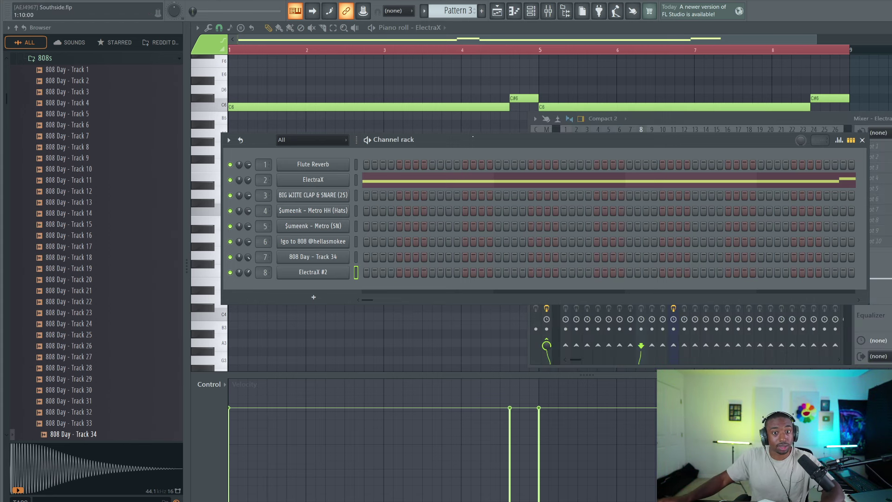
{"action": "key", "text": "F4"}
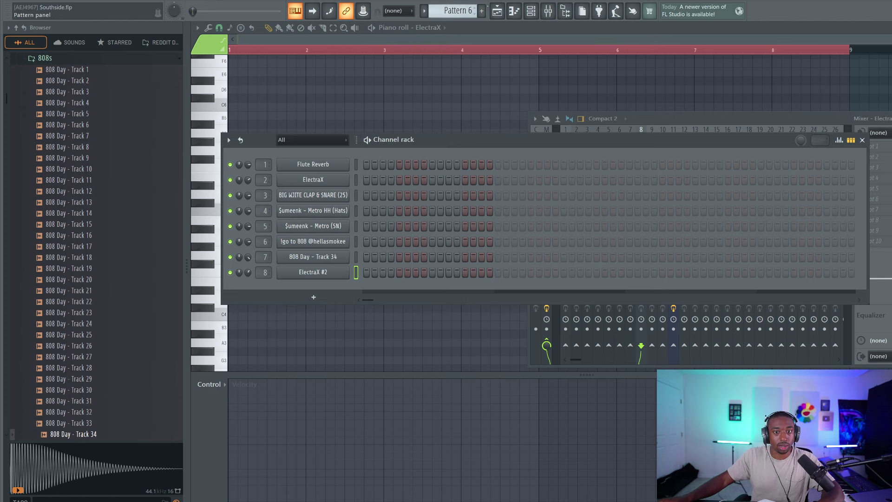
{"action": "key", "text": "F5"}
{"action": "left_click", "coordinate": [533, 11]}
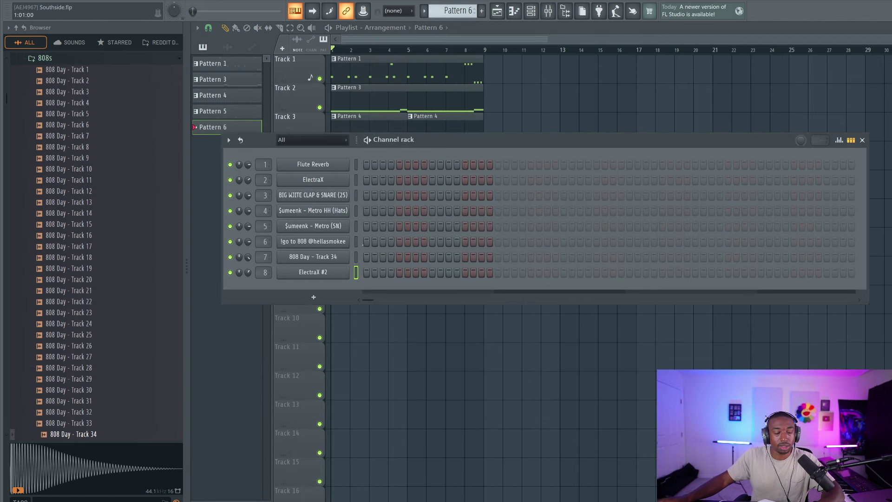
- Step through ElectraX #2's Keys patches, settle on the bells patch, and return to the channel rack
{"action": "left_click", "coordinate": [337, 272]}
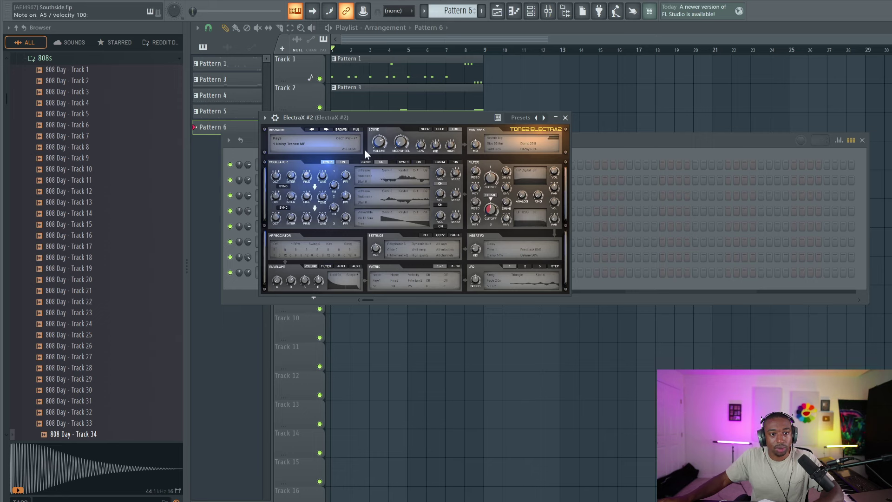
{"action": "left_click", "coordinate": [329, 127]}
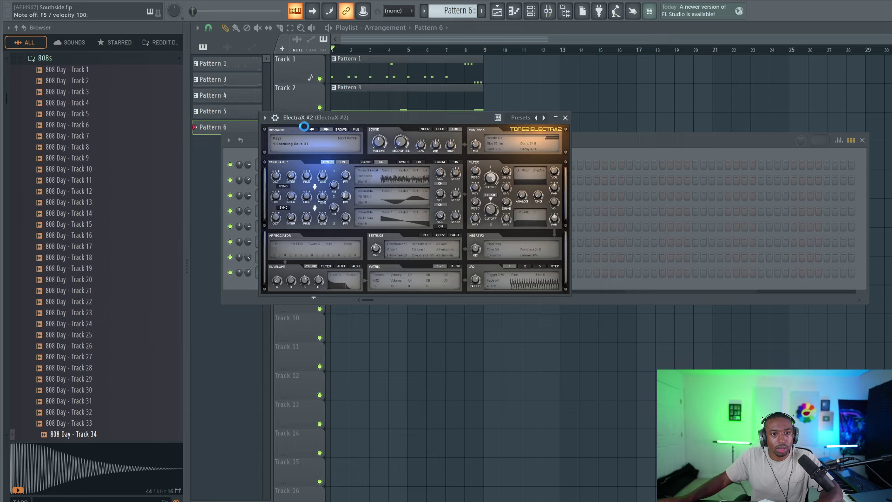
{"action": "left_click", "coordinate": [311, 130]}
{"action": "left_click", "coordinate": [310, 128]}
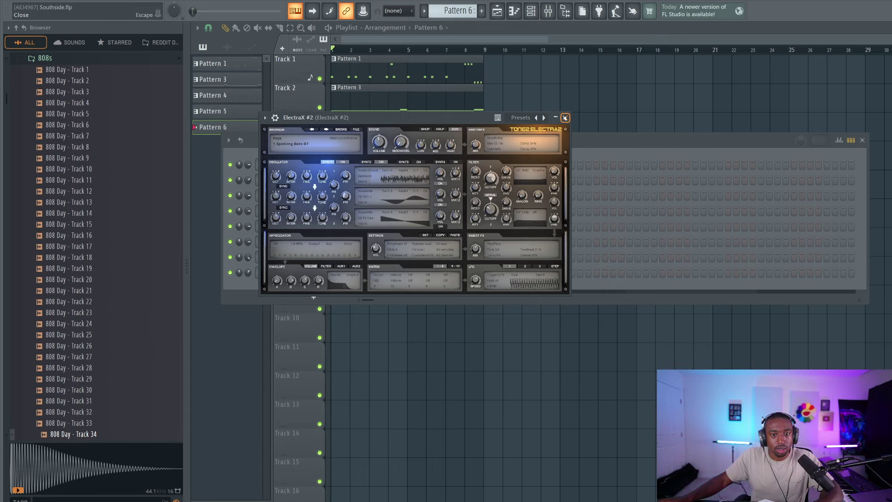
{"action": "left_click", "coordinate": [565, 118]}
{"action": "left_click", "coordinate": [531, 11]}
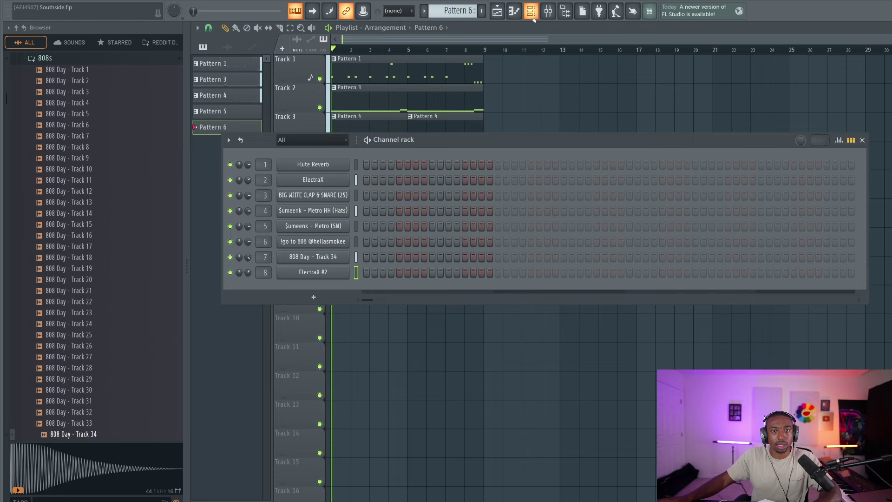
- Play the arrangement while trying notes on ElectraX #2, and look through the typing keyboard's root note and scale options
{"action": "key", "text": "space"}
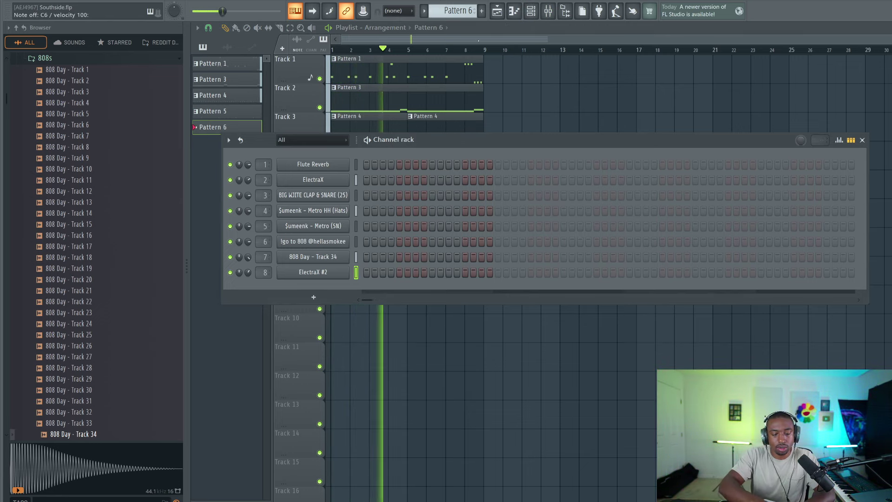
{"action": "key", "text": "space"}
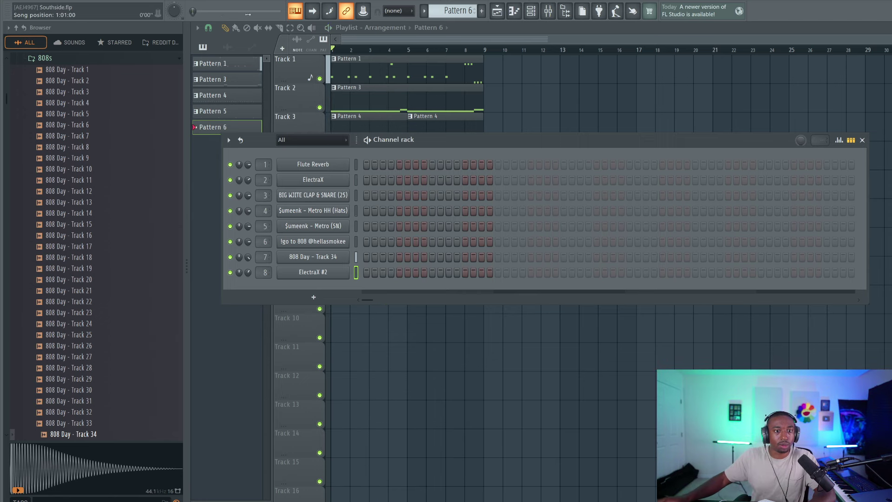
{"action": "right_click", "coordinate": [302, 9]}
{"action": "left_click", "coordinate": [312, 160]}
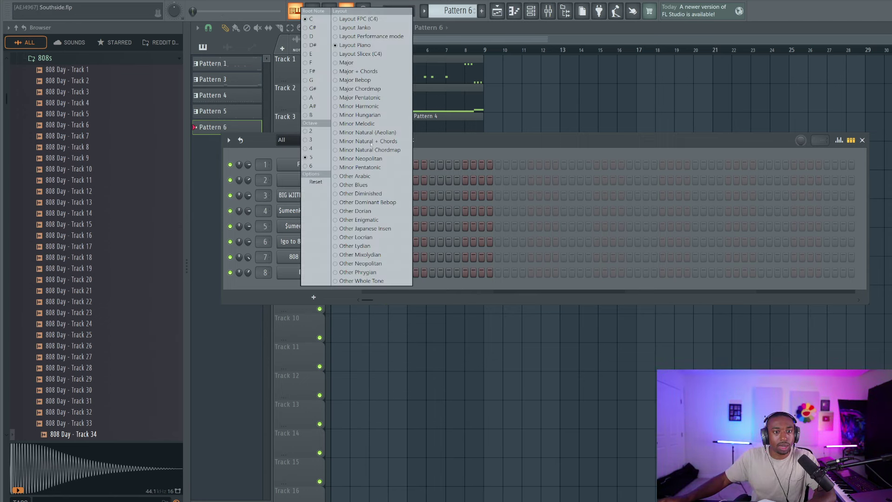
{"action": "key", "text": "Escape"}
{"action": "key", "text": "Escape"}
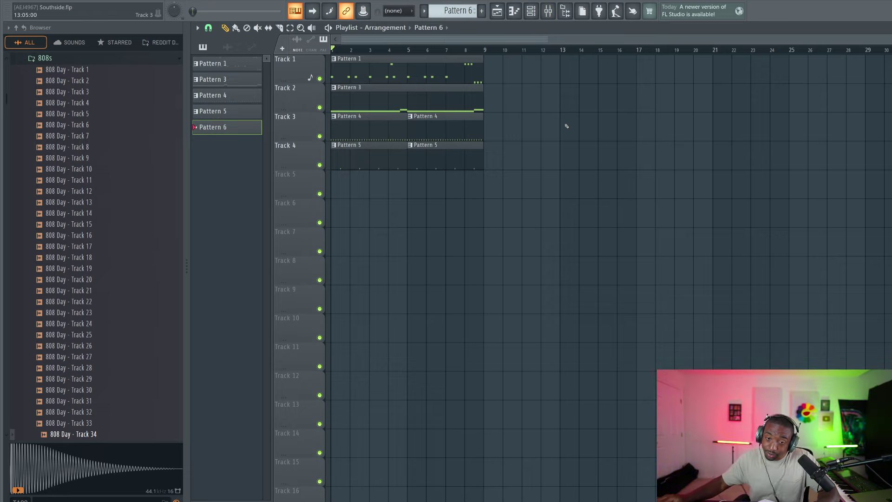
- Check the notes of Pattern 3's ElectraX part in the piano roll and return to the channel rack
{"action": "left_click", "coordinate": [395, 88]}
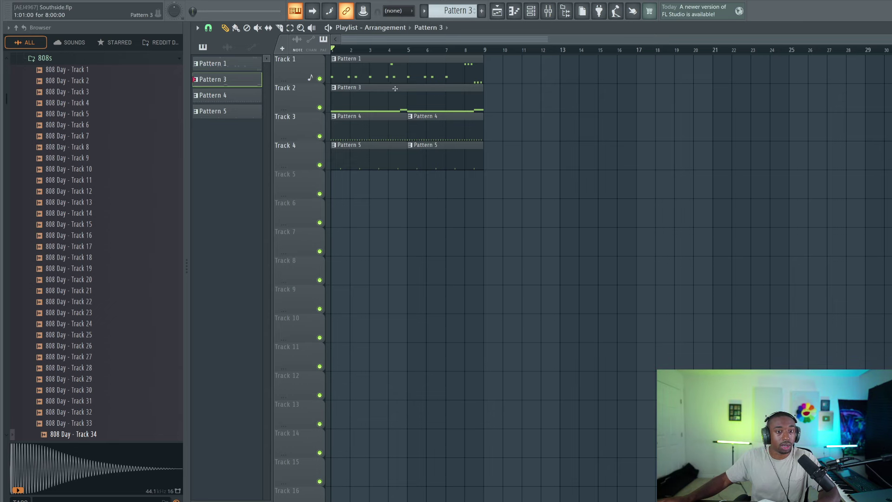
{"action": "double_click", "coordinate": [383, 98]}
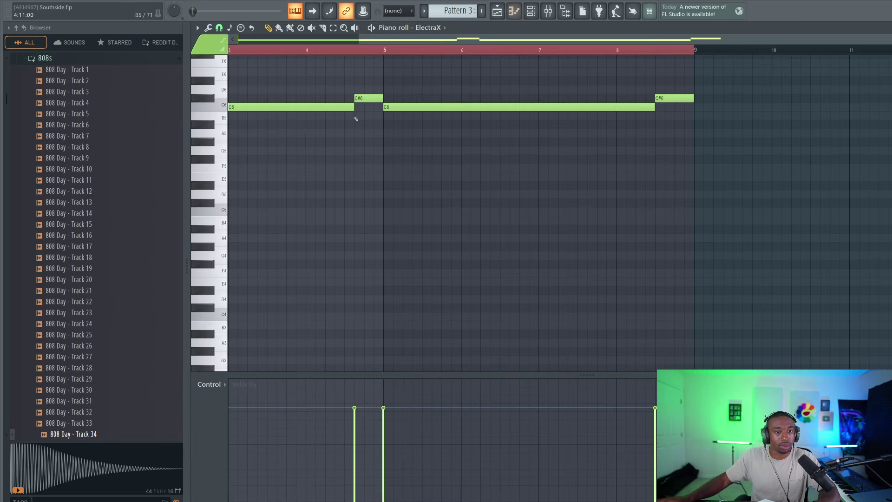
{"action": "left_click", "coordinate": [508, 12]}
{"action": "left_click", "coordinate": [531, 11]}
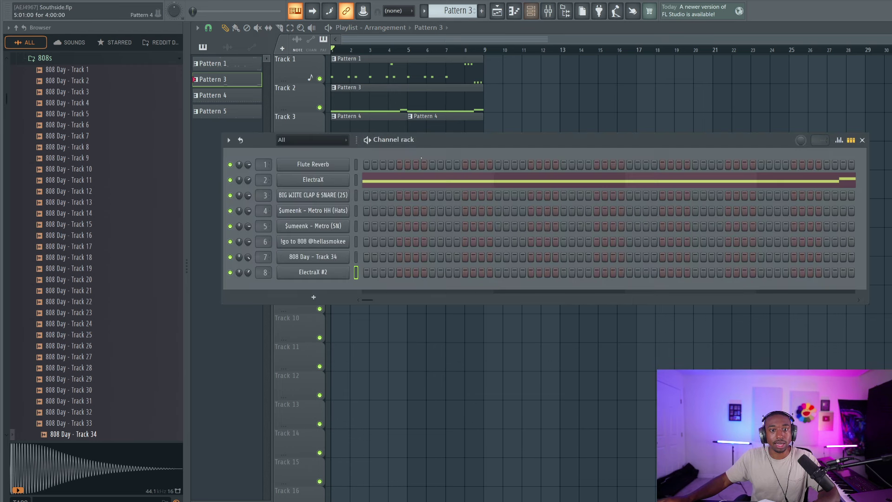
- Select the empty Pattern 6 and record an ElectraX #2 melody into it while the arrangement plays
{"action": "scroll", "coordinate": [455, 16], "scroll_direction": "down", "scroll_amount": 2}
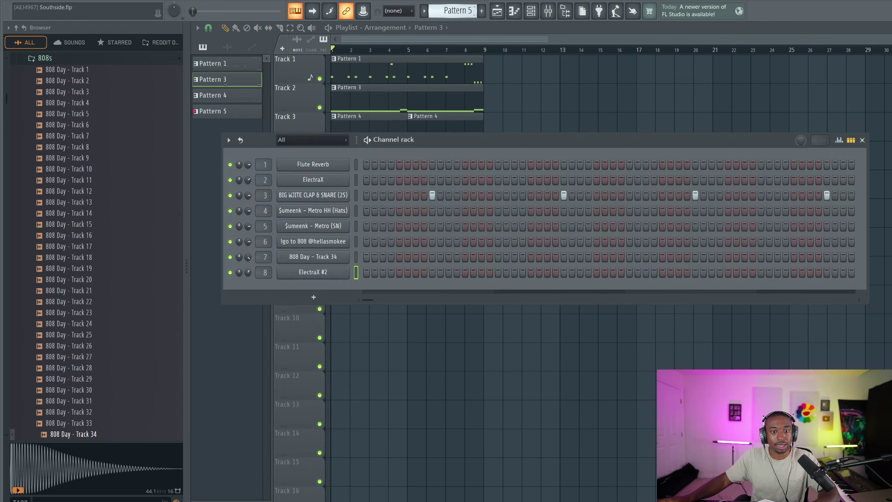
{"action": "scroll", "coordinate": [455, 10], "scroll_direction": "down", "scroll_amount": 1}
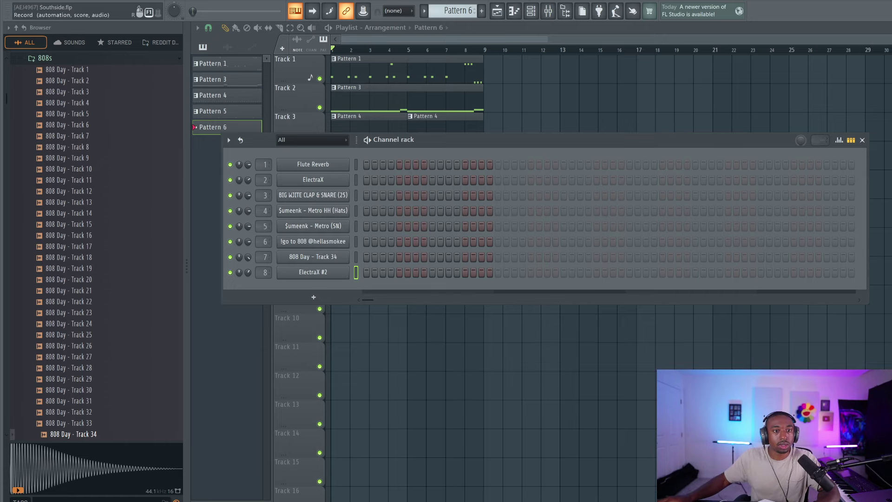
{"action": "key", "text": "F6"}
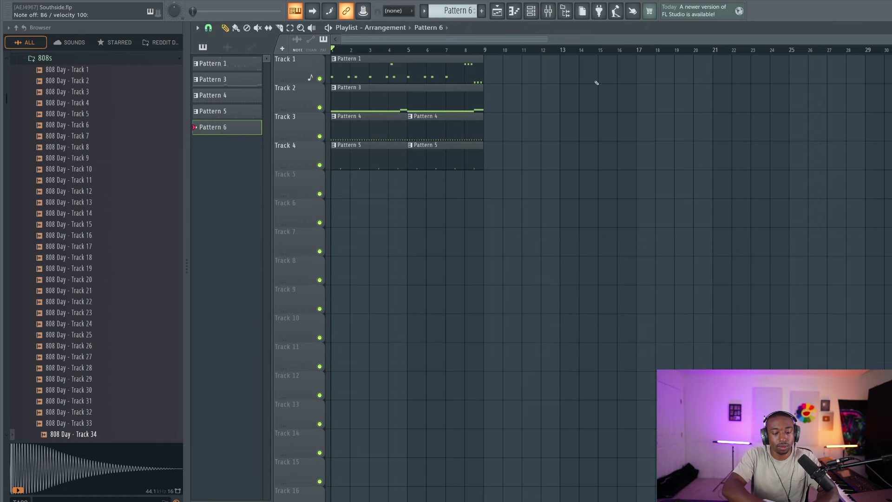
{"action": "key", "text": "space"}
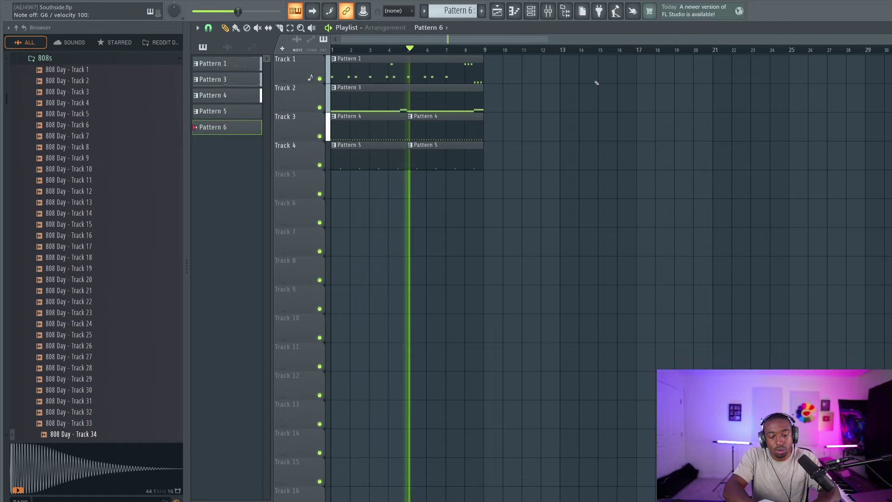
{"action": "key", "text": "space"}
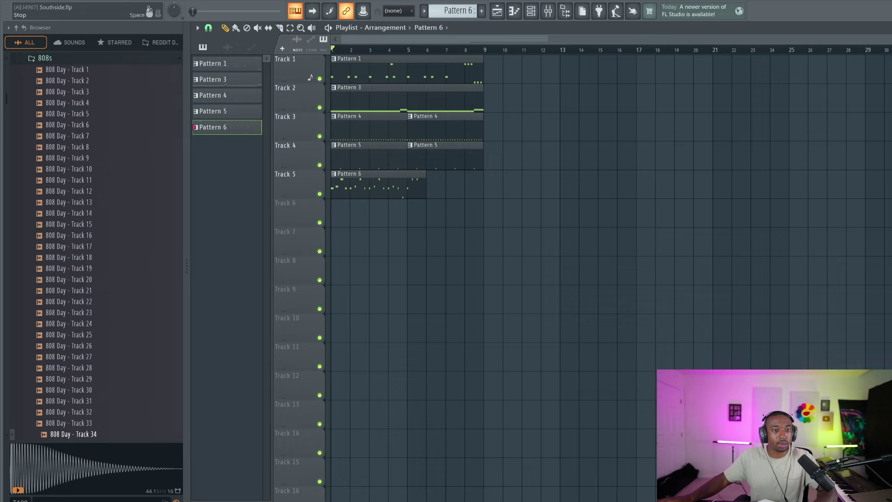
- Trim the Pattern 6 clip on Track 5 to four bars and duplicate it at bar 5 during playback
{"action": "key", "text": "space"}
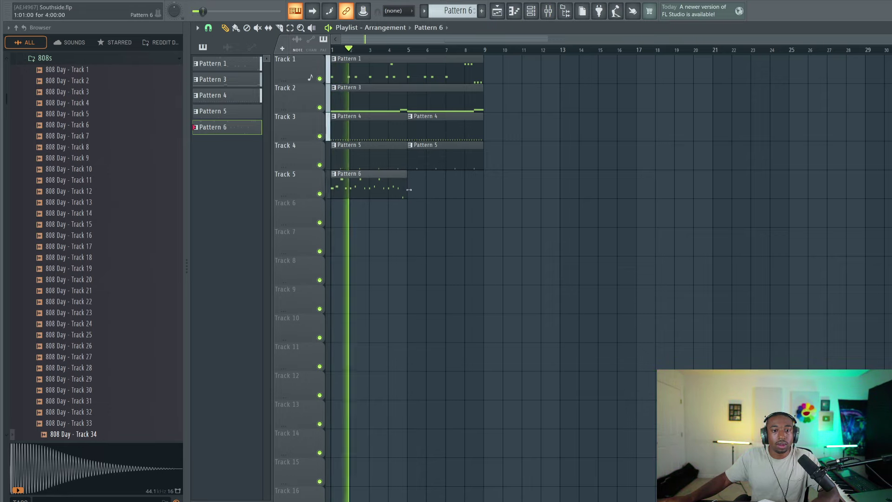
{"action": "left_click", "coordinate": [285, 174]}
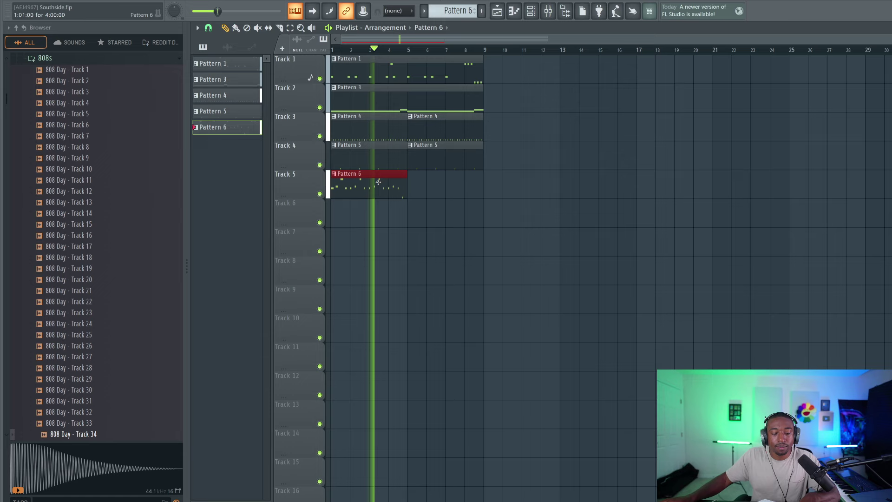
{"action": "key", "text": "ctrl+b"}
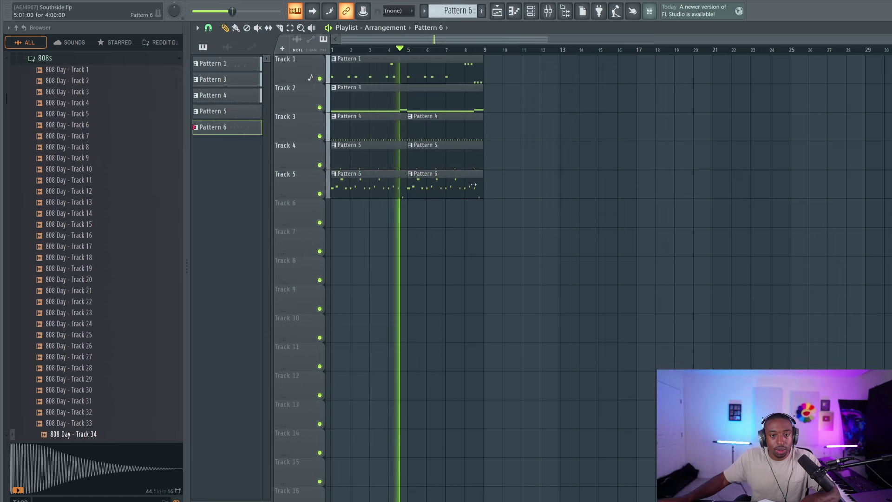
- Open Pattern 6's ElectraX #2 notes and lower the lowest note near the end of bar 4 to C6
{"action": "double_click", "coordinate": [364, 186]}
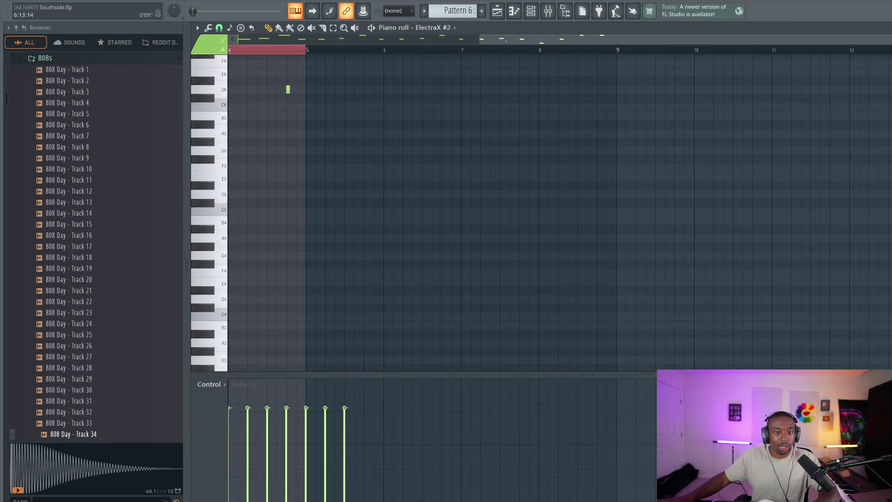
{"action": "left_click", "coordinate": [455, 142]}
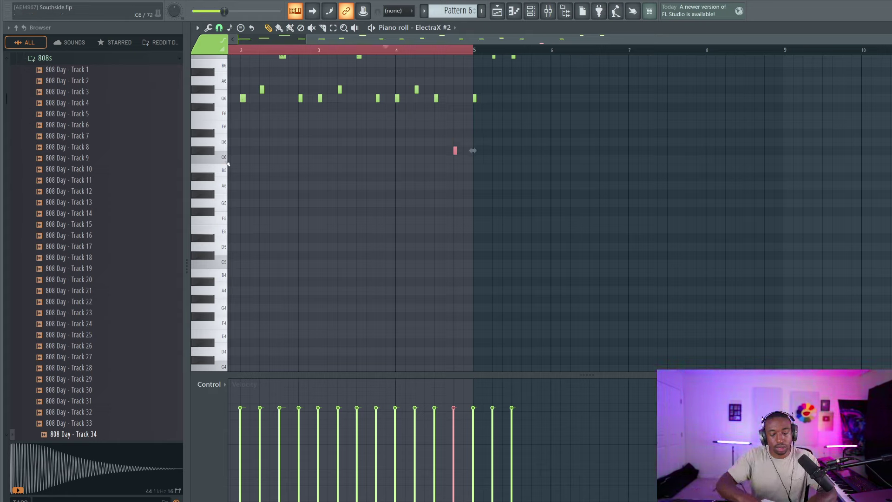
{"action": "key", "text": "space"}
{"action": "key", "text": "Down"}
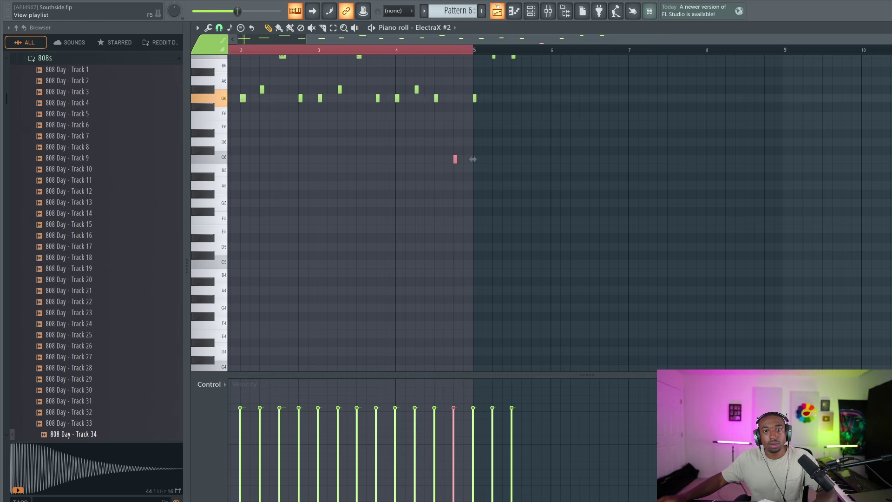
- Return to the playlist and save the project
{"action": "key", "text": "F5"}
{"action": "key", "text": "ctrl+s"}
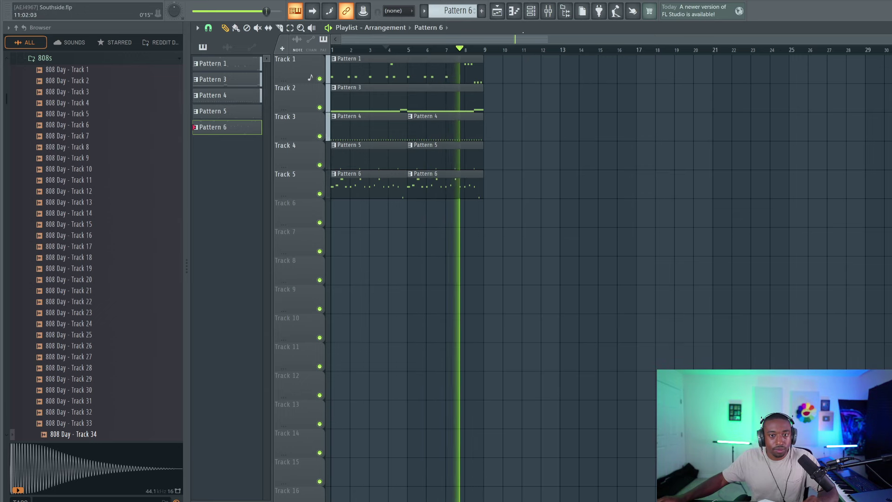
- Examine Pattern 6's ElectraX #2 notes from bar 1 to bar 5 in the piano roll and return to the playlist
{"action": "double_click", "coordinate": [367, 182]}
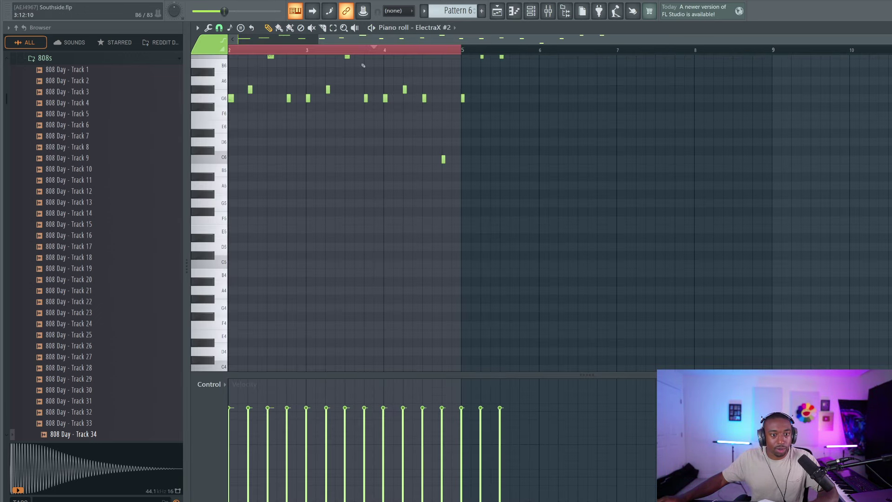
{"action": "scroll", "coordinate": [364, 65], "scroll_direction": "up", "scroll_amount": 2}
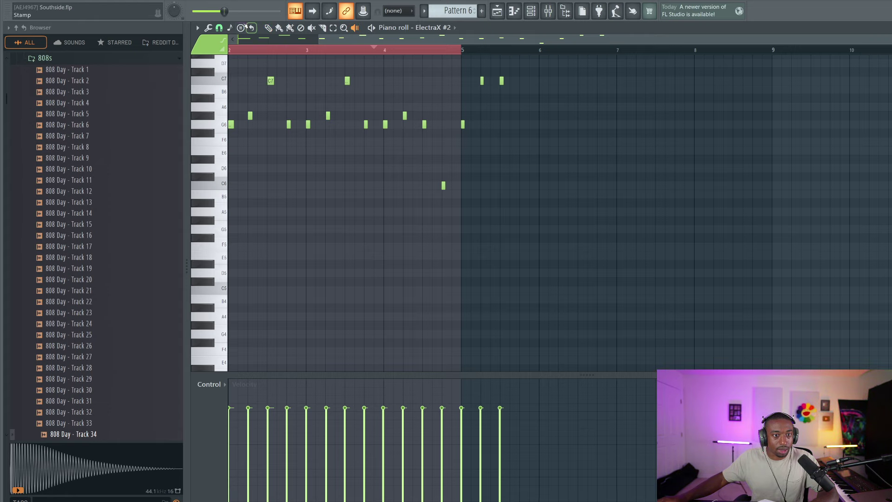
{"action": "scroll", "coordinate": [289, 73], "scroll_direction": "left", "scroll_amount": 3}
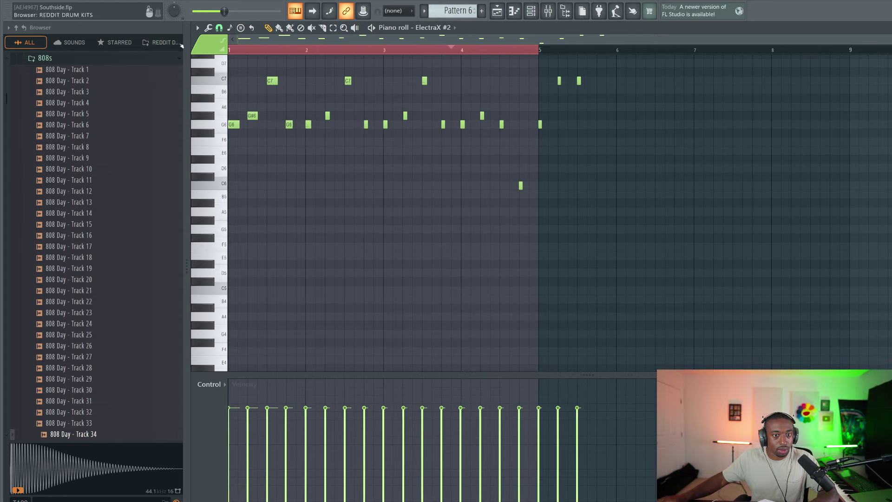
{"action": "scroll", "coordinate": [289, 73], "scroll_direction": "up", "scroll_amount": 6}
{"action": "scroll", "coordinate": [291, 48], "scroll_direction": "up", "scroll_amount": 4}
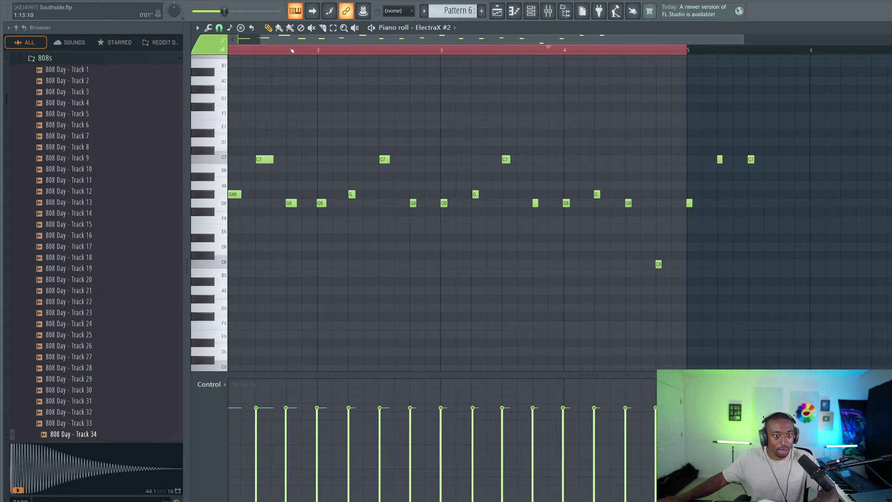
{"action": "scroll", "coordinate": [493, 155], "scroll_direction": "left", "scroll_amount": 2}
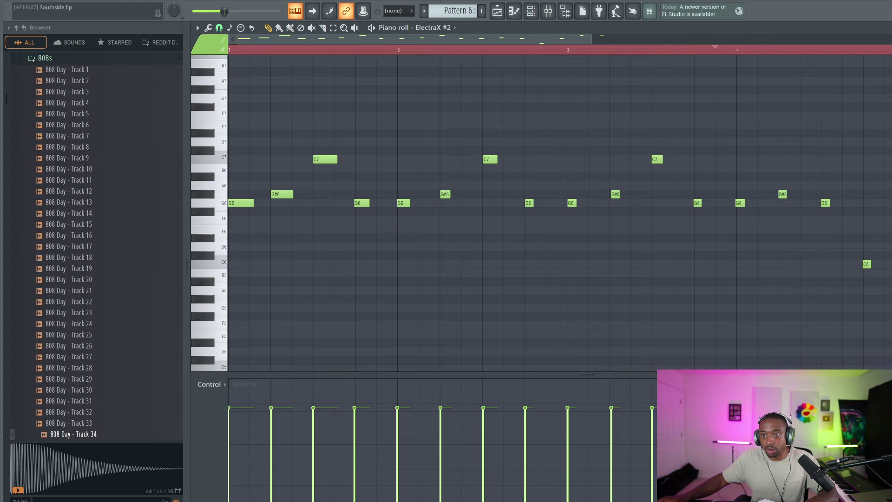
{"action": "key", "text": "Escape"}
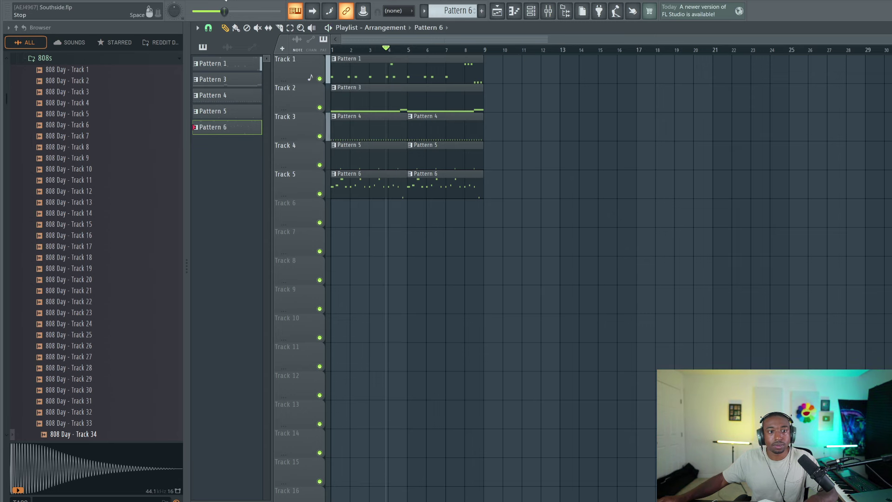
- Play the arrangement, bring up the mixer and channel rack, and mute the ElectraX #2 channel
{"action": "key", "text": "space"}
{"action": "key", "text": "F6"}
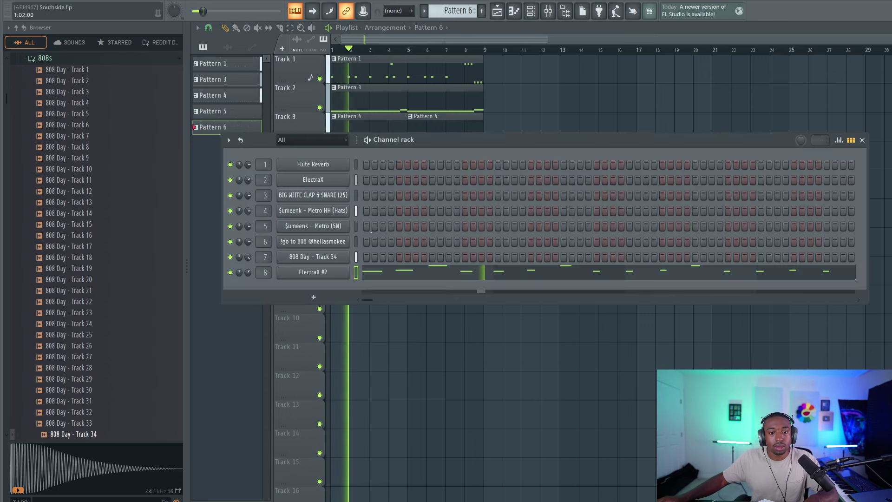
{"action": "key", "text": "F6"}
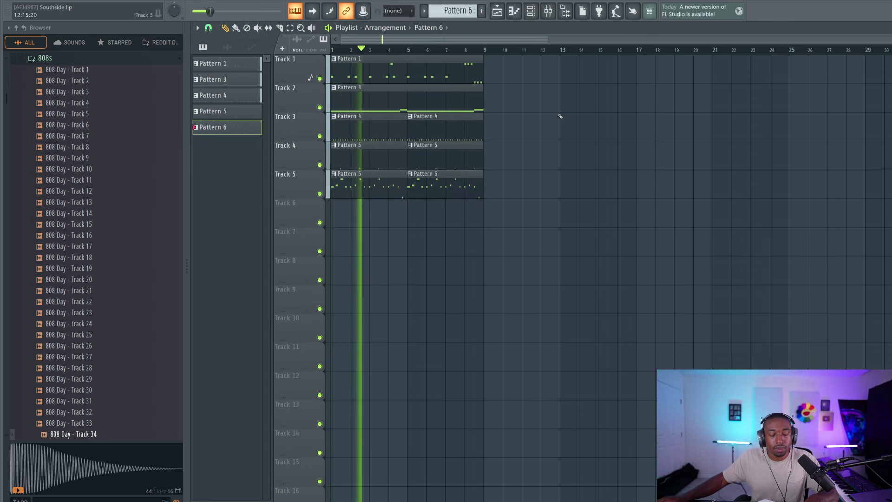
{"action": "key", "text": "space"}
{"action": "left_click", "coordinate": [549, 11]}
{"action": "key", "text": "F9"}
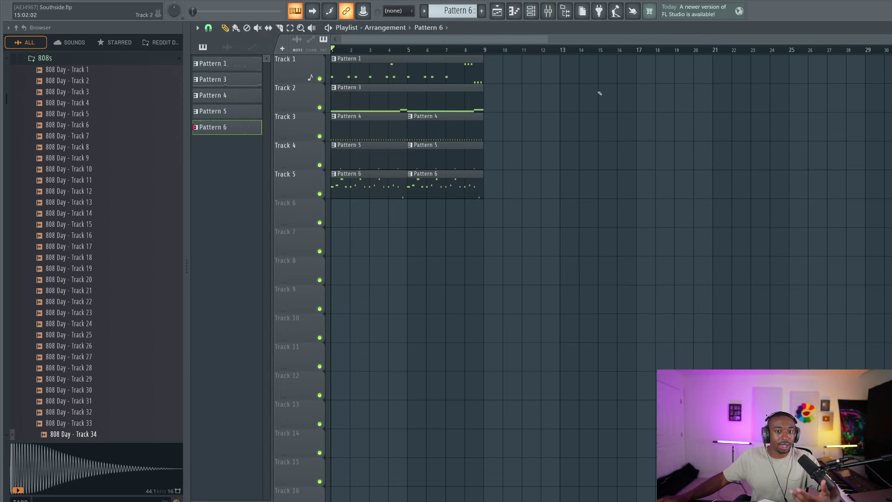
{"action": "left_click", "coordinate": [552, 13]}
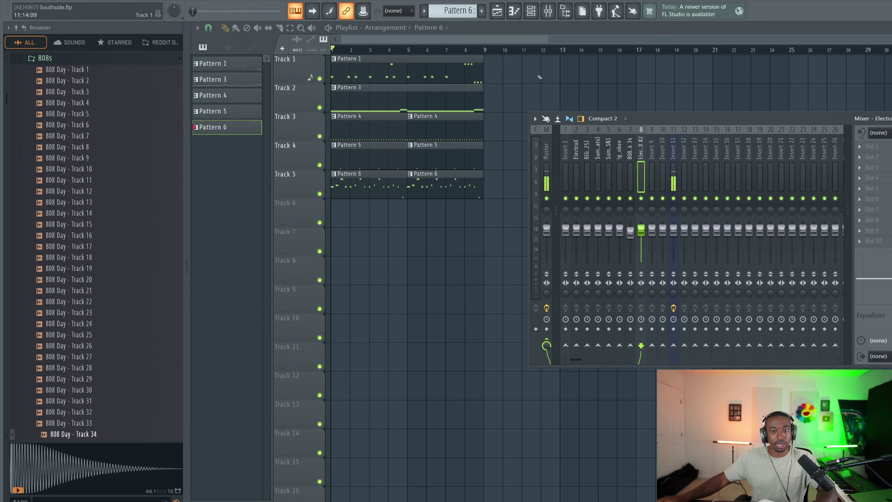
{"action": "left_click", "coordinate": [534, 13]}
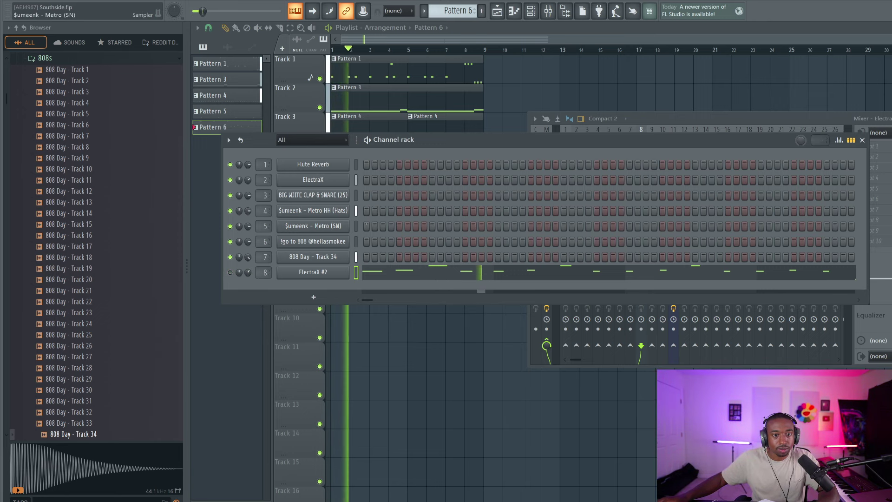
- Select the 808 Day - Track 34 mixer track and adjust its volume during playback, ending at 100% (0.0 dB)
{"action": "left_click", "coordinate": [692, 125]}
{"action": "left_click_drag", "start_coordinate": [210, 11], "coordinate": [253, 11]}
{"action": "left_click", "coordinate": [630, 153]}
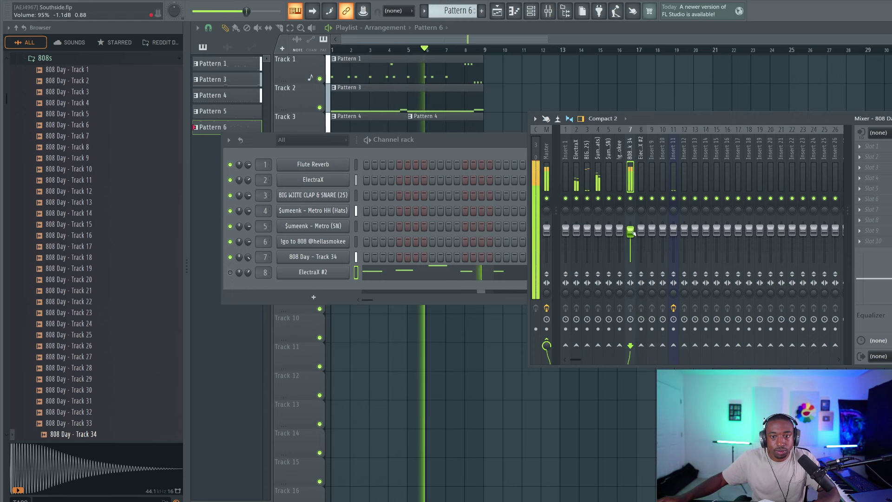
{"action": "right_click", "coordinate": [631, 230]}
{"action": "key", "text": "Escape"}
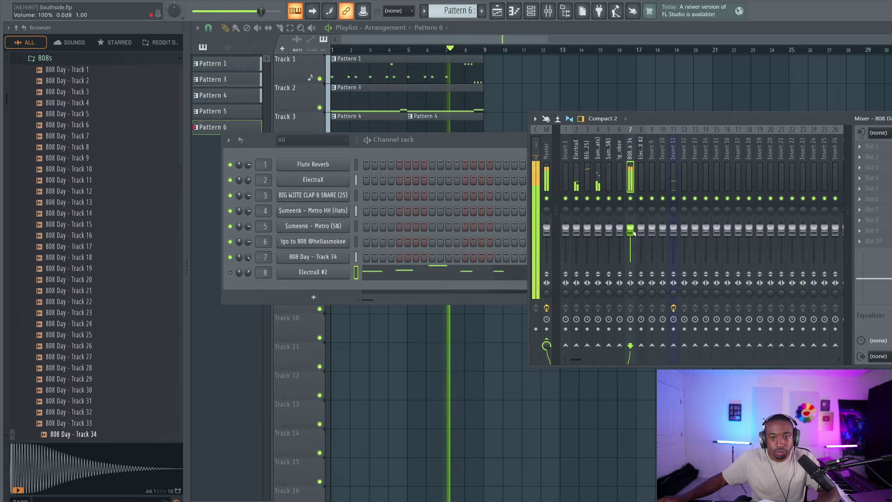
{"action": "right_click", "coordinate": [633, 232]}
{"action": "key", "text": "Escape"}
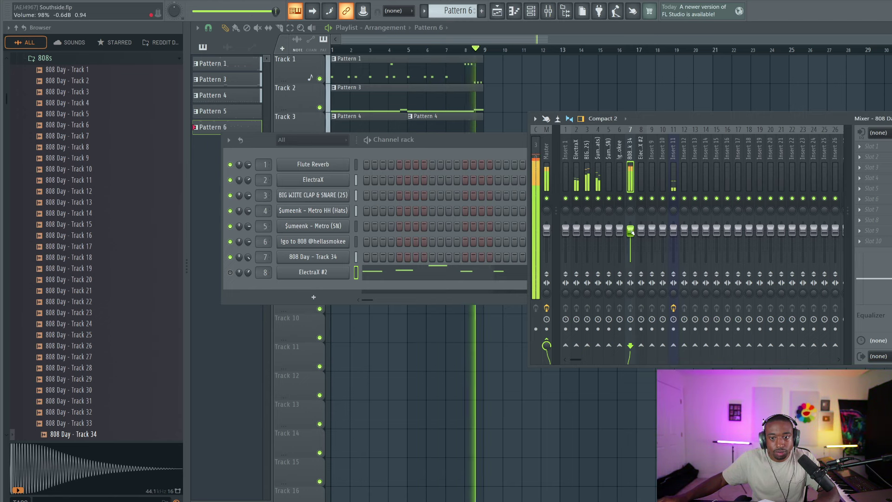
{"action": "key", "text": "space"}
{"action": "right_click", "coordinate": [631, 233]}
{"action": "key", "text": "Escape"}
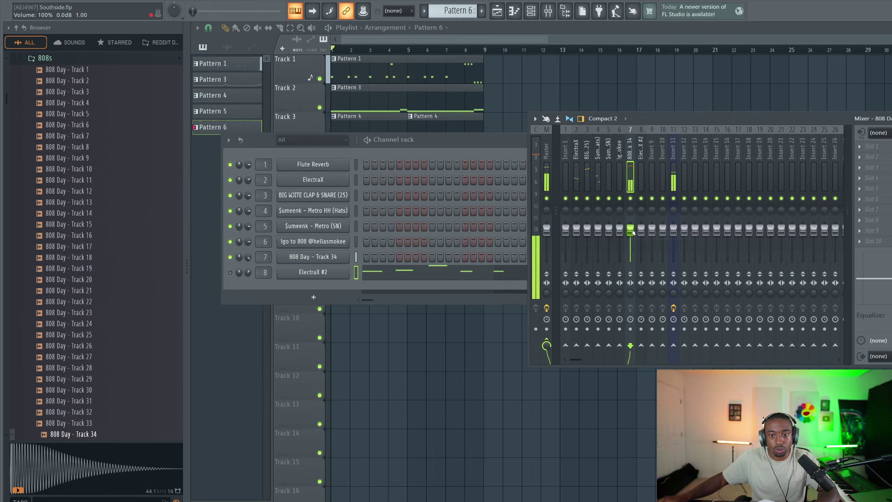
- Unmute the ElectraX #2 channel during playback, then stop, close the open windows and save the project
{"action": "key", "text": "space"}
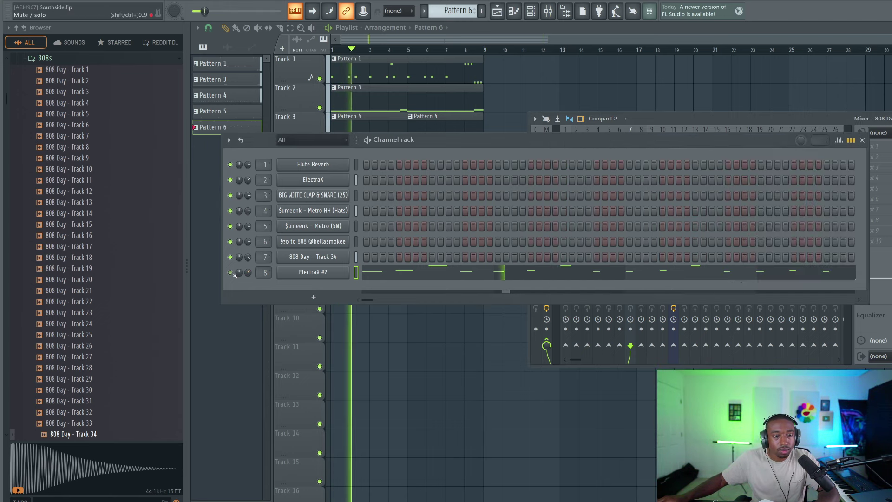
{"action": "left_click", "coordinate": [231, 273]}
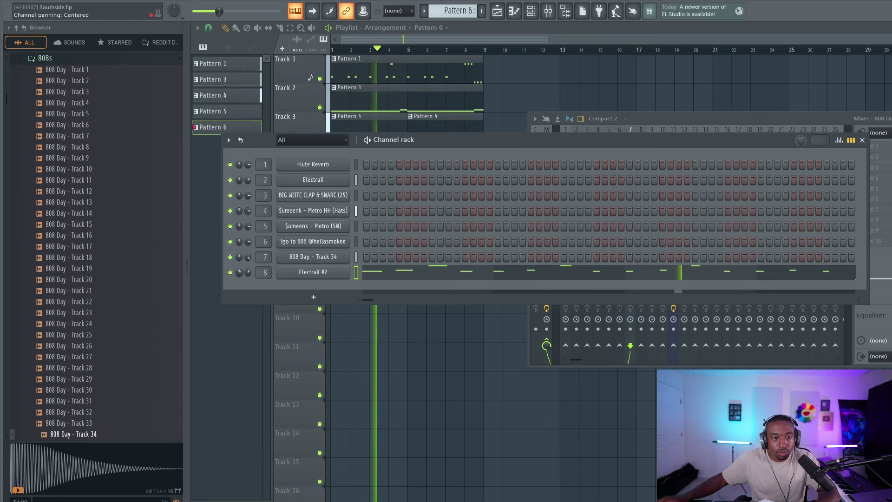
{"action": "key", "text": "space"}
{"action": "key", "text": "F12"}
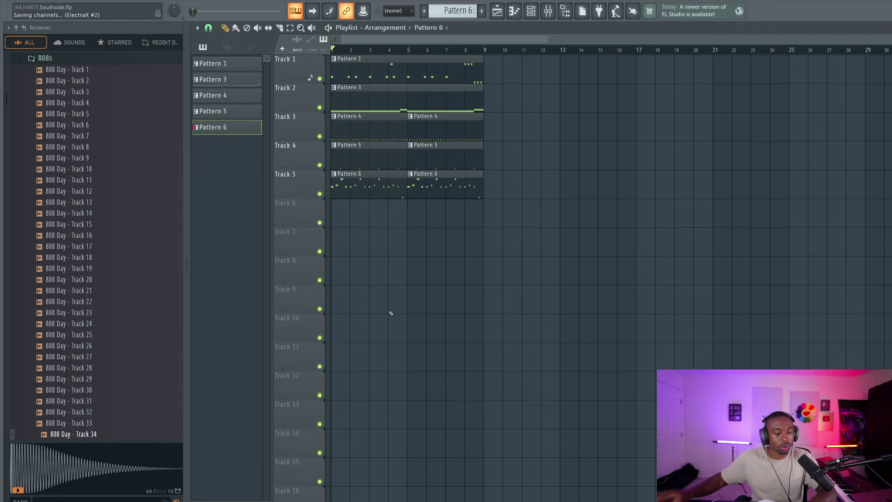
- Set the 808 mixer track's volume to 96% (-0.8 dB) while the arrangement plays and close the mixer
{"action": "key", "text": "space"}
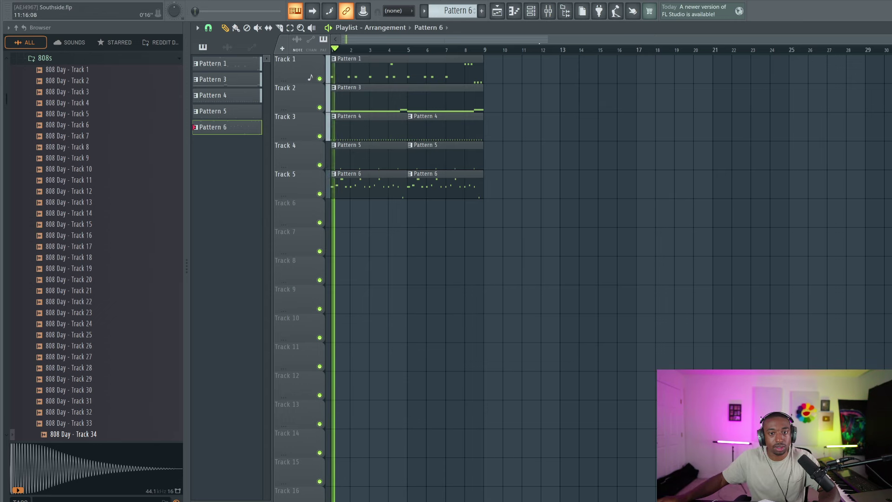
{"action": "left_click", "coordinate": [547, 14]}
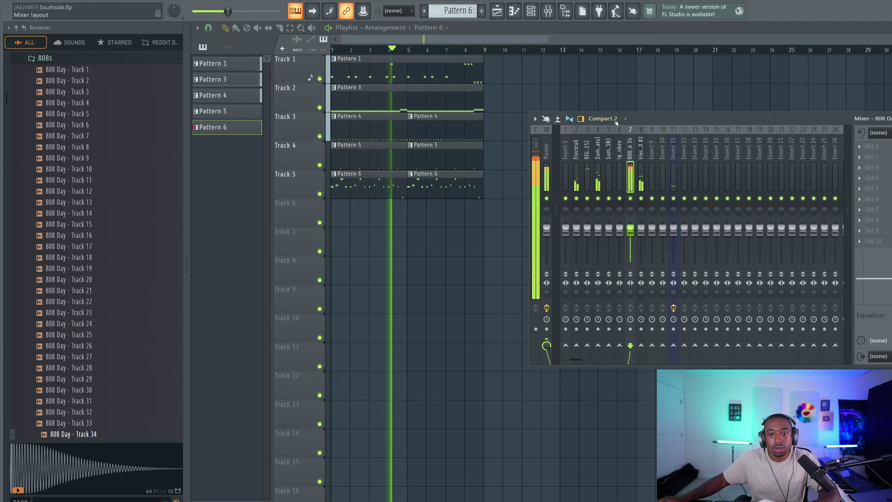
{"action": "key", "text": "F9"}
{"action": "left_click", "coordinate": [547, 13]}
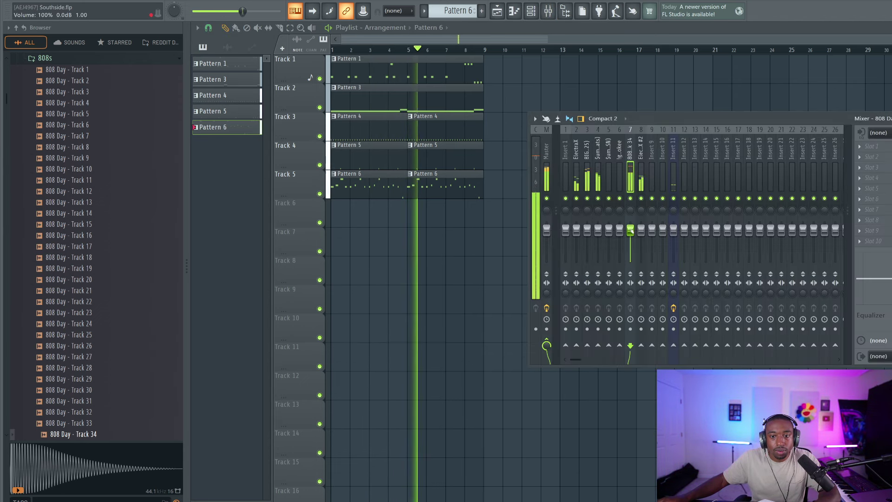
{"action": "scroll", "coordinate": [630, 231], "scroll_direction": "down", "scroll_amount": 1}
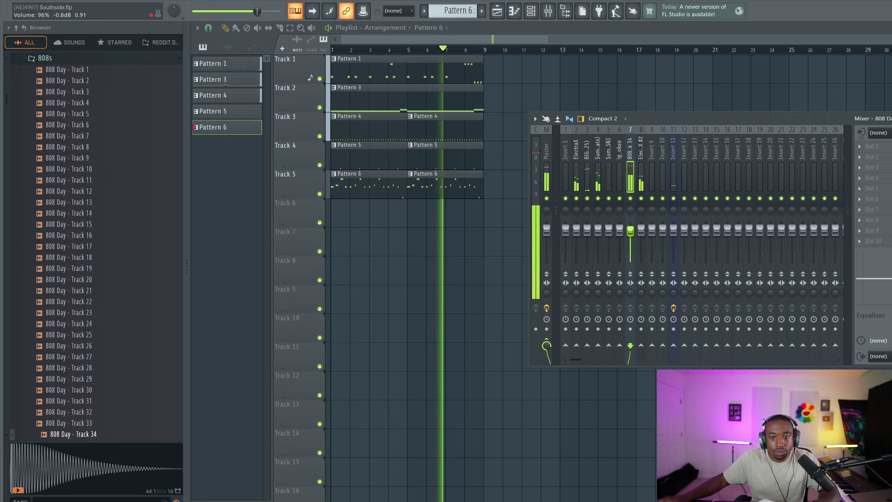
{"action": "key", "text": "F9"}
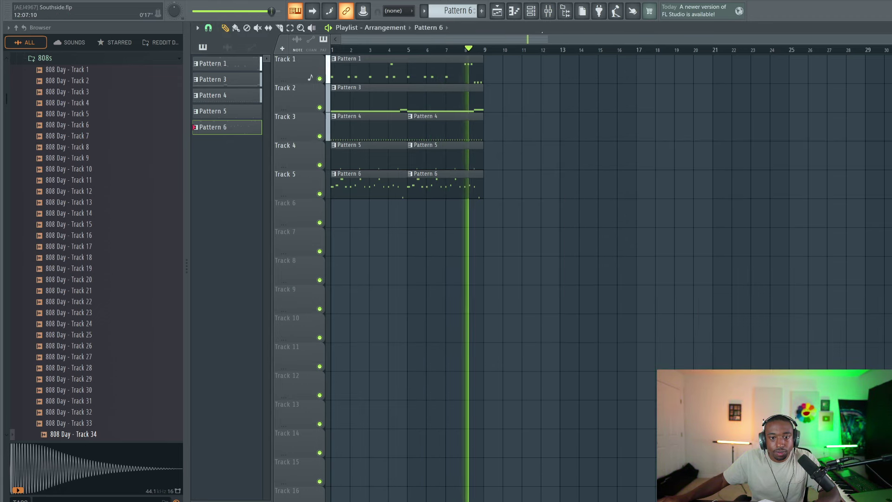
- Duplicate all playlist clips so the copies start at bar 9, deselect them and save the project
{"action": "key", "text": "ctrl+a"}
{"action": "key", "text": "ctrl+b"}
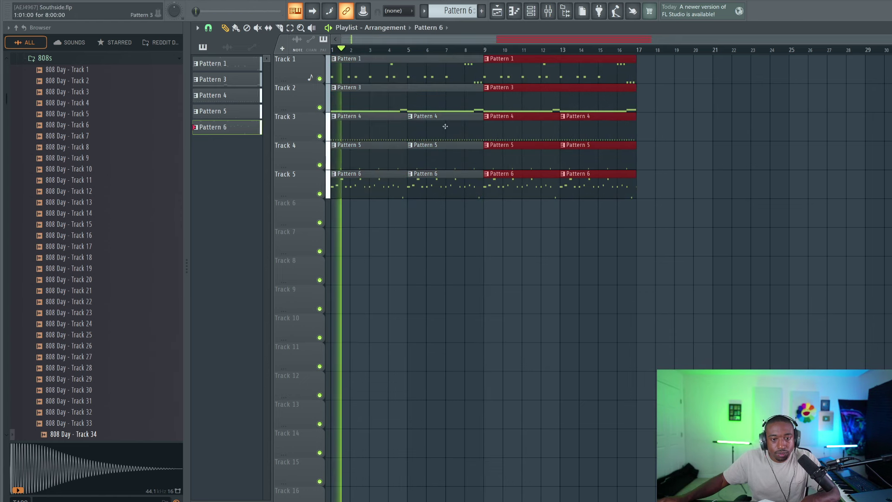
{"action": "left_click", "coordinate": [445, 126]}
{"action": "key", "text": "ctrl+s"}
- Create the empty Pattern 7 and add a third ElectraX instrument to the channel rack
{"action": "key", "text": "F6"}
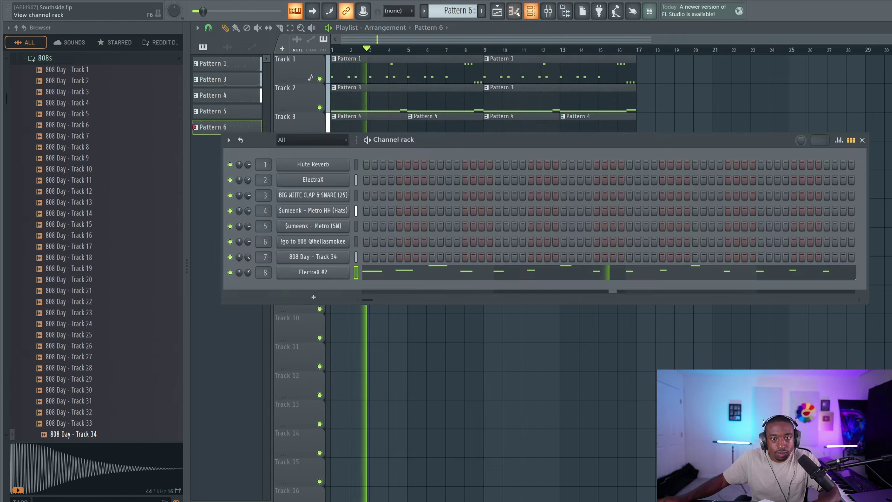
{"action": "key", "text": "F4"}
{"action": "key", "text": "space"}
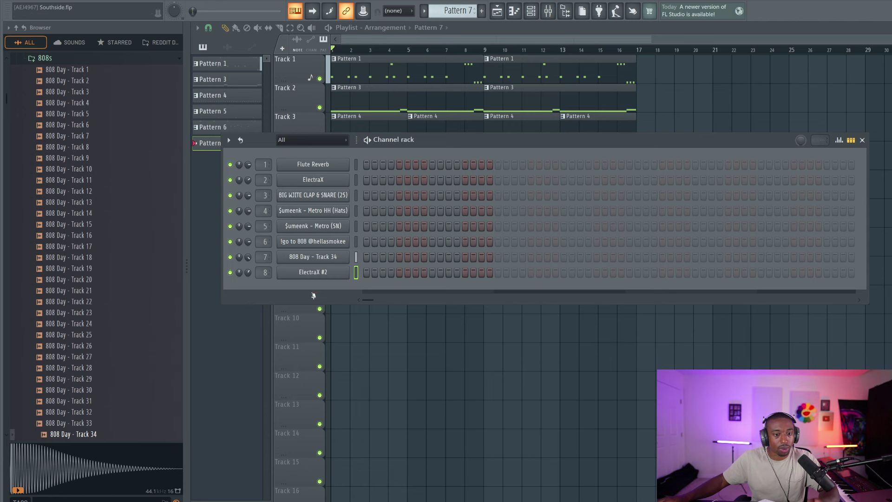
{"action": "left_click", "coordinate": [314, 295]}
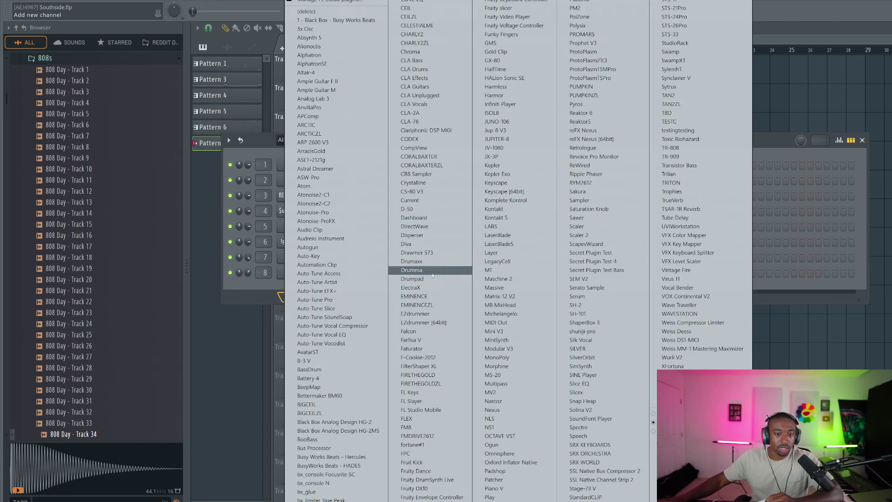
{"action": "left_click", "coordinate": [426, 287]}
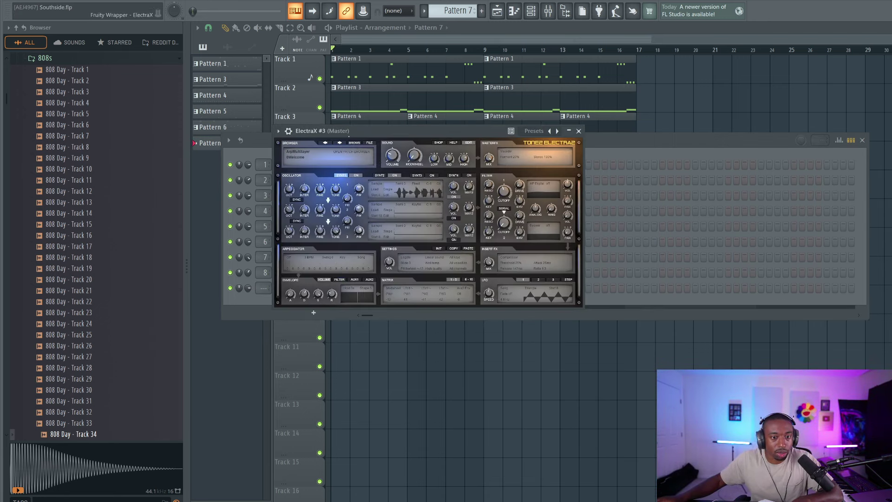
- Browse ElectraX #3's patches of the Bass type, try one from the start of the list, and leave the patch browser
{"action": "left_click", "coordinate": [354, 143]}
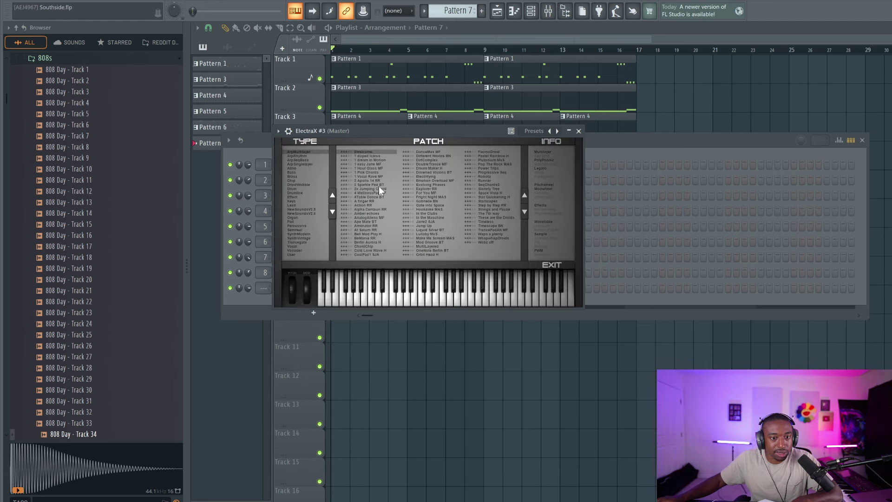
{"action": "left_click", "coordinate": [289, 169]}
{"action": "left_click", "coordinate": [300, 173]}
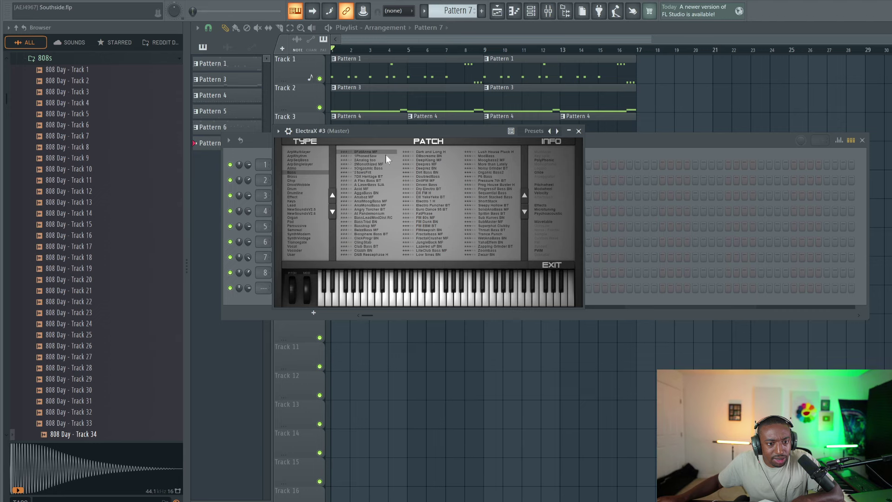
{"action": "left_click", "coordinate": [386, 155]}
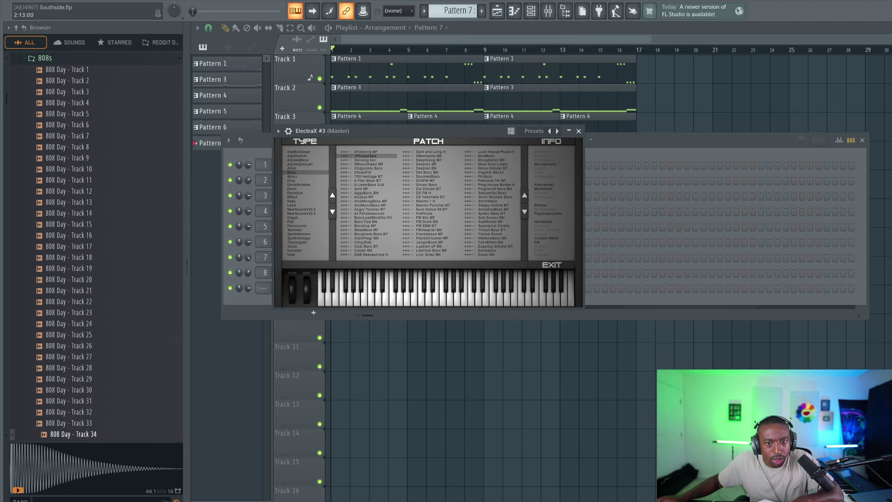
{"action": "left_click", "coordinate": [579, 131]}
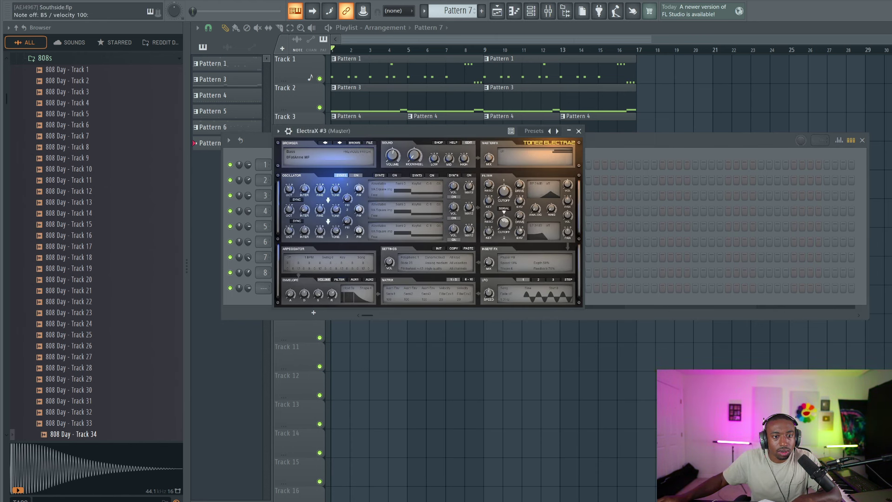
- Step ElectraX #3 forward through the following bass patches to pick one, and route the channel to mixer track 9
{"action": "left_click", "coordinate": [340, 142]}
{"action": "left_click", "coordinate": [340, 142]}
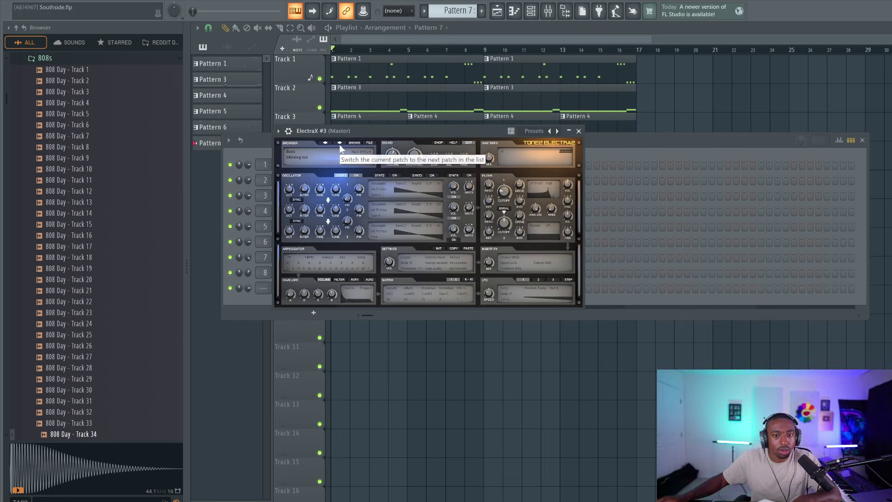
{"action": "left_click", "coordinate": [338, 143]}
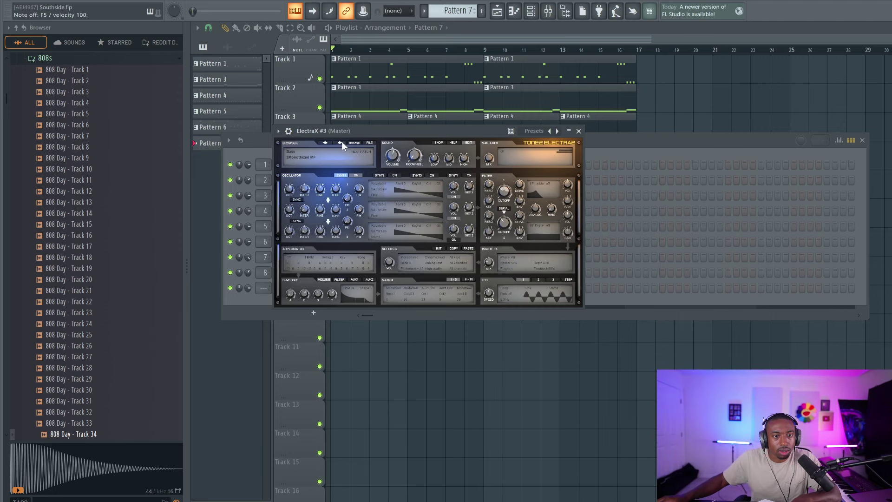
{"action": "left_click", "coordinate": [579, 131]}
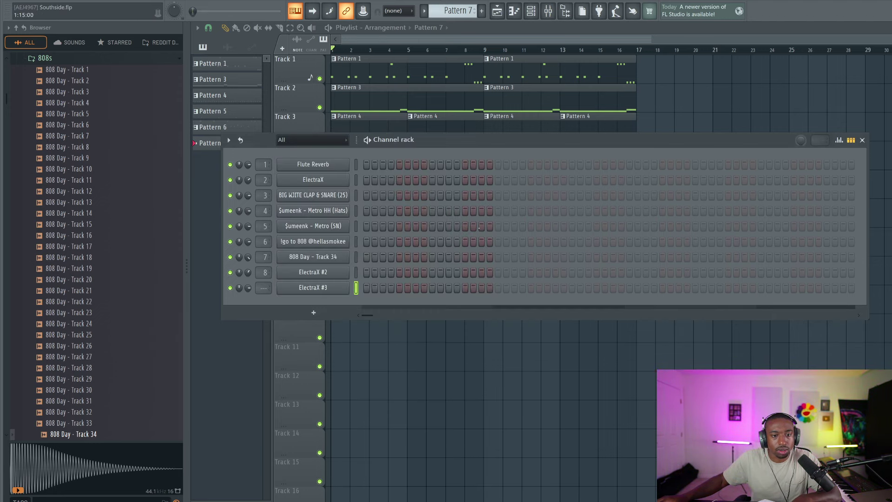
{"action": "key", "text": "ctrl+l"}
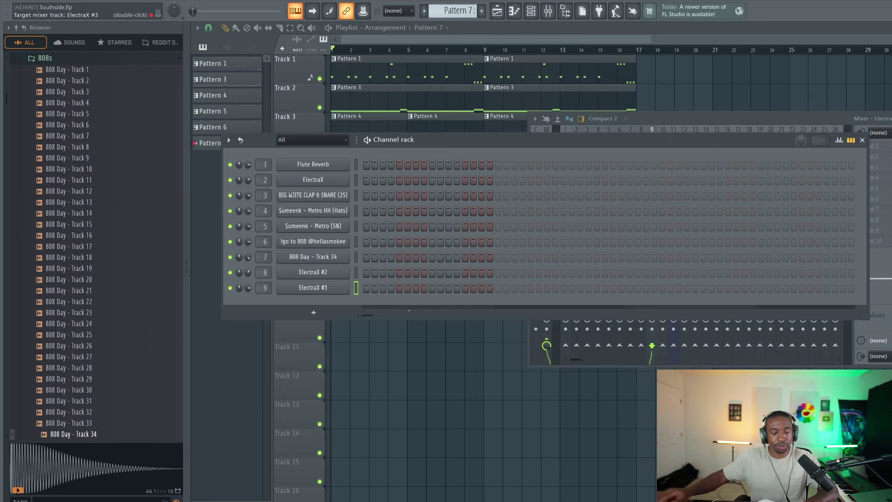
{"action": "key", "text": "F12"}
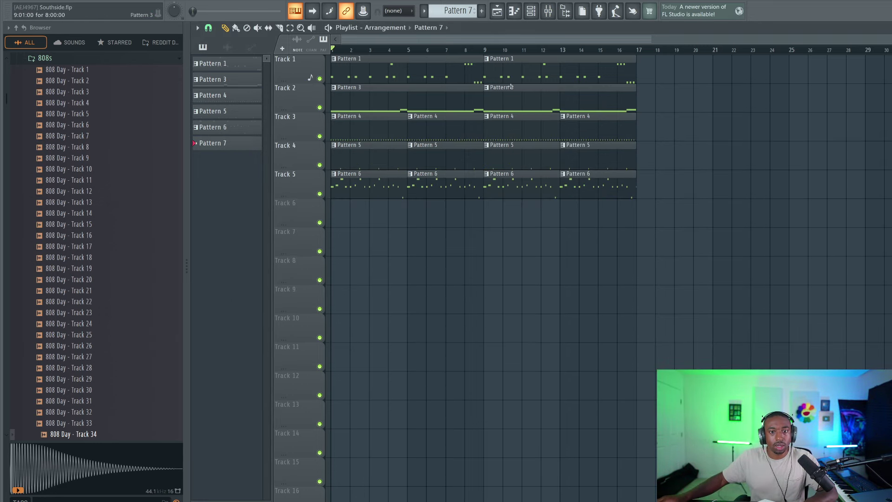
- Delete the Pattern 1 clip at bar 9 and play the arrangement from there
{"action": "right_click", "coordinate": [524, 78]}
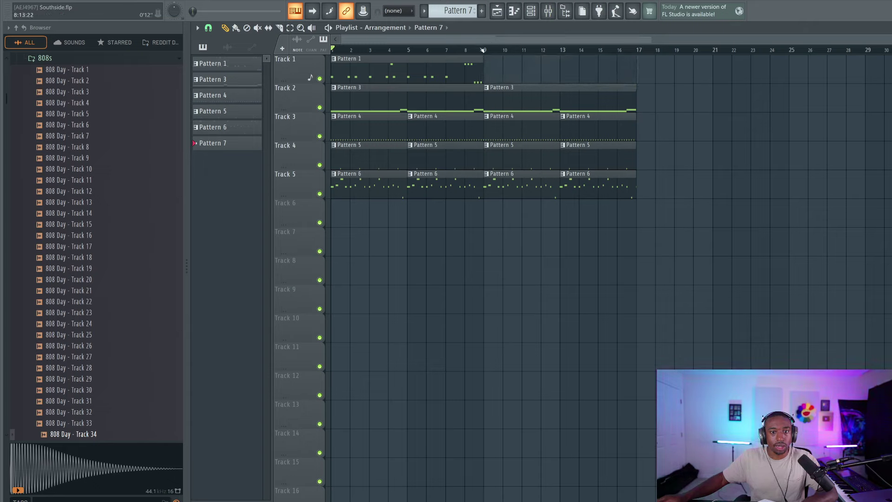
{"action": "left_click", "coordinate": [484, 50]}
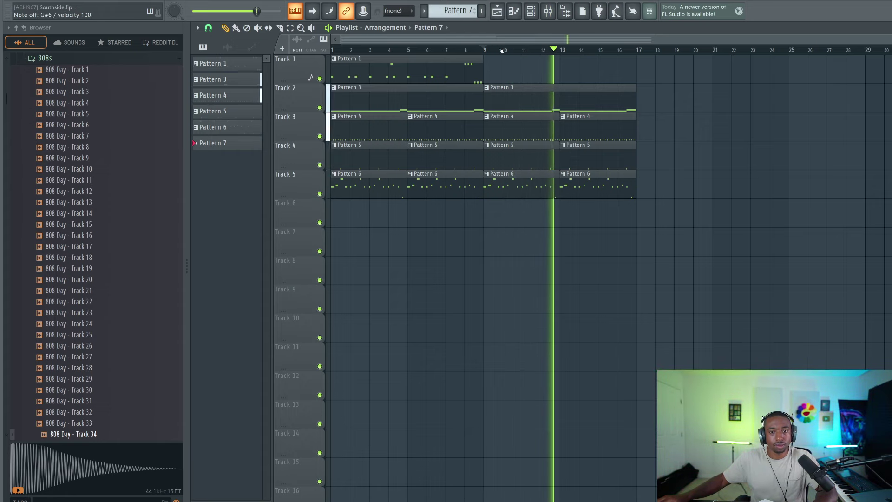
{"action": "key", "text": "space"}
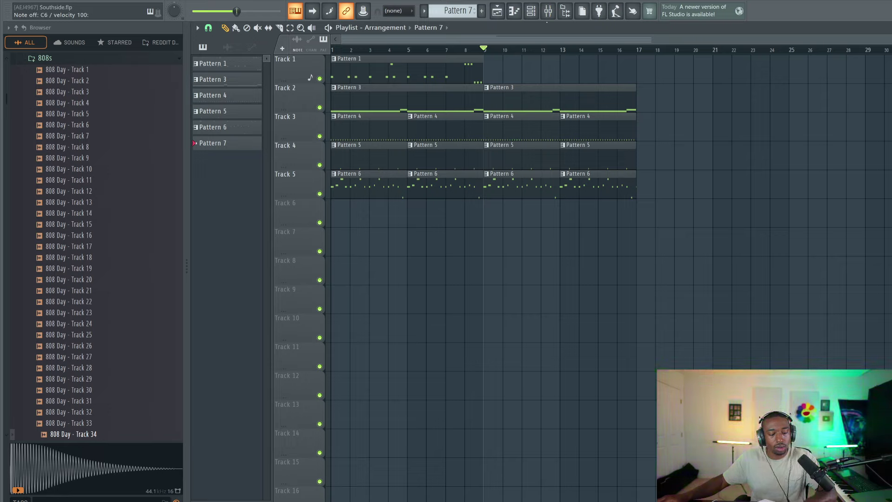
- Set the typing keyboard's octave to 4
{"action": "right_click", "coordinate": [300, 10]}
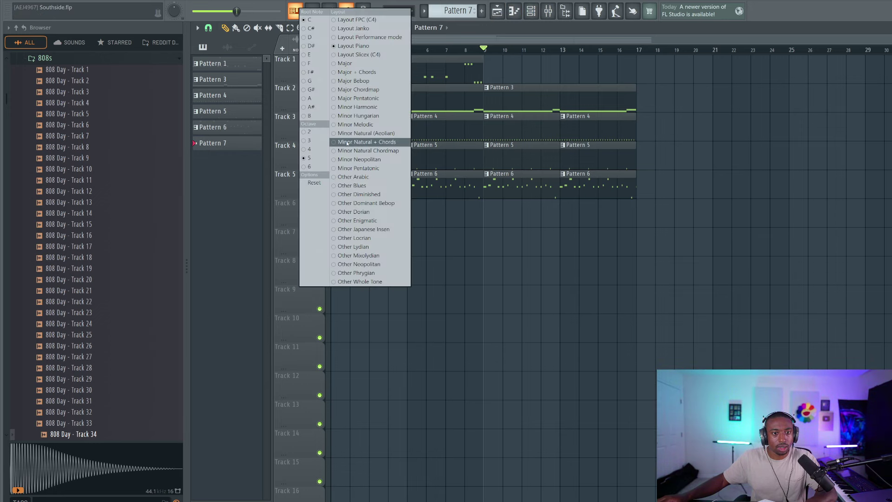
{"action": "left_click", "coordinate": [310, 140]}
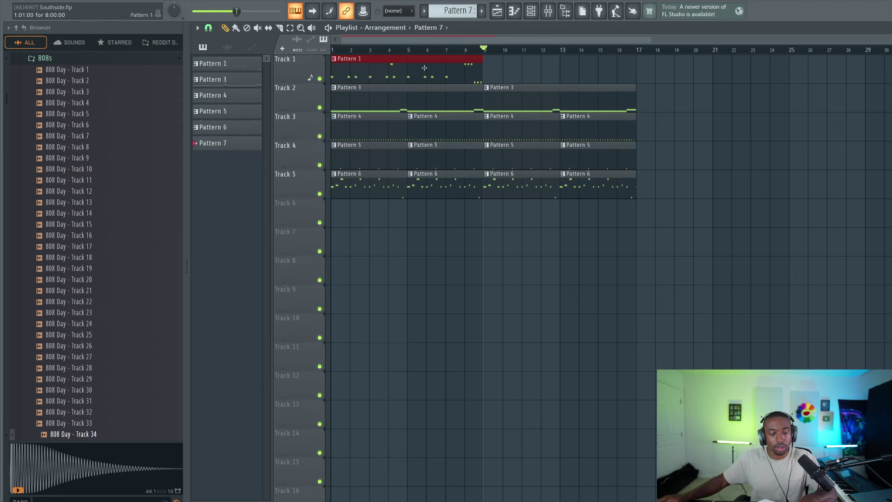
- Duplicate the Pattern 1 clip to bar 9 and the whole arrangement to bar 17, removing the Pattern 1 copies from bar 17 onward
{"action": "key", "text": "ctrl+b"}
{"action": "key", "text": "ctrl+a"}
{"action": "key", "text": "ctrl+b"}
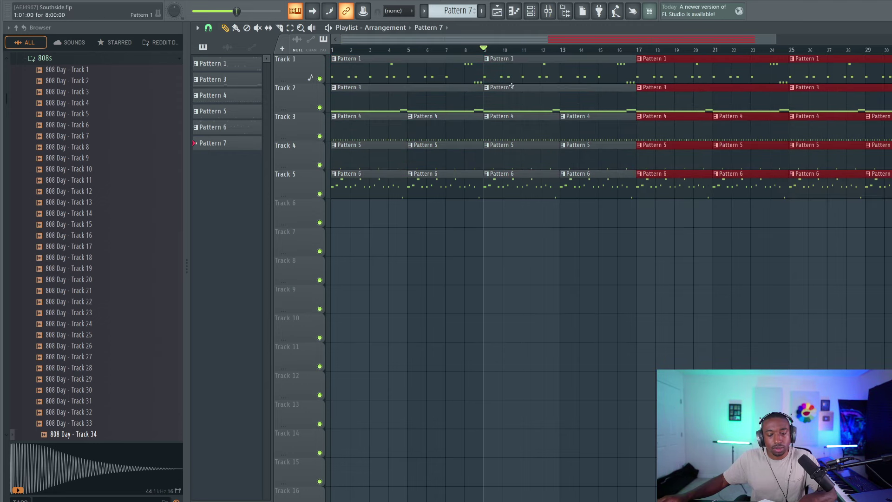
{"action": "right_click", "coordinate": [643, 58]}
{"action": "right_click", "coordinate": [800, 58]}
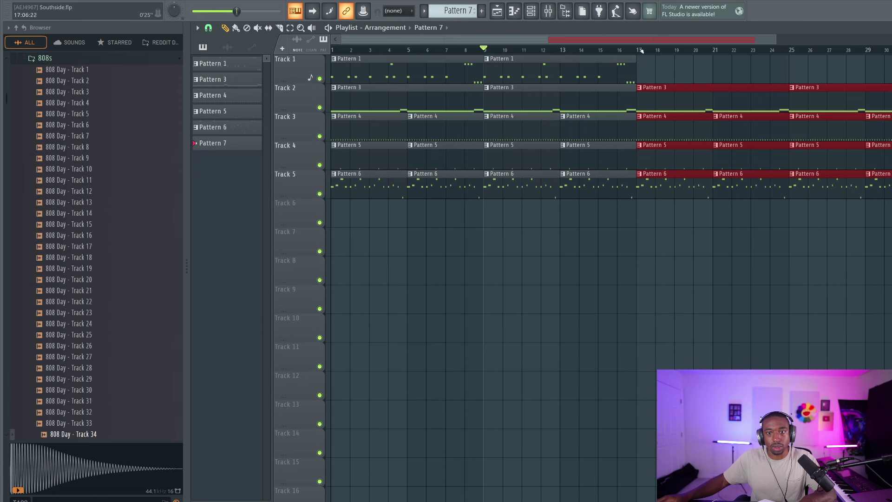
- Record an ElectraX #3 bass line into Pattern 7 from bar 17, with its clip on Track 6
{"action": "left_click", "coordinate": [532, 12]}
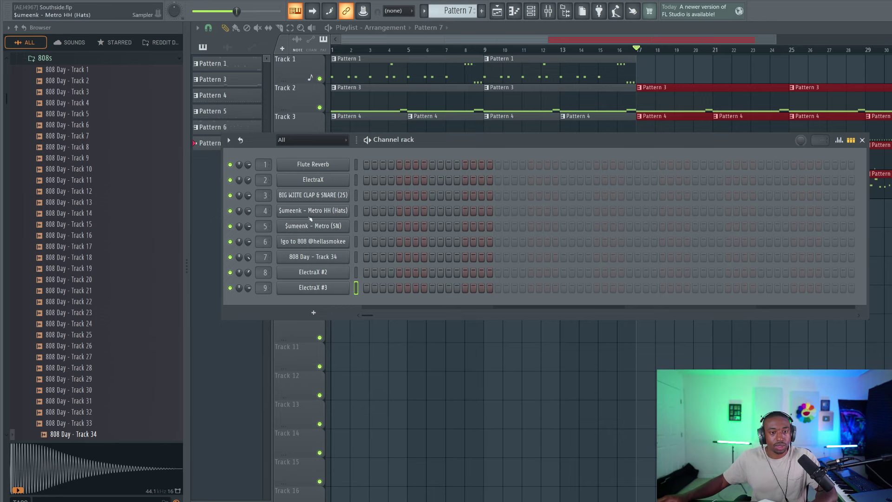
{"action": "key", "text": "F6"}
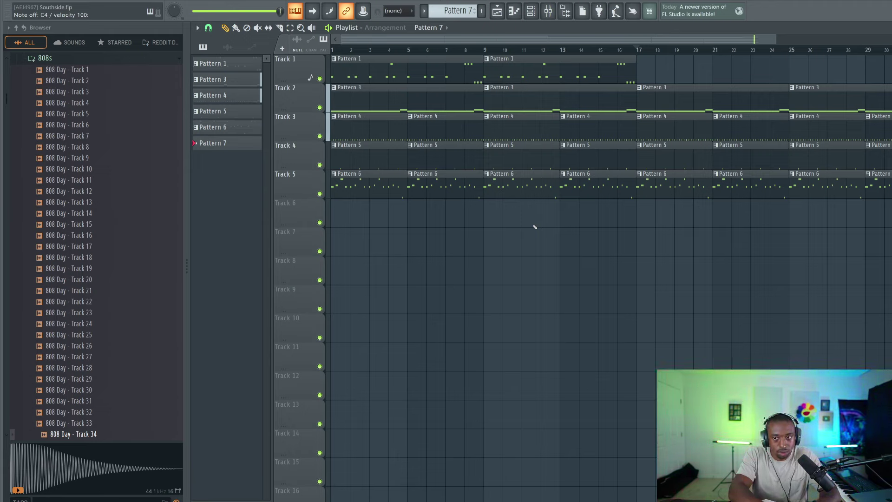
{"action": "key", "text": "space"}
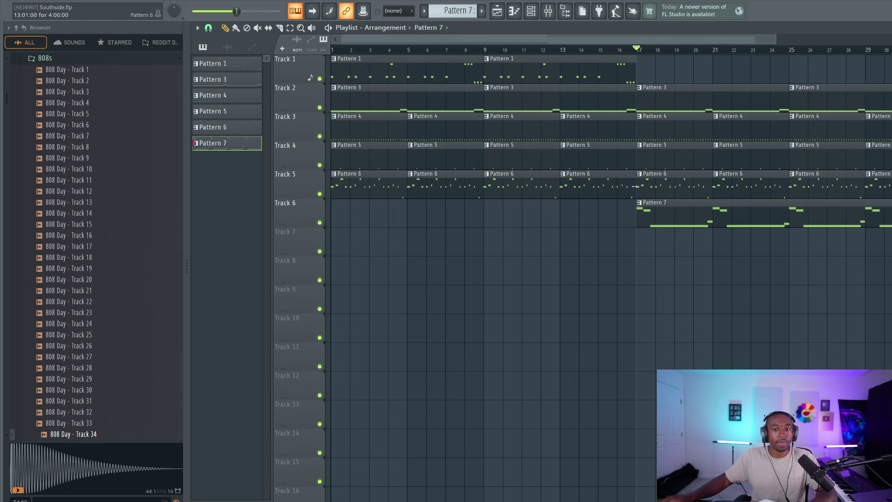
- Quantize the start times of Pattern 7's ElectraX #3 notes with the Default template and play the result
{"action": "double_click", "coordinate": [658, 215]}
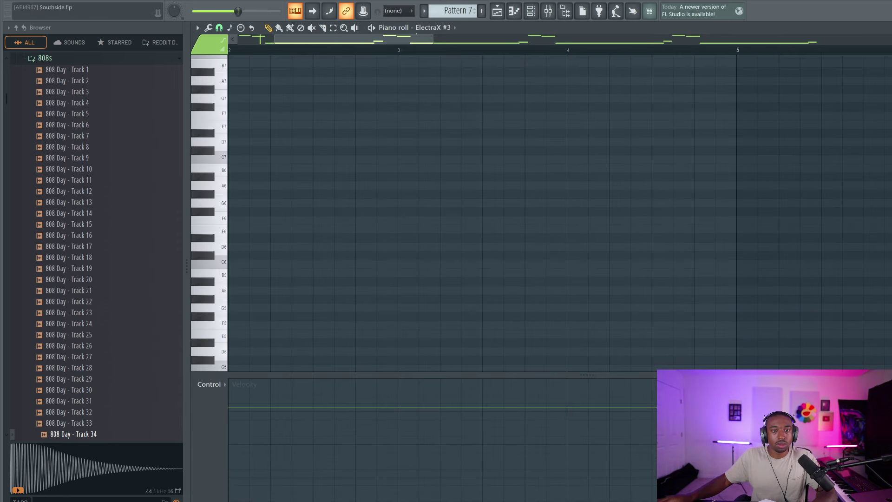
{"action": "scroll", "coordinate": [409, 223], "scroll_direction": "up", "scroll_amount": 10}
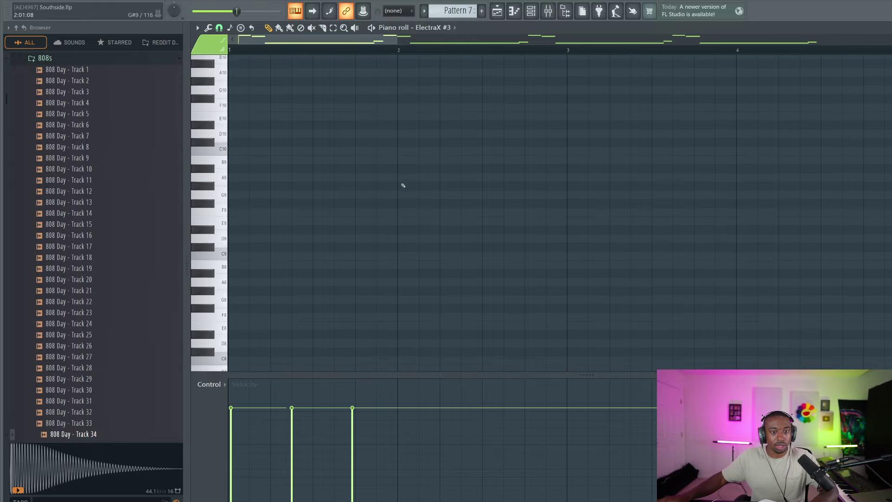
{"action": "scroll", "coordinate": [403, 185], "scroll_direction": "down", "scroll_amount": 15}
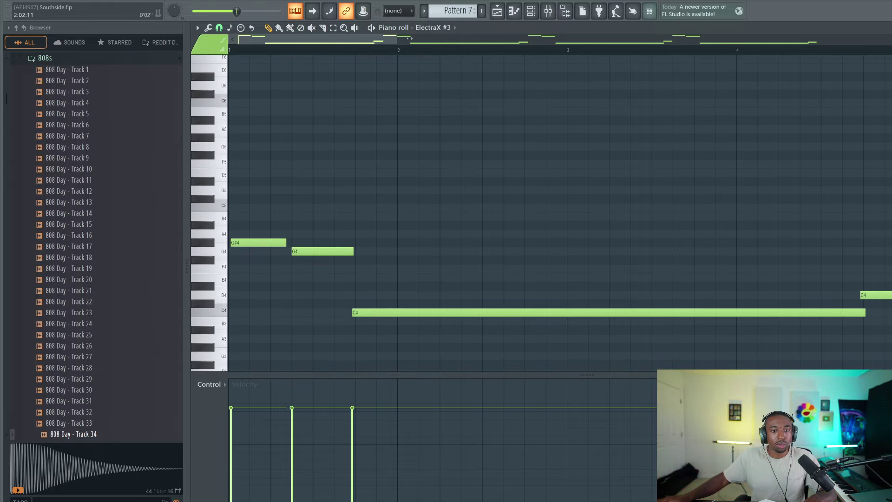
{"action": "scroll", "coordinate": [409, 50], "scroll_direction": "down", "scroll_amount": 2}
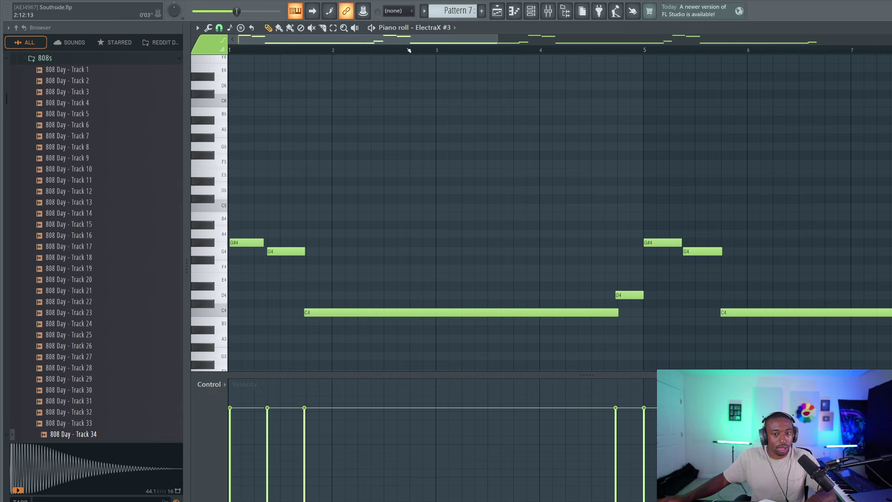
{"action": "key", "text": "ctrl+q"}
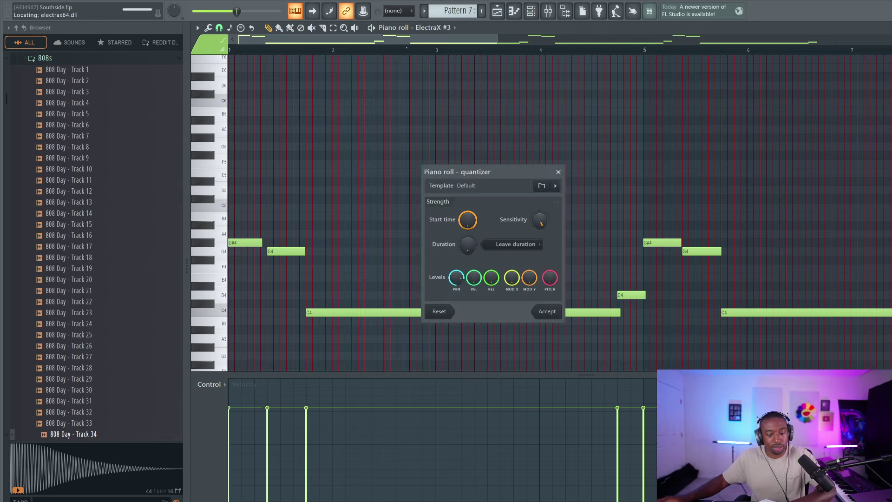
{"action": "key", "text": "Return"}
{"action": "key", "text": "space"}
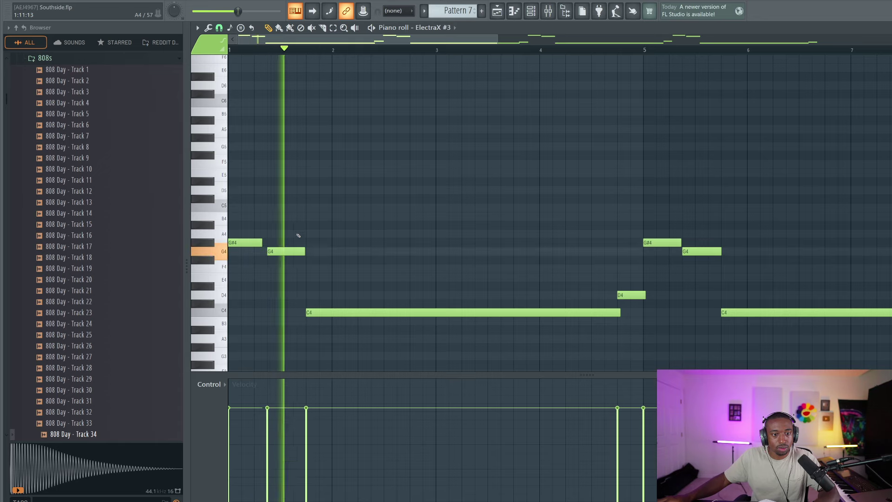
- Lower the D4 note at the end of Pattern 7's bar 4 to C#4, listen to the line and return to the playlist
{"action": "left_click", "coordinate": [628, 295], "text": "ctrl"}
{"action": "key", "text": "shift+Down"}
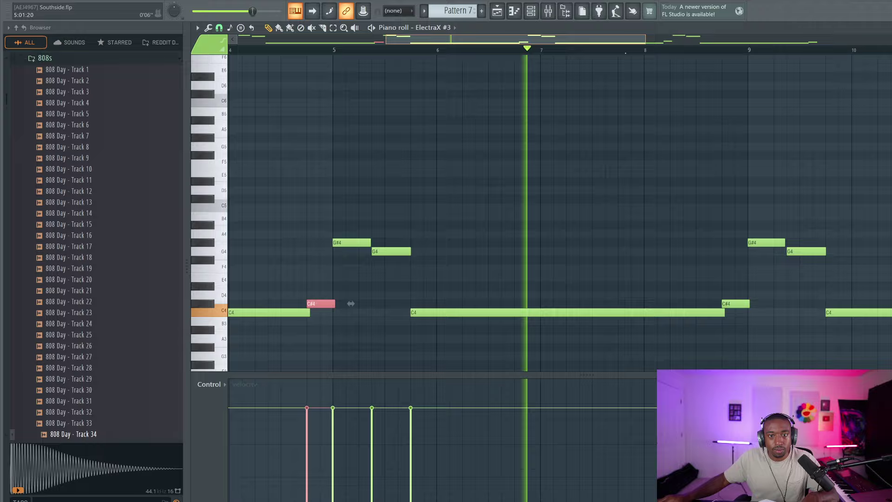
{"action": "key", "text": "ctrl+d"}
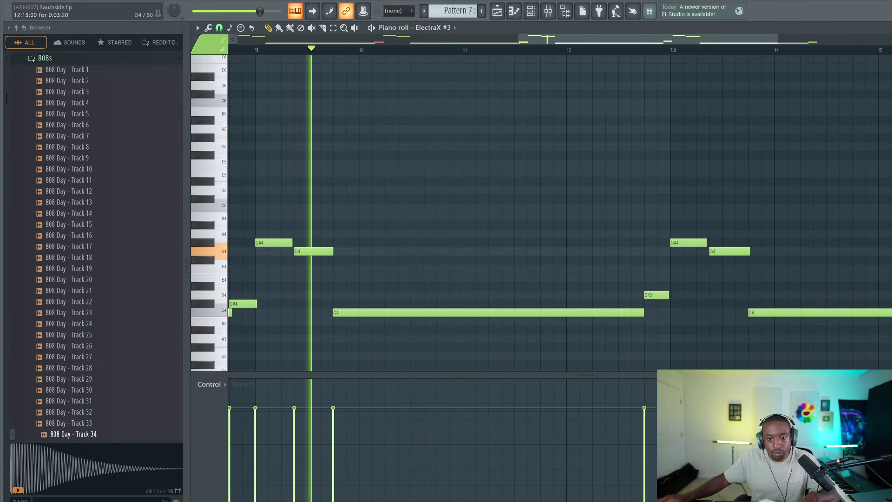
{"action": "scroll", "coordinate": [657, 56], "scroll_direction": "down", "scroll_amount": 2}
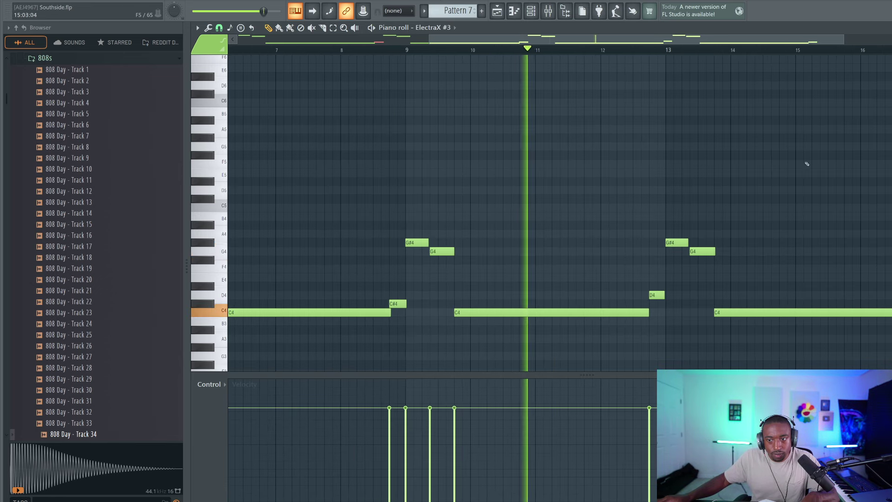
{"action": "key", "text": "Escape"}
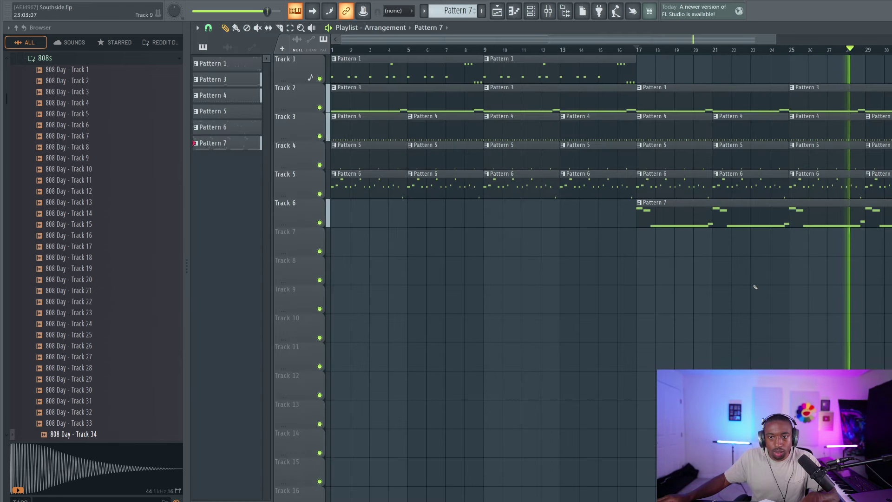
{"action": "key", "text": "space"}
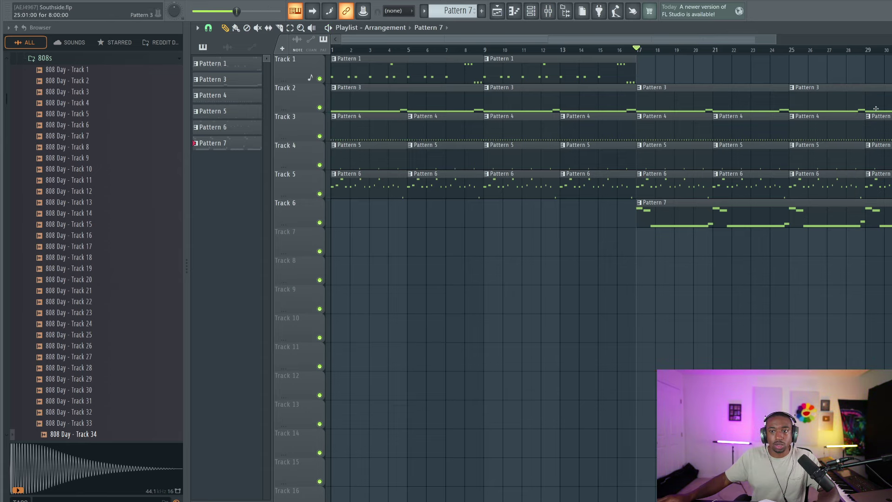
- Make the Pattern 4 hi-hat clip at bar 29 on Track 3 unique and check its steps in the channel rack
{"action": "left_click", "coordinate": [869, 116]}
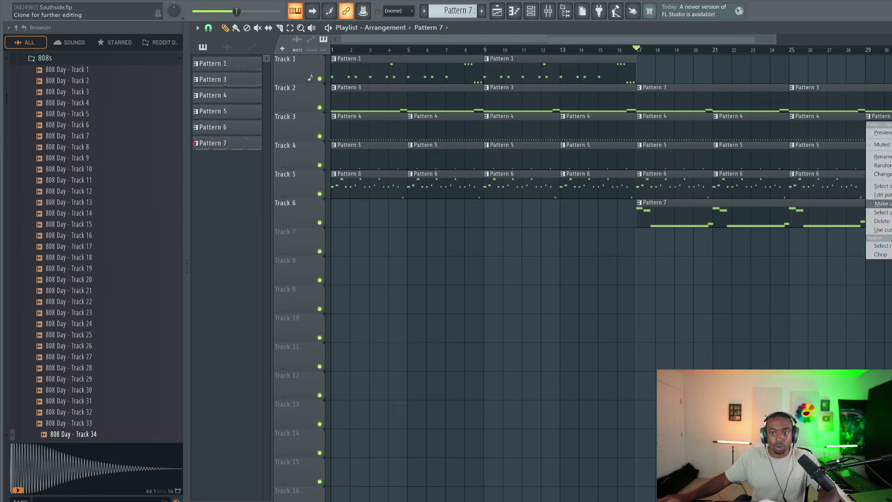
{"action": "left_click", "coordinate": [881, 203]}
{"action": "left_click", "coordinate": [531, 11]}
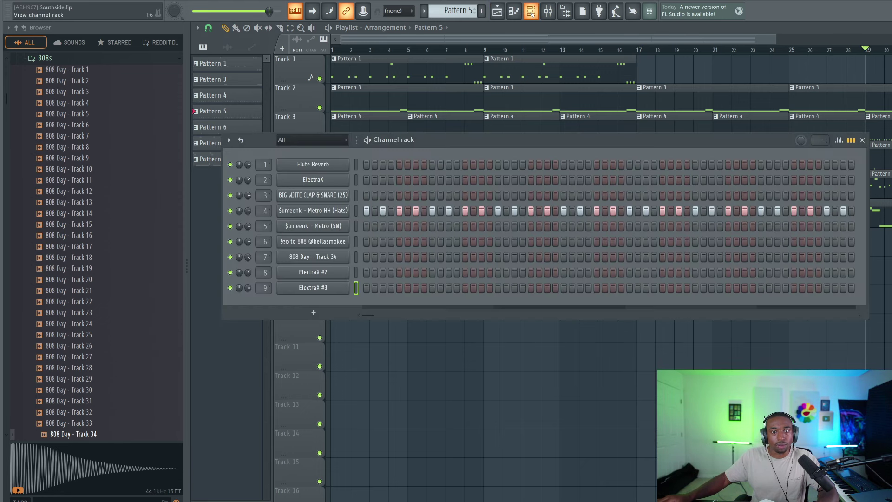
{"action": "key", "text": "F6"}
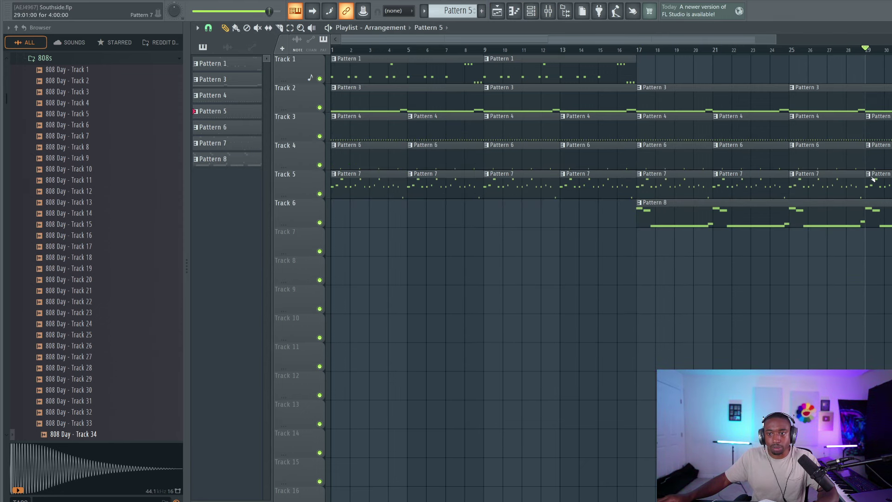
- Make the Pattern 6 clip at bar 29 on Track 4 unique and set a time selection starting at bar 29
{"action": "left_click", "coordinate": [868, 148]}
{"action": "left_click", "coordinate": [881, 232]}
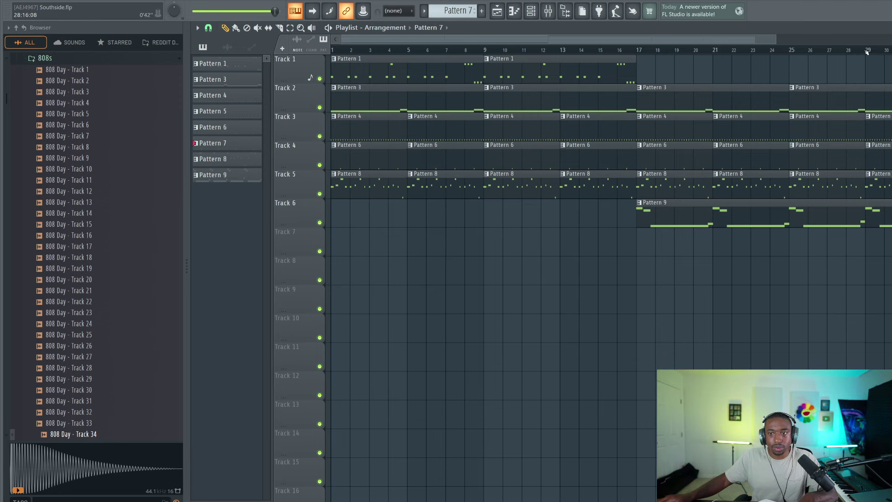
{"action": "left_click_drag", "start_coordinate": [867, 51], "coordinate": [891, 51]}
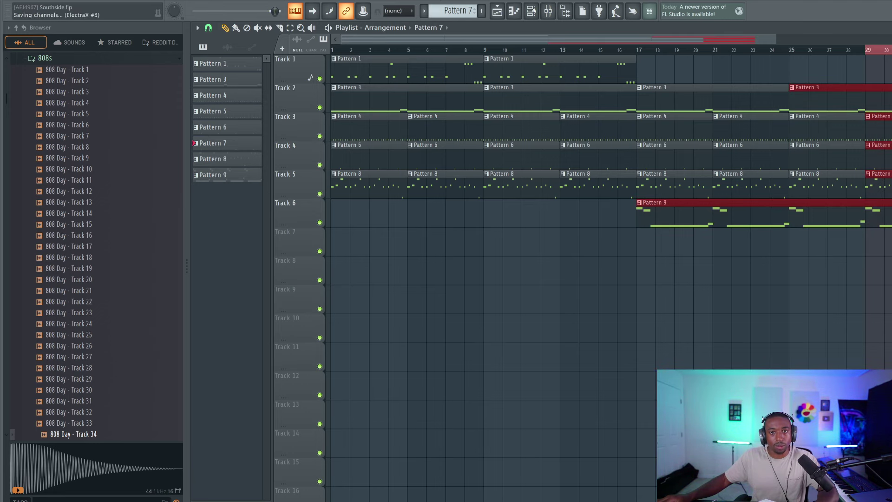
- Change the typing keyboard's octave and record $umeenk - Metro (SN) snare hits near the end of the unique Pattern 7 clip
{"action": "left_click", "coordinate": [531, 11]}
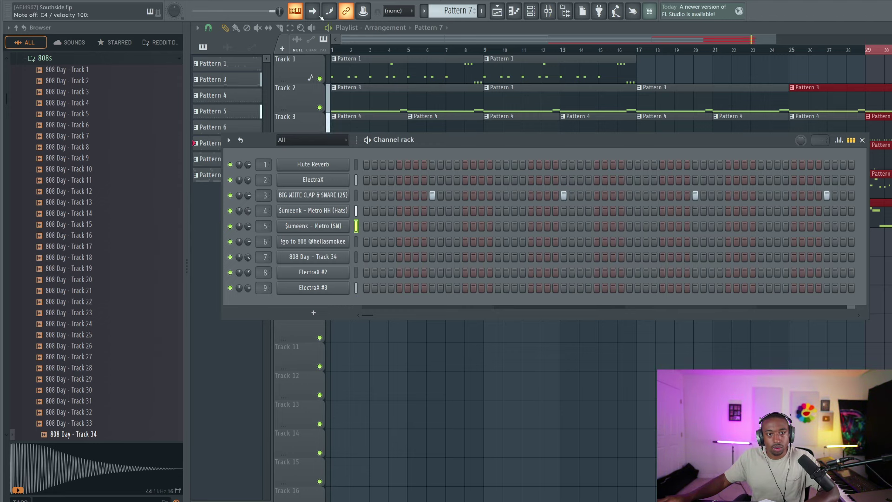
{"action": "left_click", "coordinate": [295, 10]}
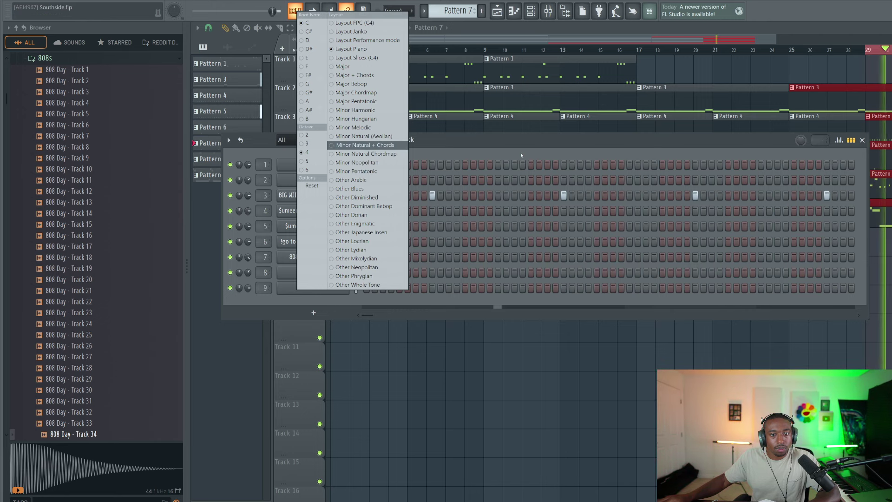
{"action": "left_click", "coordinate": [325, 144]}
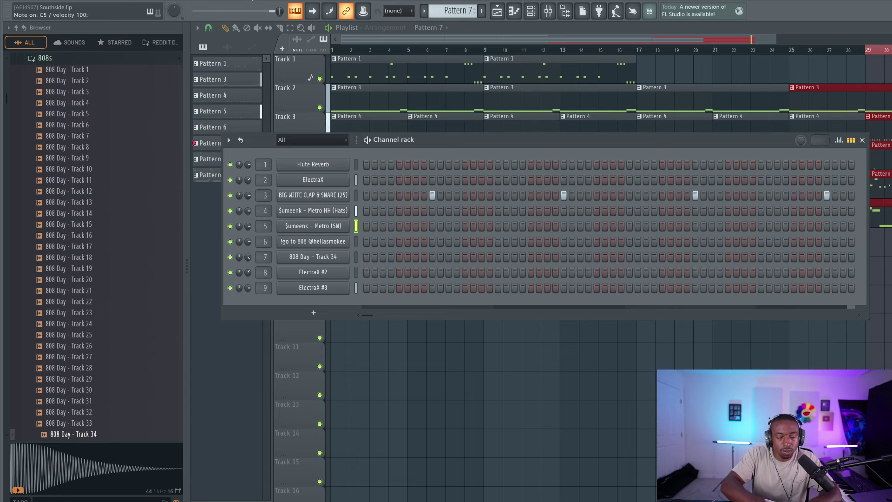
{"action": "key", "text": "space"}
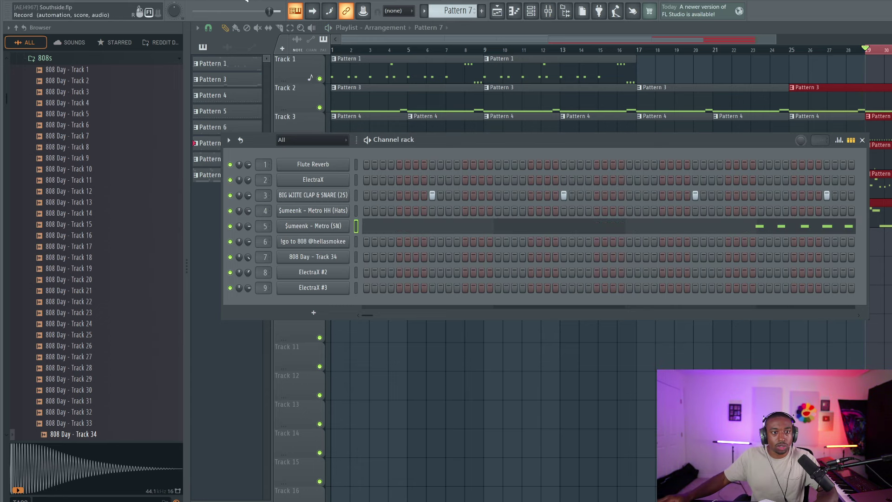
- Align the recorded $umeenk - Metro (SN) hits in bar 4 to a 1/3 beat grid and play them back
{"action": "left_click", "coordinate": [643, 229]}
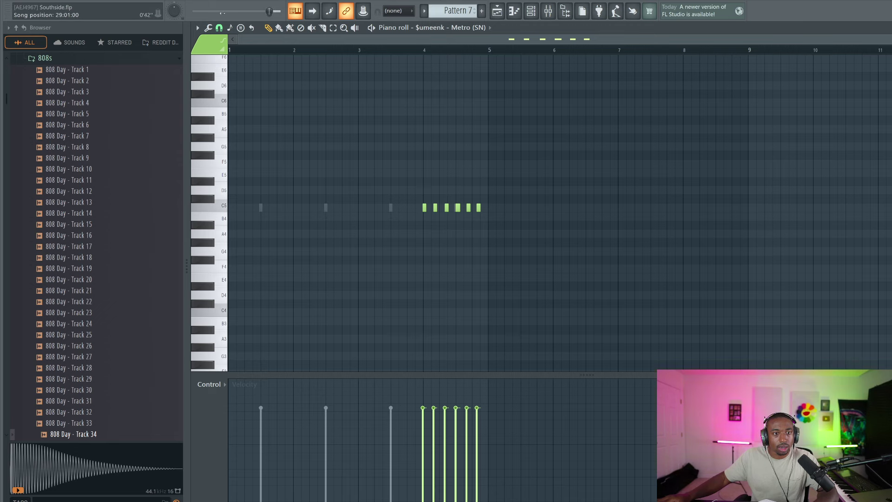
{"action": "left_click", "coordinate": [219, 27]}
{"action": "left_click", "coordinate": [232, 142]}
{"action": "left_click_drag", "start_coordinate": [538, 187], "coordinate": [393, 235]}
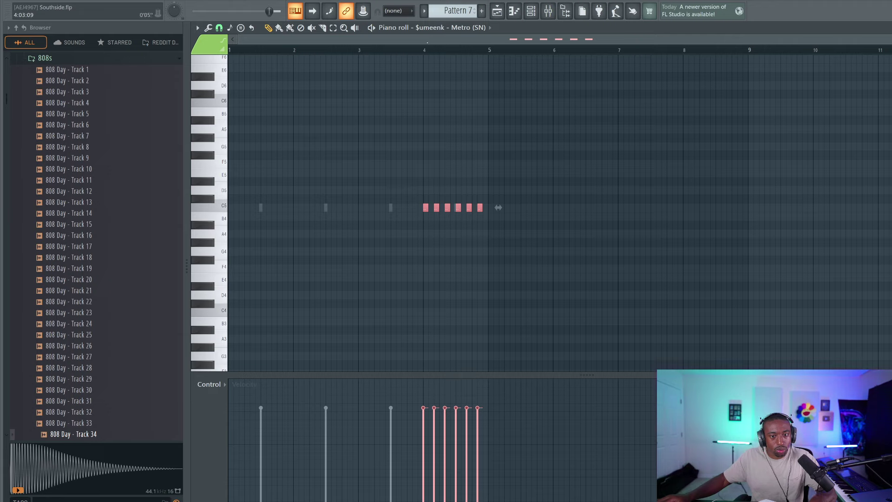
{"action": "left_click", "coordinate": [426, 50]}
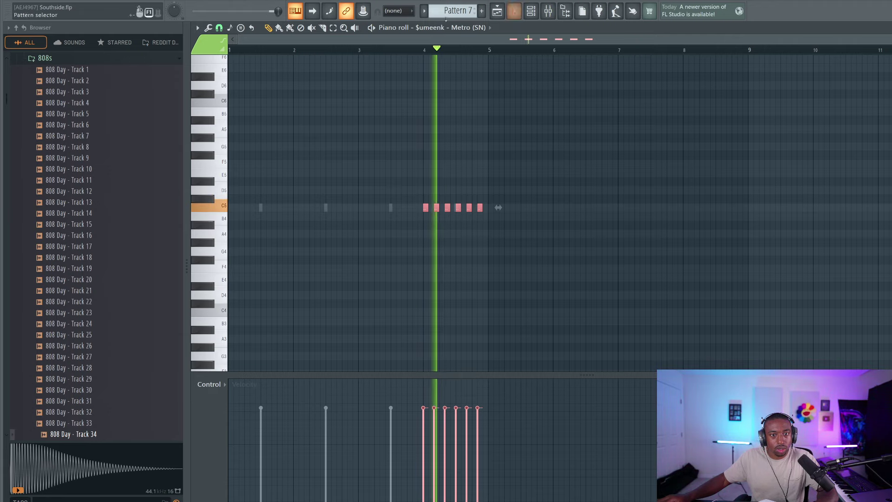
{"action": "left_click", "coordinate": [221, 28]}
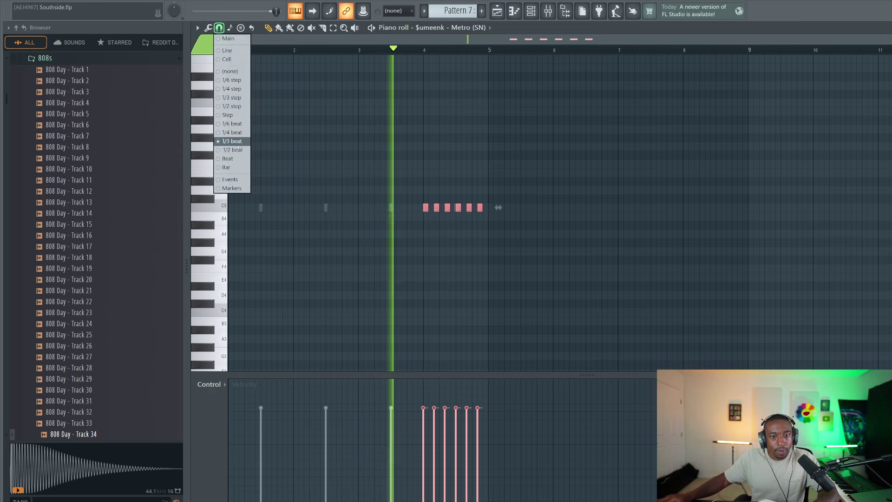
{"action": "left_click", "coordinate": [333, 139]}
- Switch the control lane to note repeat, add a repeat to the first snare hit of bar 4 and audition it
{"action": "left_click", "coordinate": [225, 387]}
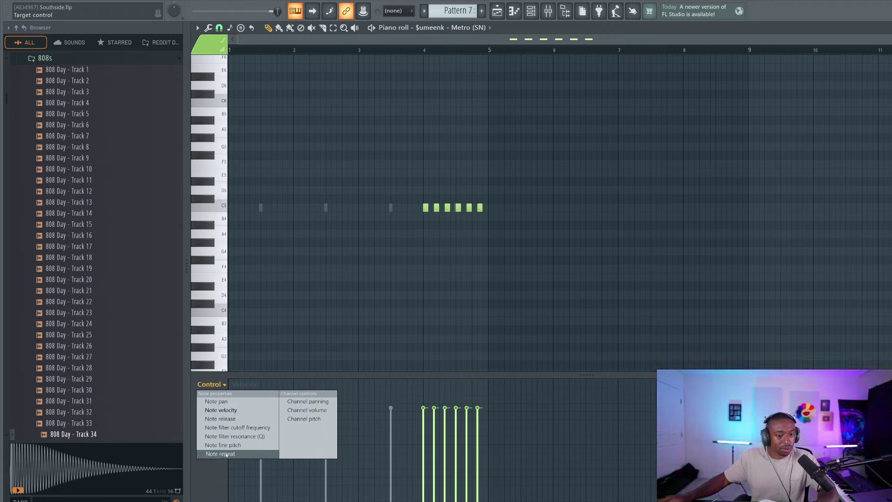
{"action": "left_click", "coordinate": [227, 454]}
{"action": "mouse_move", "coordinate": [595, 375]}
{"action": "left_mouse_down"}
{"action": "mouse_move", "coordinate": [586, 465]}
{"action": "mouse_move", "coordinate": [578, 379]}
{"action": "left_mouse_up"}
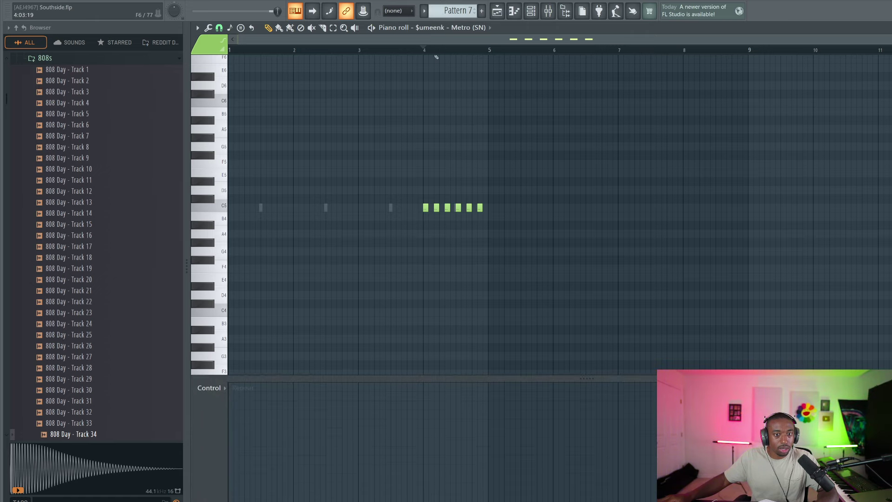
{"action": "scroll", "coordinate": [436, 57], "scroll_direction": "up", "scroll_amount": 3}
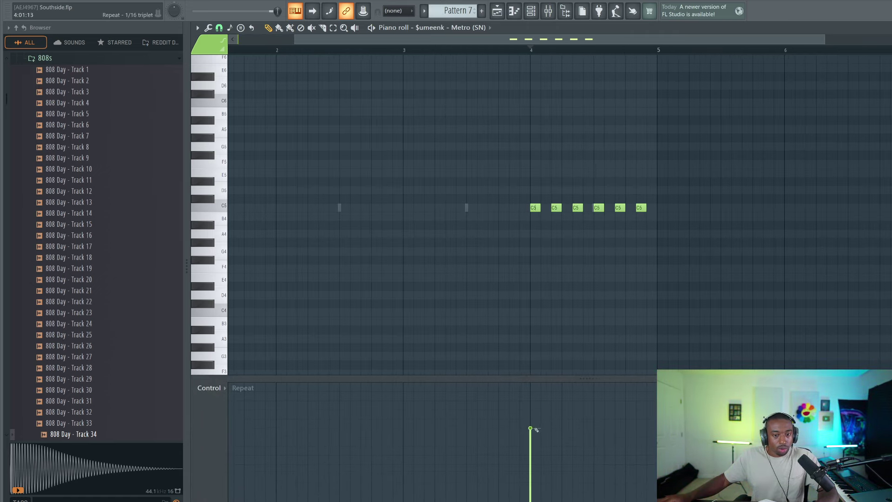
{"action": "left_click", "coordinate": [486, 50]}
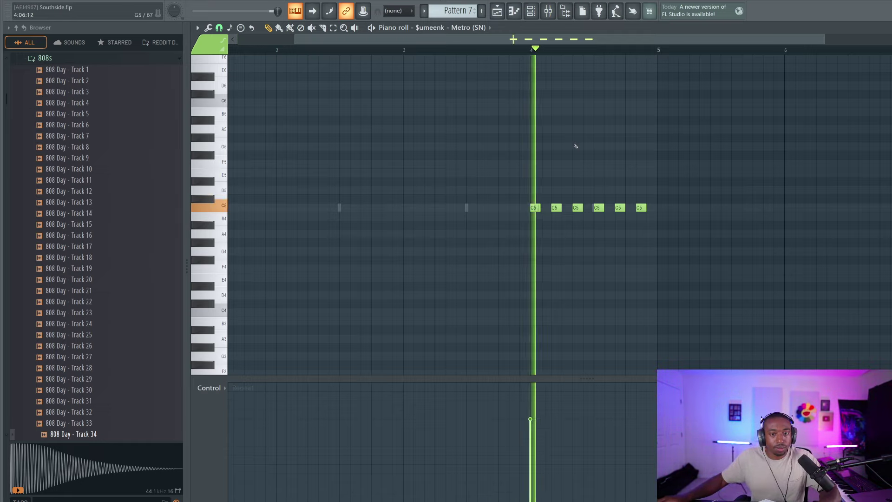
{"action": "key", "text": "space"}
{"action": "key", "text": "space"}
- Listen to the arrangement with the new snare fill before bar 33 and check the patterns in the channel rack
{"action": "left_click", "coordinate": [603, 385]}
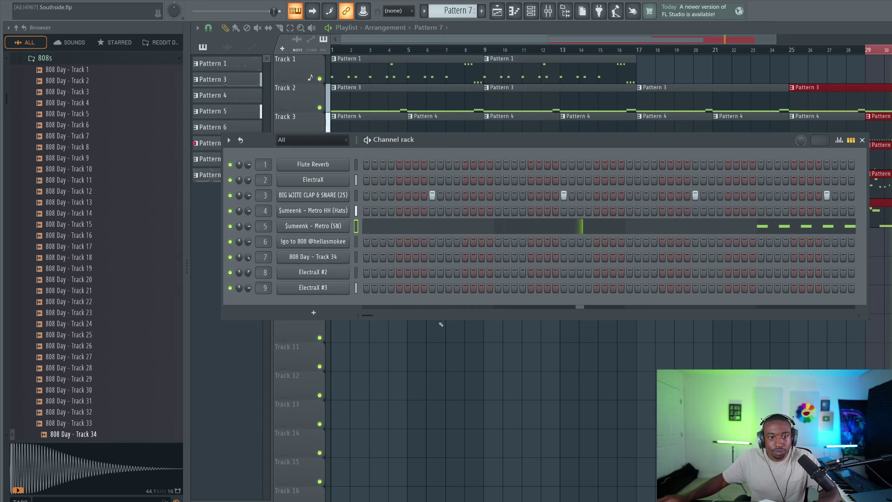
{"action": "key", "text": "F6"}
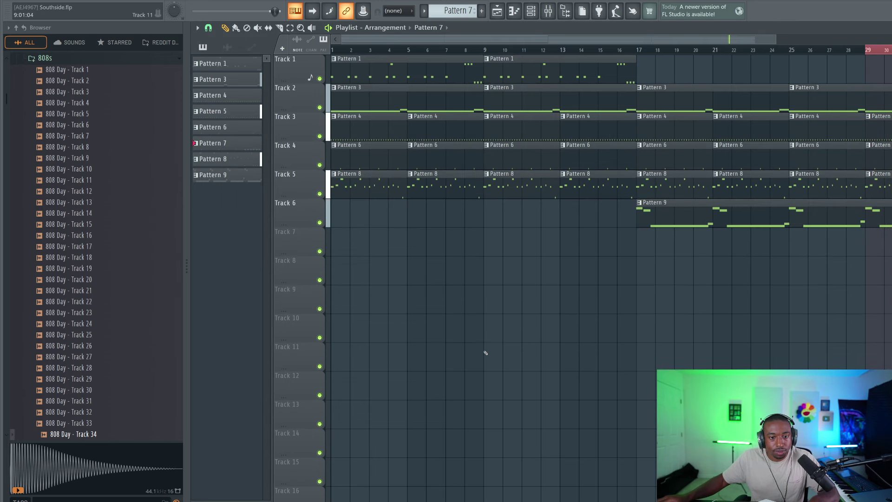
{"action": "key", "text": "F6"}
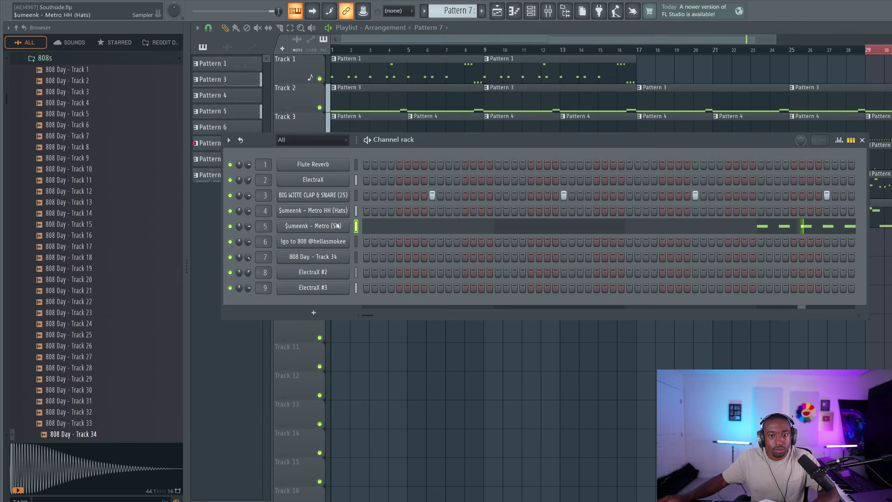
{"action": "key", "text": "F6"}
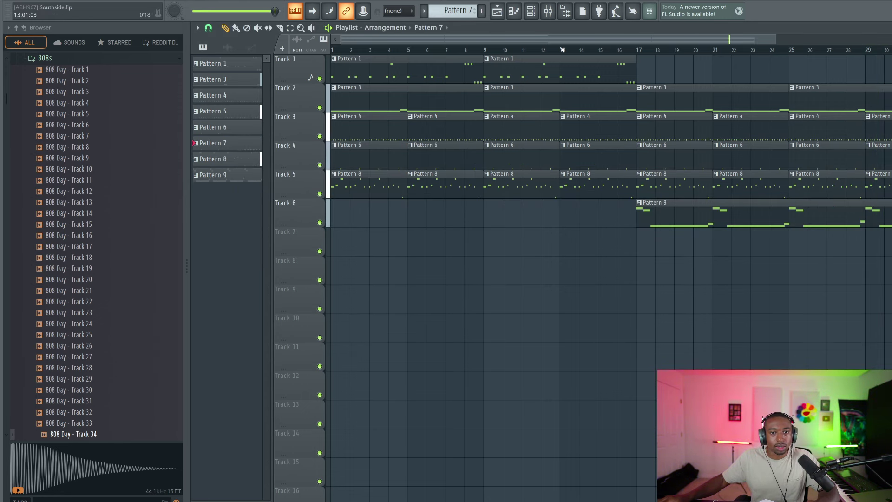
{"action": "scroll", "coordinate": [564, 46], "scroll_direction": "down", "scroll_amount": 4}
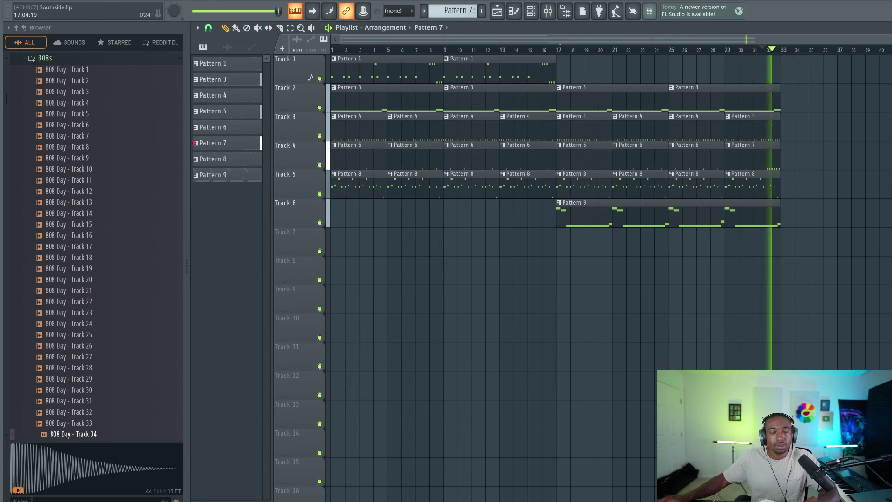
{"action": "left_click", "coordinate": [531, 11]}
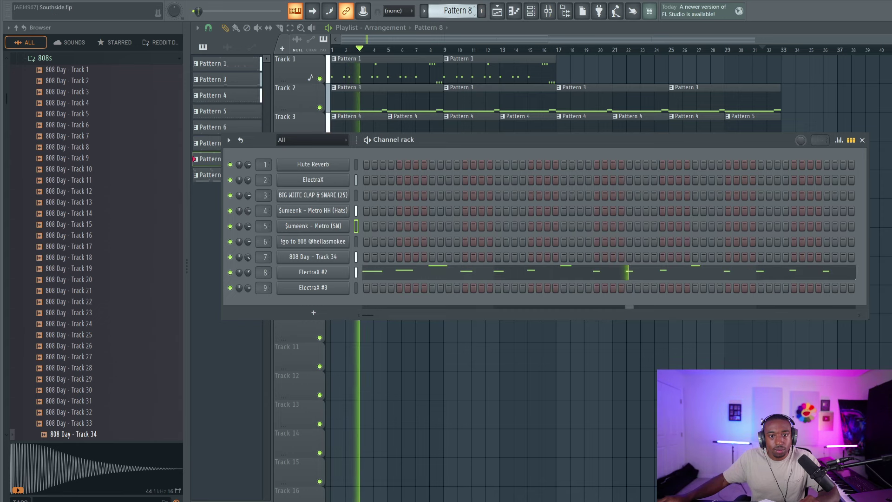
{"action": "key", "text": "KP_Add"}
{"action": "key", "text": "F6"}
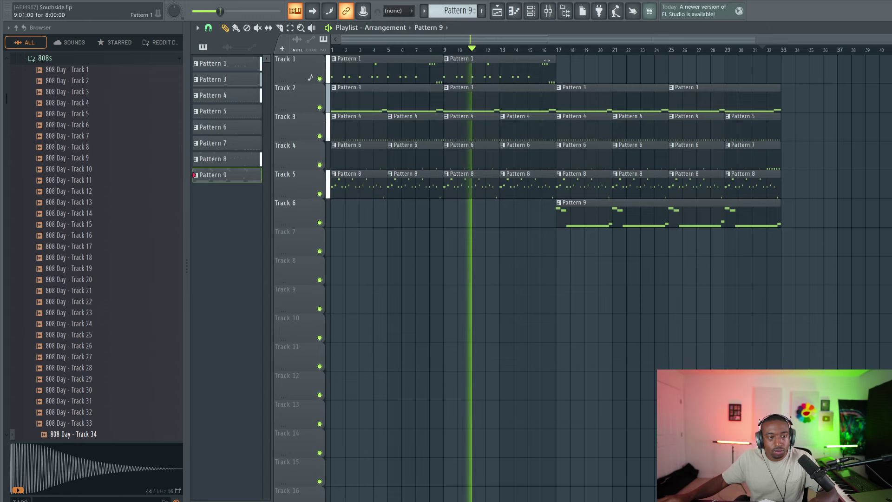
- Hide the browser and inspect the 808 Day - Track 34 channel's sample, polyphony and cut group settings during playback
{"action": "left_click", "coordinate": [563, 15]}
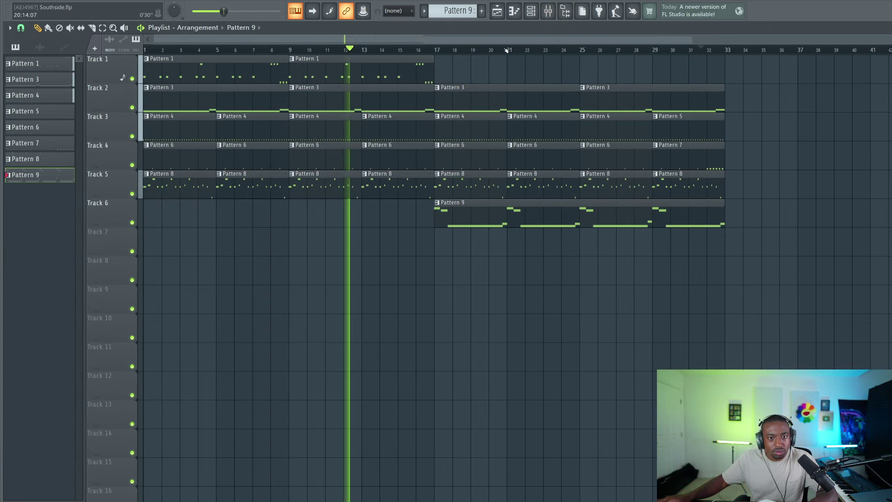
{"action": "left_click", "coordinate": [533, 12]}
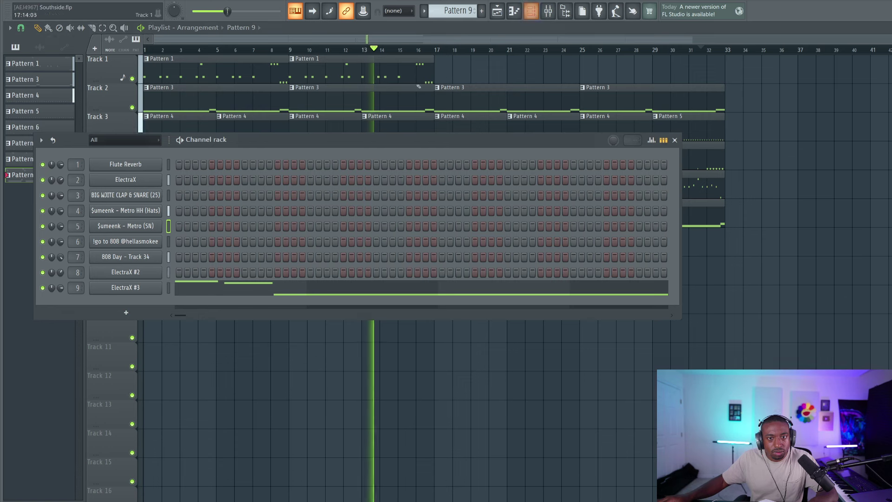
{"action": "left_click", "coordinate": [133, 278]}
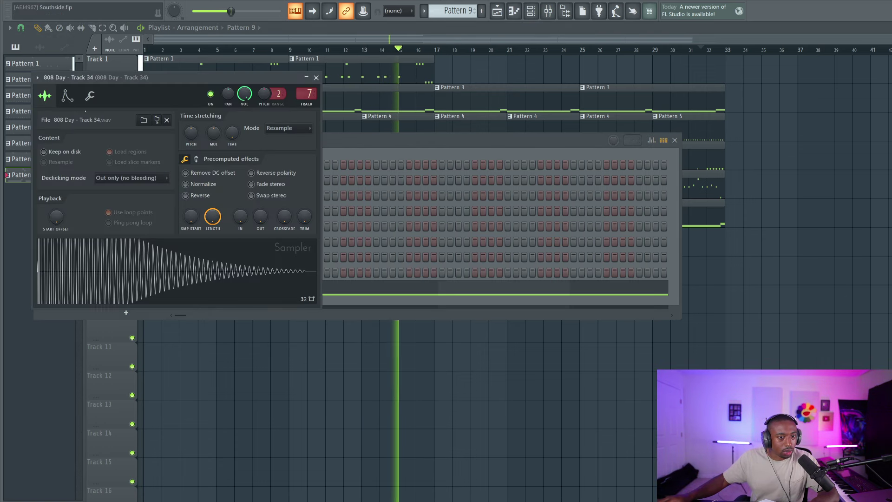
{"action": "left_click", "coordinate": [90, 95]}
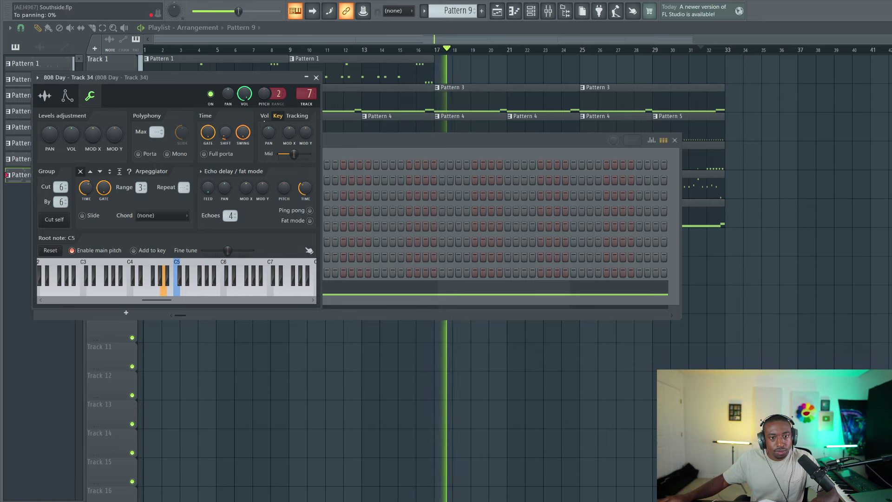
{"action": "left_click", "coordinate": [449, 102]}
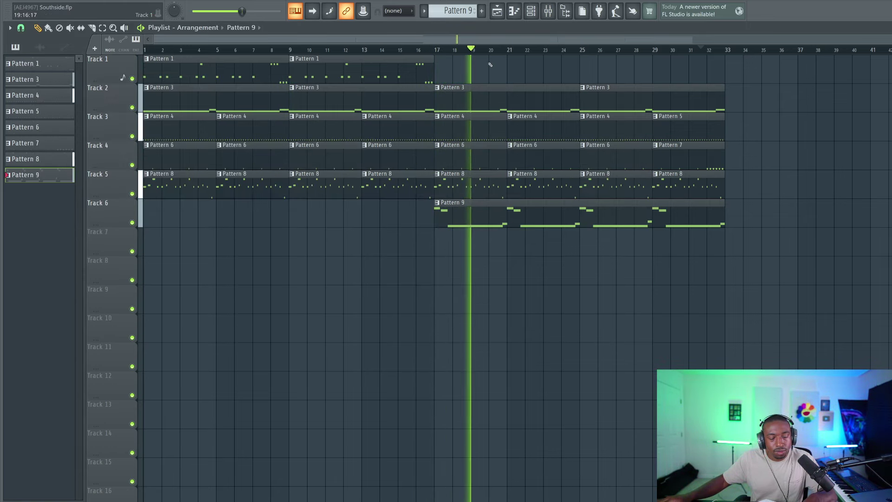
- Duplicate the clips from bars 1–16 on Tracks 1 to 5 to bar 33, and repeat that block at bar 49
{"action": "left_click_drag", "start_coordinate": [414, 223], "coordinate": [741, 63]}
{"action": "scroll", "coordinate": [690, 53], "scroll_direction": "down", "scroll_amount": 2}
{"action": "scroll", "coordinate": [690, 53], "scroll_direction": "down", "scroll_amount": 1}
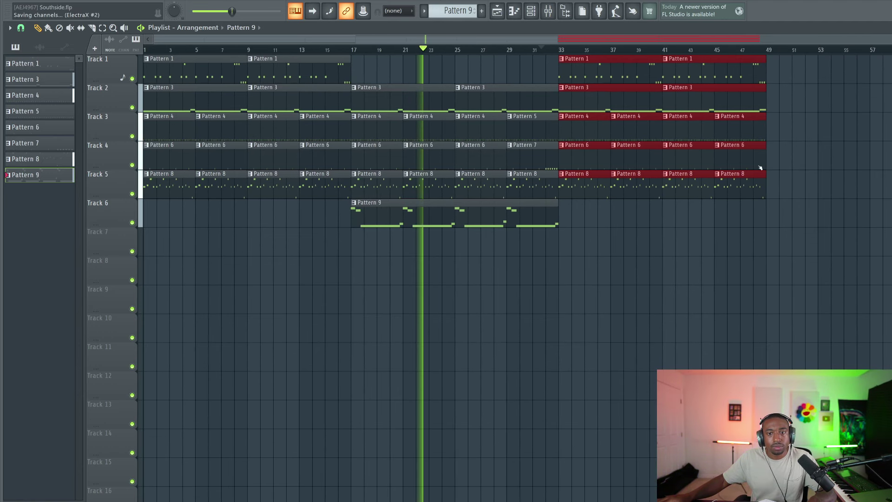
{"action": "left_click_drag", "start_coordinate": [788, 227], "coordinate": [574, 54]}
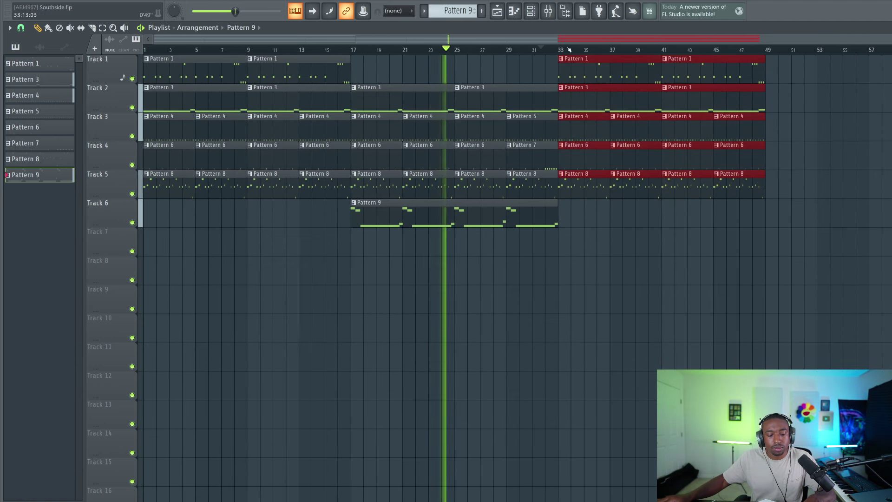
{"action": "key", "text": "ctrl+b"}
{"action": "left_click", "coordinate": [683, 204]}
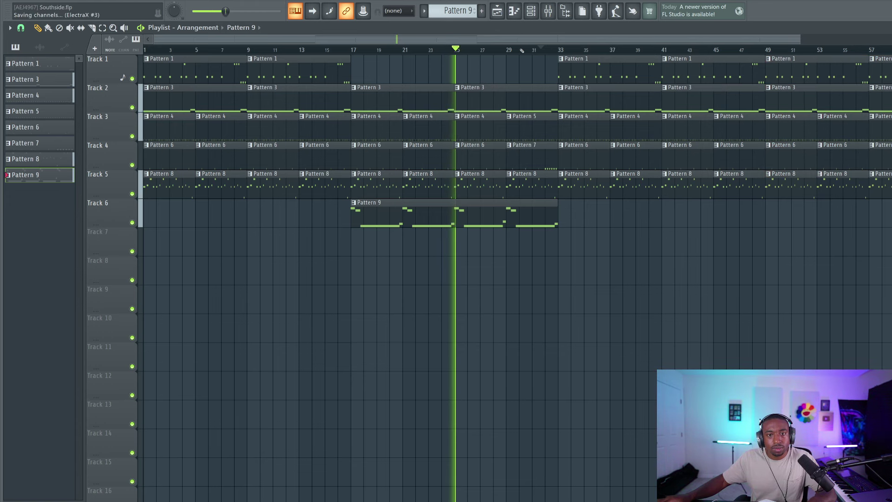
{"action": "scroll", "coordinate": [522, 51], "scroll_direction": "down", "scroll_amount": 1}
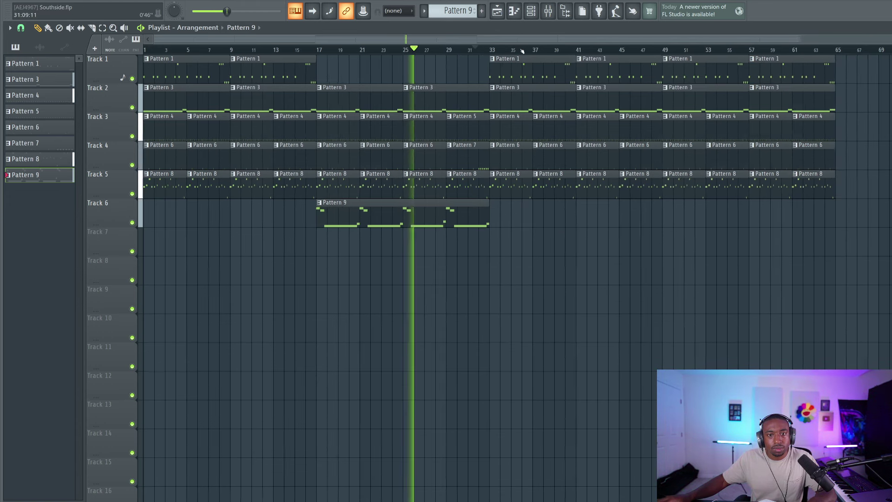
- Check the mixer levels during playback and set the $umeenk - Metro (SN) channel volume to 78%
{"action": "left_click", "coordinate": [549, 11]}
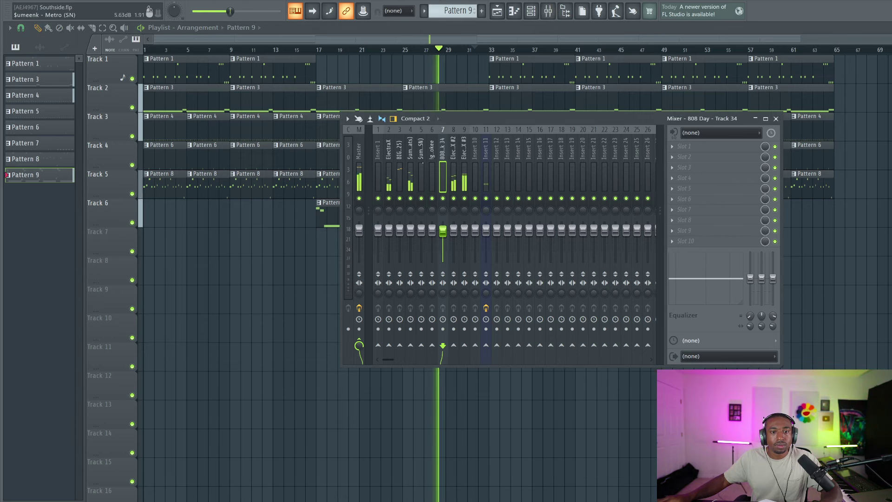
{"action": "key", "text": "F9"}
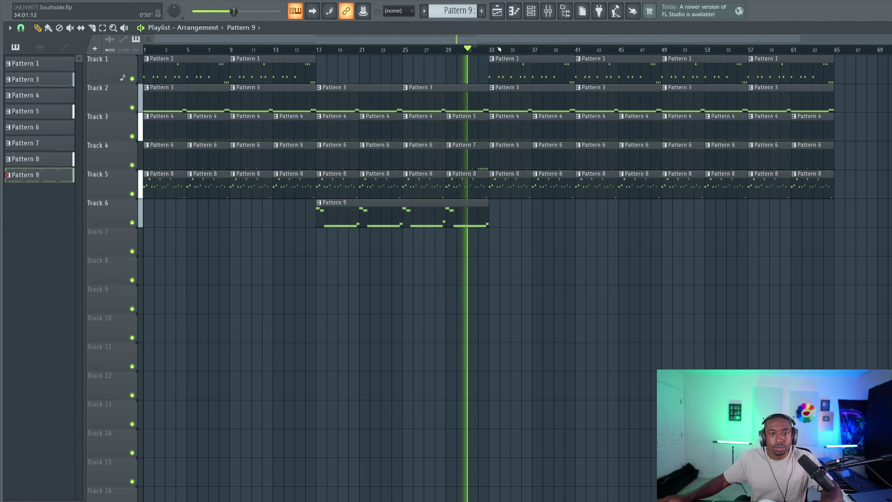
{"action": "scroll", "coordinate": [520, 48], "scroll_direction": "up", "scroll_amount": 4}
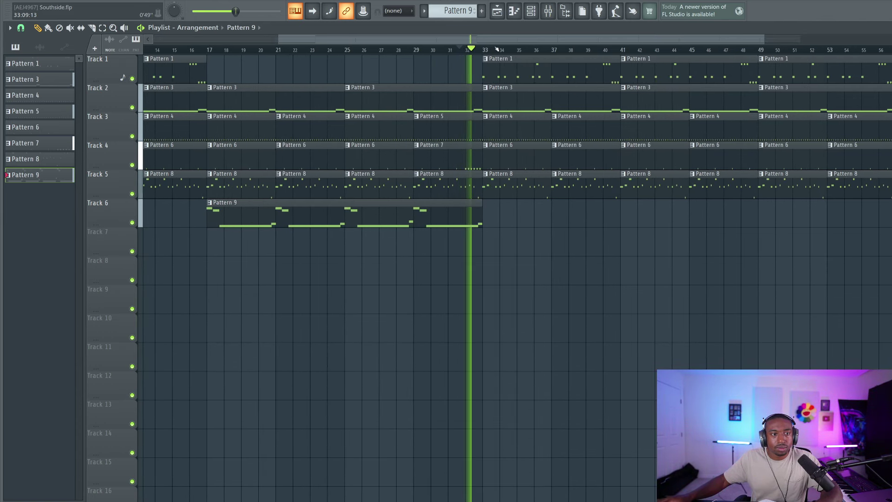
{"action": "left_click", "coordinate": [534, 16]}
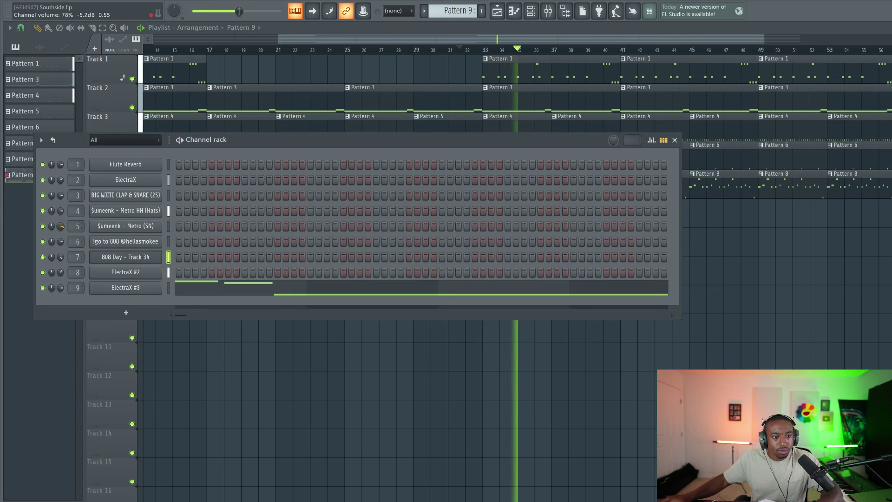
{"action": "left_click_drag", "start_coordinate": [60, 226], "coordinate": [60, 224]}
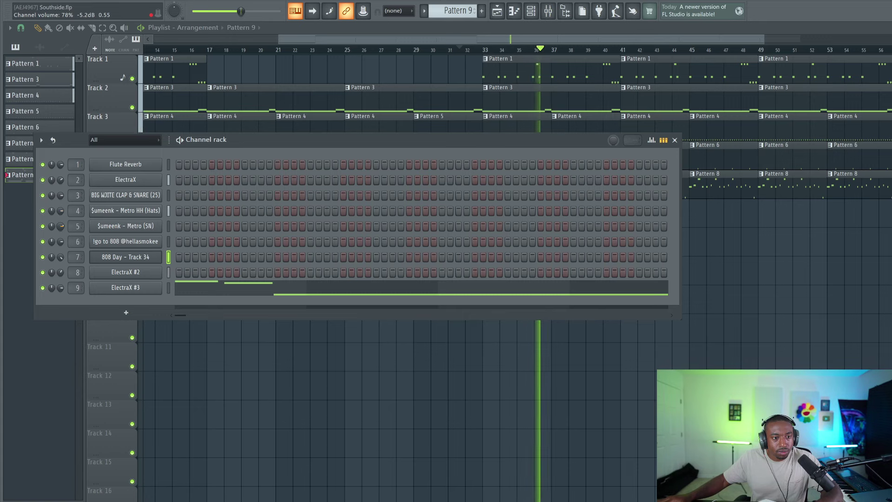
{"action": "key", "text": "F6"}
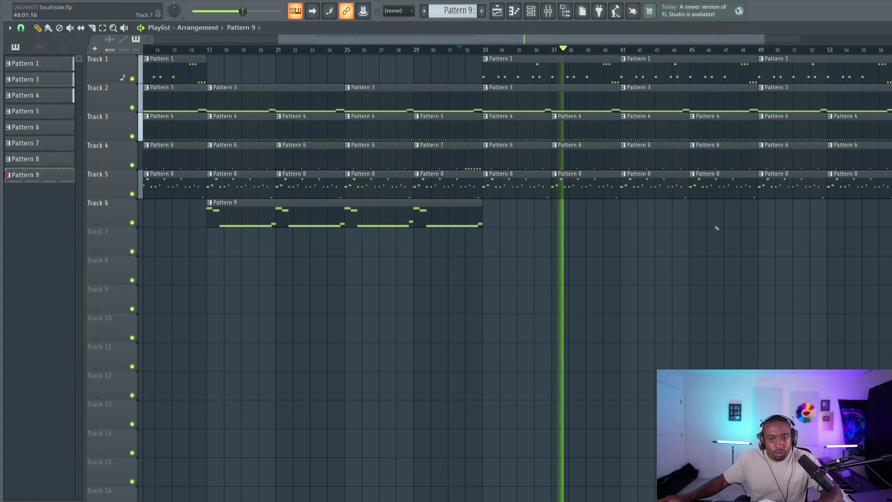
- Make the Pattern 1 clip at bar 33 on Track 1 unique and play its 808 Day - Track 34 notes in the piano roll
{"action": "key", "text": "space"}
{"action": "right_click", "coordinate": [486, 59]}
{"action": "left_click", "coordinate": [504, 146]}
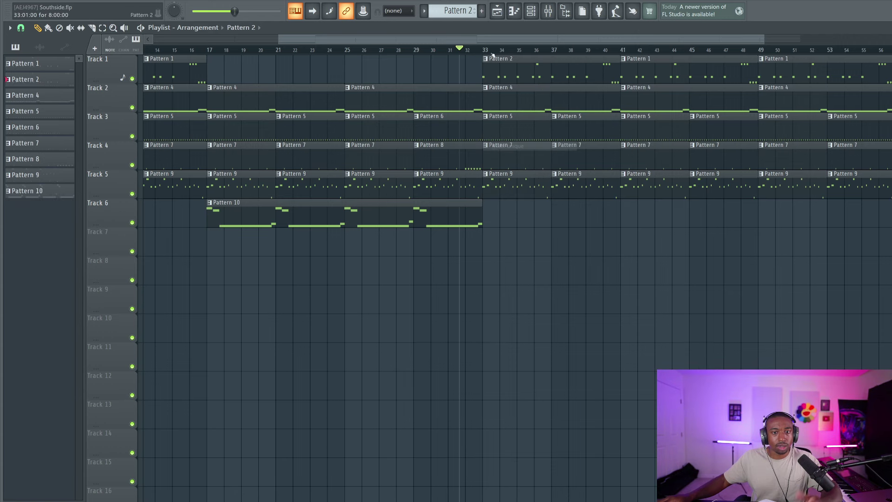
{"action": "double_click", "coordinate": [497, 55]}
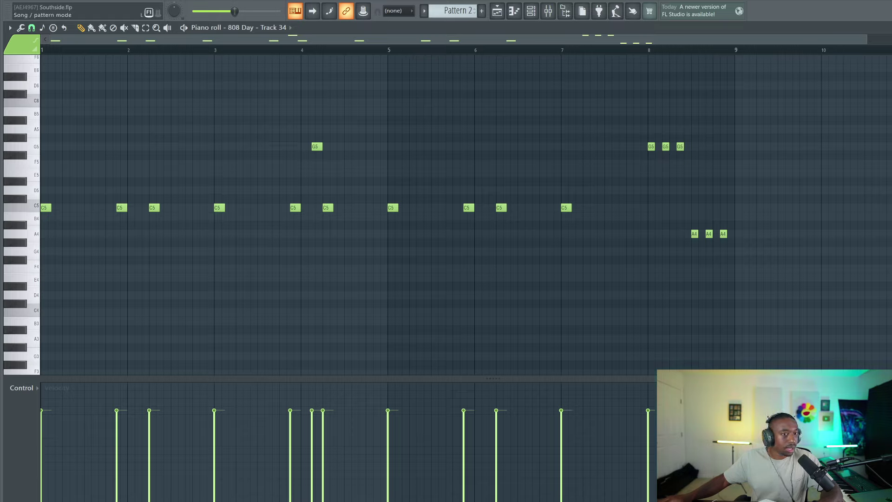
{"action": "key", "text": "space"}
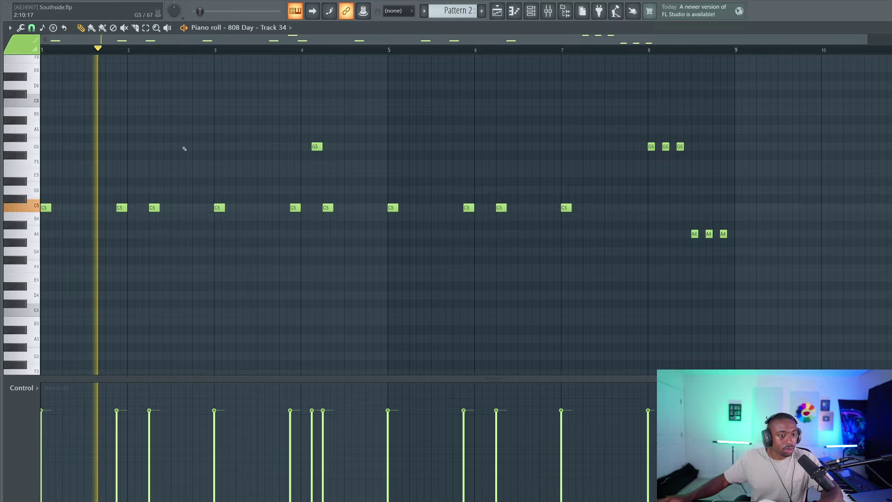
- Add a short A#4 note to the 808 pattern in bar 3, and show the note repeat values below the notes
{"action": "left_click", "coordinate": [252, 225]}
{"action": "key", "text": "space"}
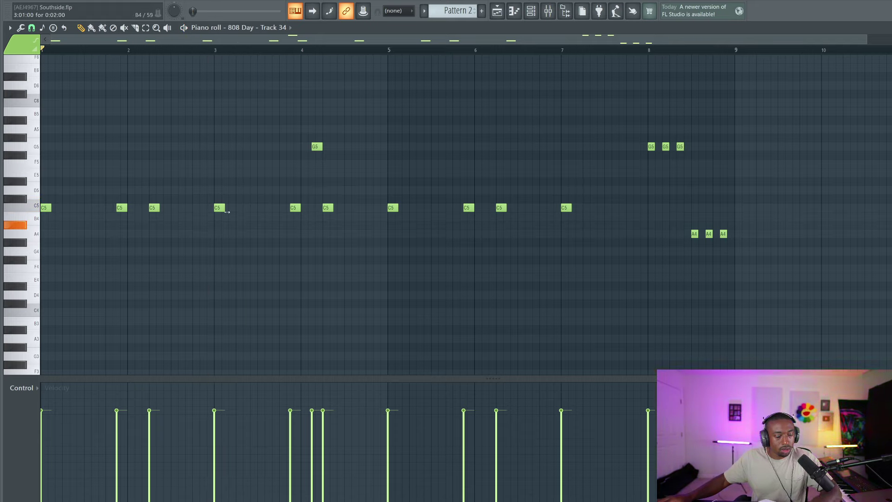
{"action": "left_click", "coordinate": [39, 387]}
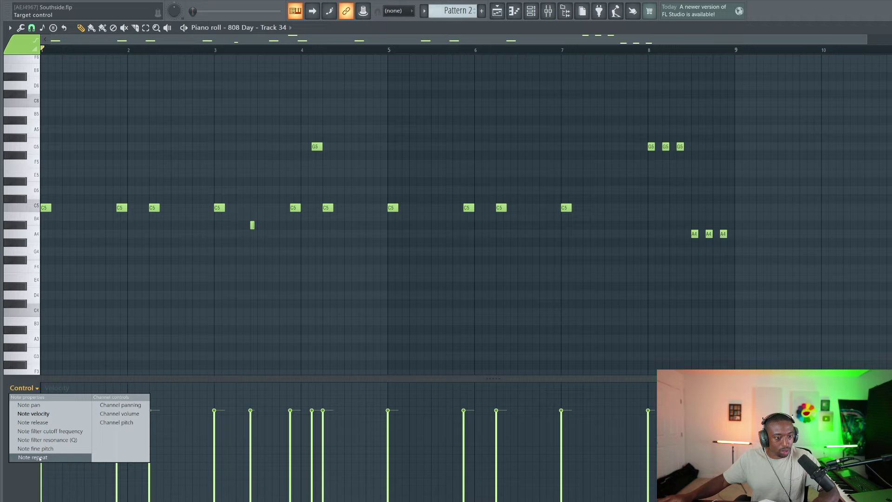
{"action": "left_click", "coordinate": [37, 457]}
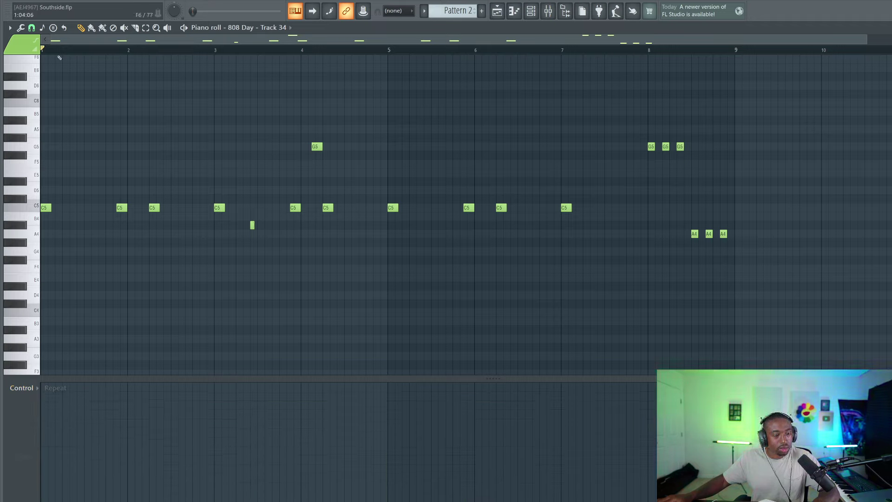
- Set the snap to 1/2 beat, then shift bar 3's A#4 note slightly earlier and lengthen it to match the C5 notes
{"action": "left_click", "coordinate": [31, 28]}
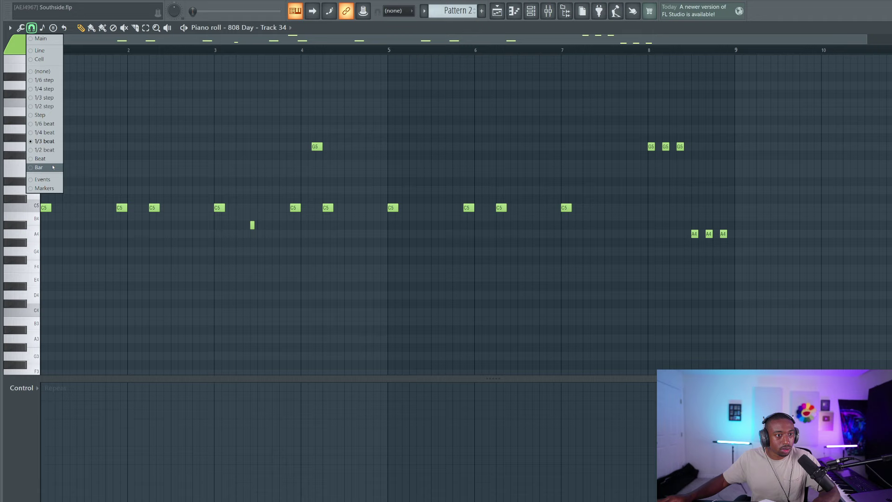
{"action": "left_click", "coordinate": [49, 151]}
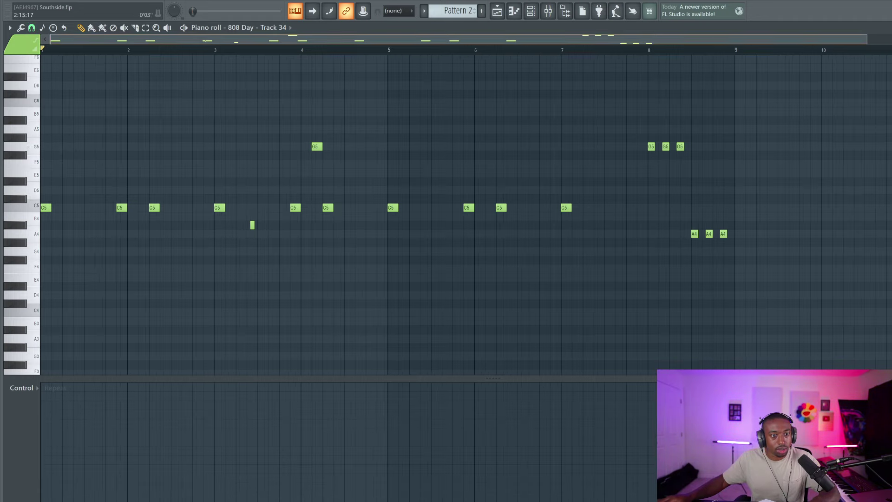
{"action": "left_click", "coordinate": [208, 49]}
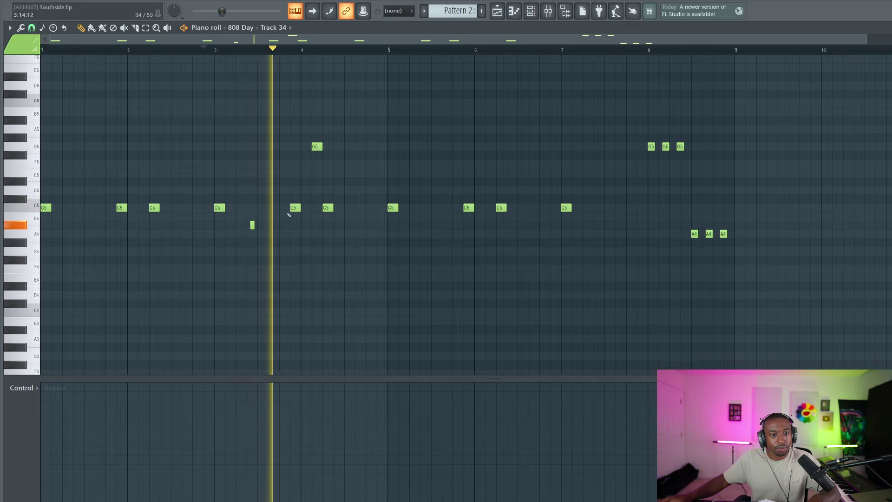
{"action": "key", "text": "space"}
{"action": "left_click_drag", "start_coordinate": [268, 222], "coordinate": [237, 229]}
{"action": "key", "text": "alt+q"}
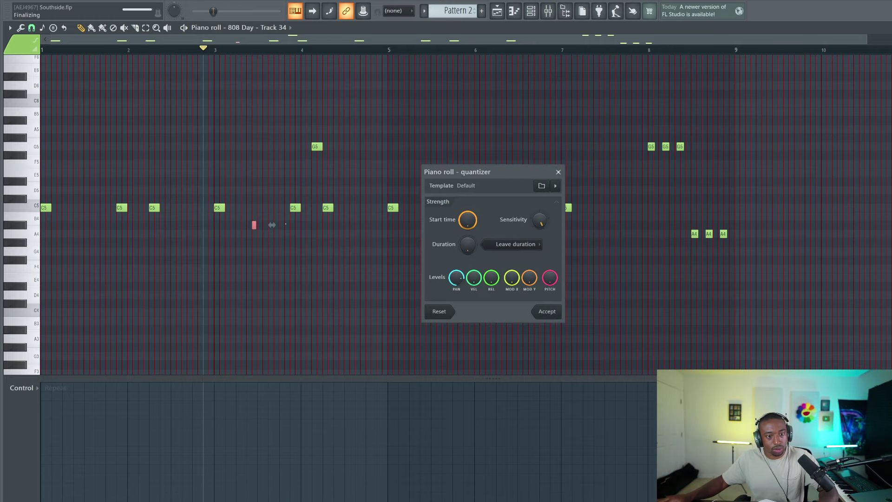
{"action": "key", "text": "Escape"}
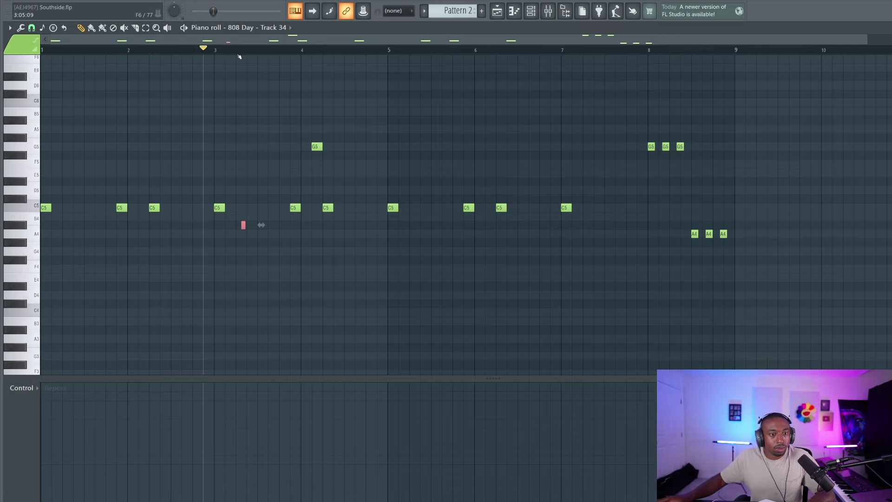
- Raise the last C5 note before bar 4 to C#5 and lower bar 4's G5 note to A#4
{"action": "scroll", "coordinate": [239, 56], "scroll_direction": "up", "scroll_amount": 2}
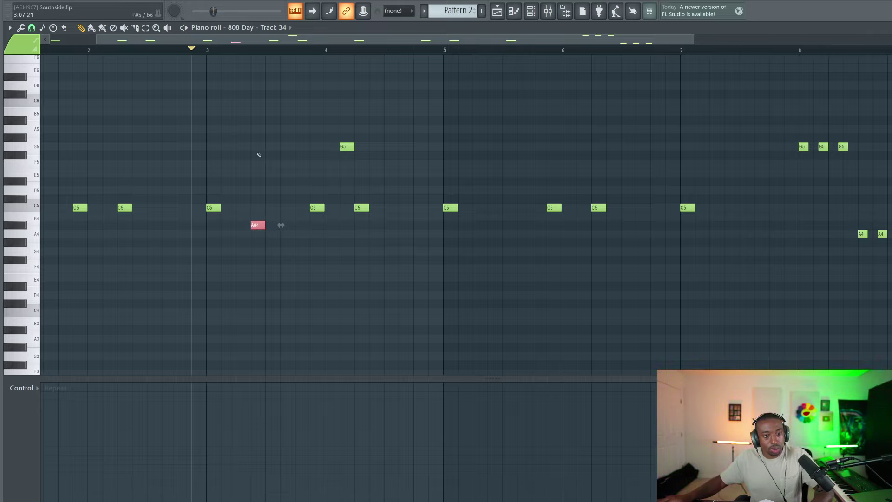
{"action": "key", "text": "space"}
{"action": "key", "text": "space"}
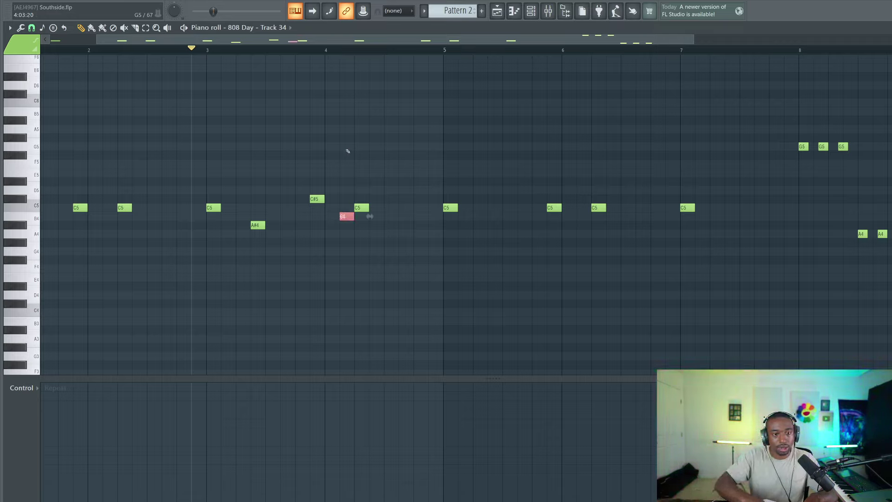
- Give the A#4 note in bar 4 a 1/16 triplet note repeat and audition it from bar 3
{"action": "left_click", "coordinate": [22, 392]}
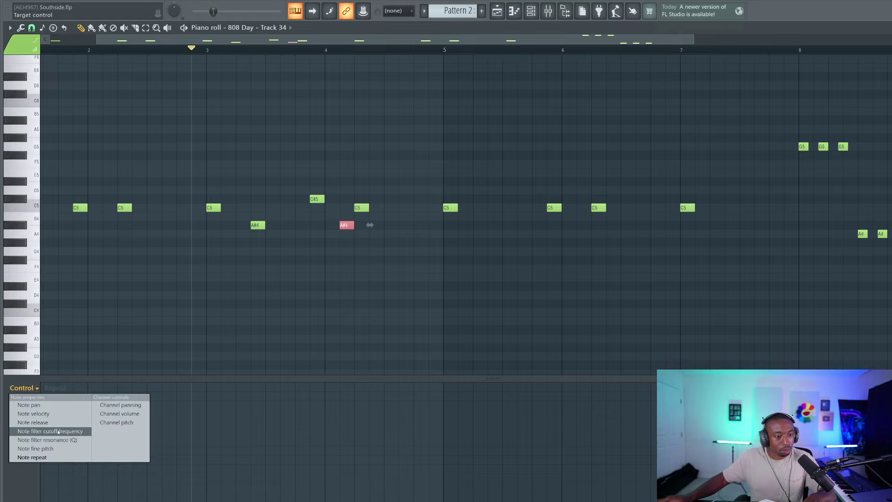
{"action": "left_click", "coordinate": [39, 458]}
{"action": "key", "text": "space"}
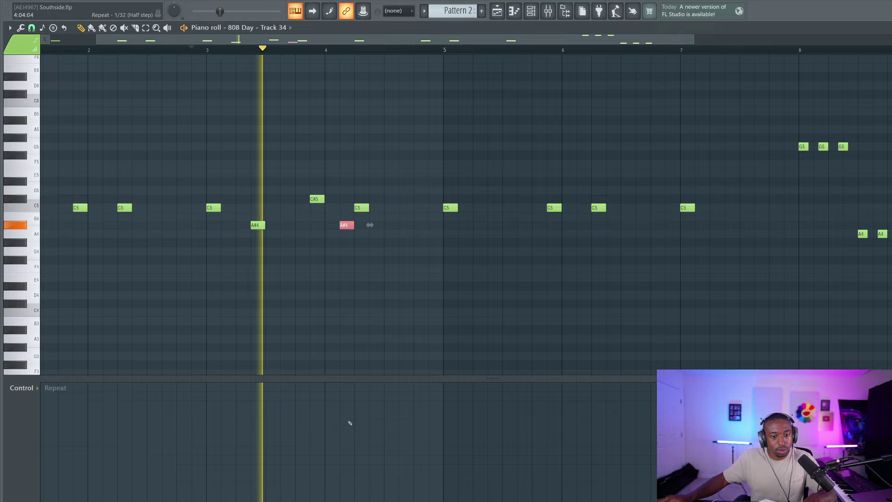
{"action": "left_click_drag", "start_coordinate": [343, 419], "coordinate": [345, 445]}
{"action": "key", "text": "space"}
{"action": "key", "text": "space"}
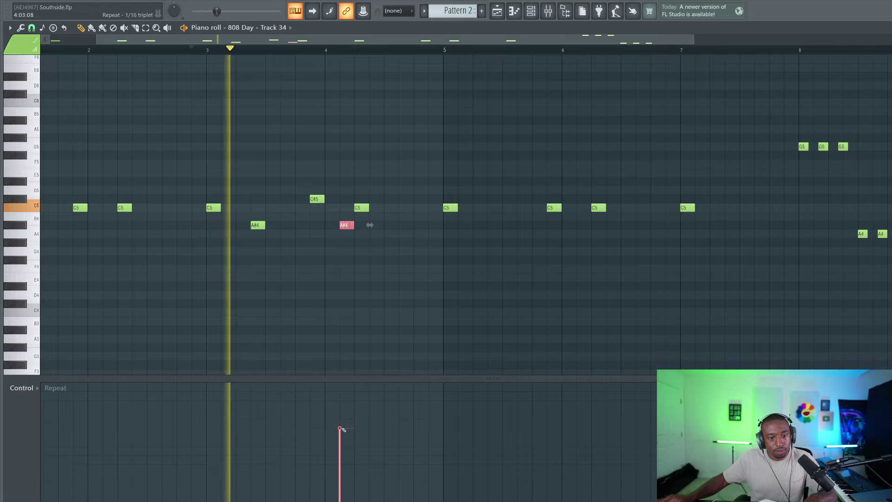
- Switch the control lane to note velocity and lower the velocity of the A#4 note in bar 4
{"action": "left_click", "coordinate": [22, 387]}
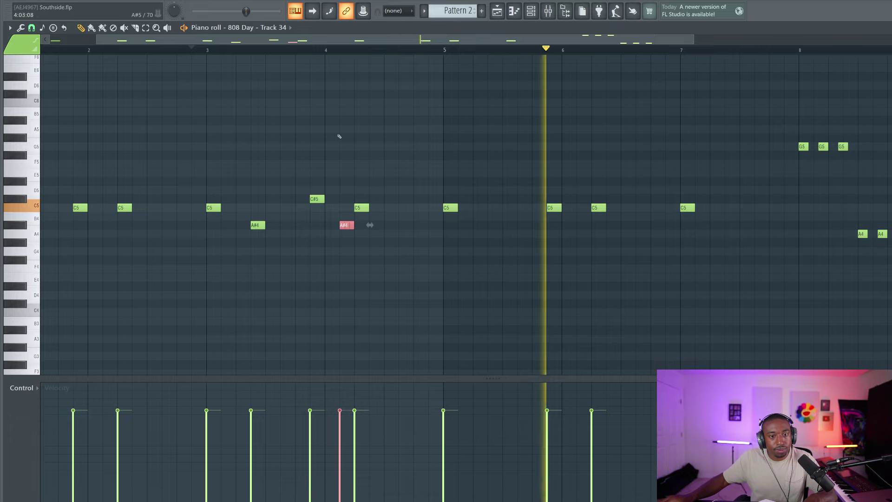
{"action": "left_click", "coordinate": [339, 443]}
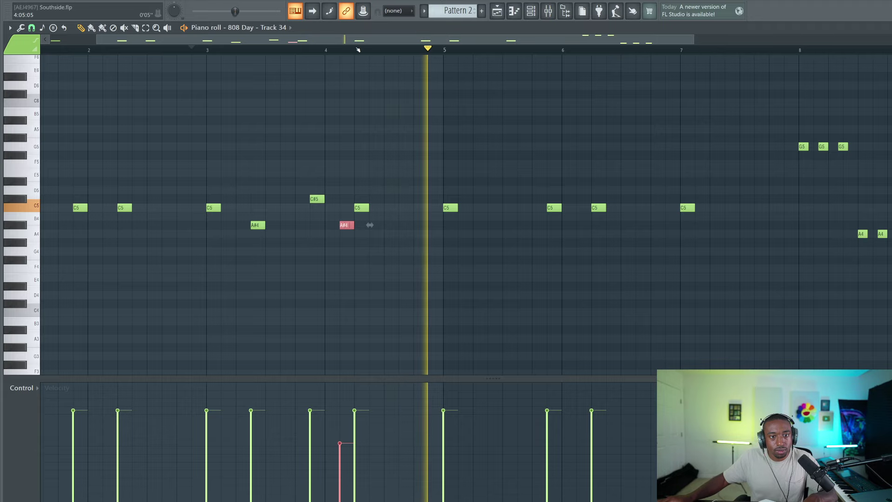
{"action": "scroll", "coordinate": [358, 49], "scroll_direction": "down", "scroll_amount": 2}
- Play the arrangement from bar 33 and replace the Pattern 1 clip at bar 49 on Track 1 with Pattern 2
{"action": "left_click", "coordinate": [497, 11]}
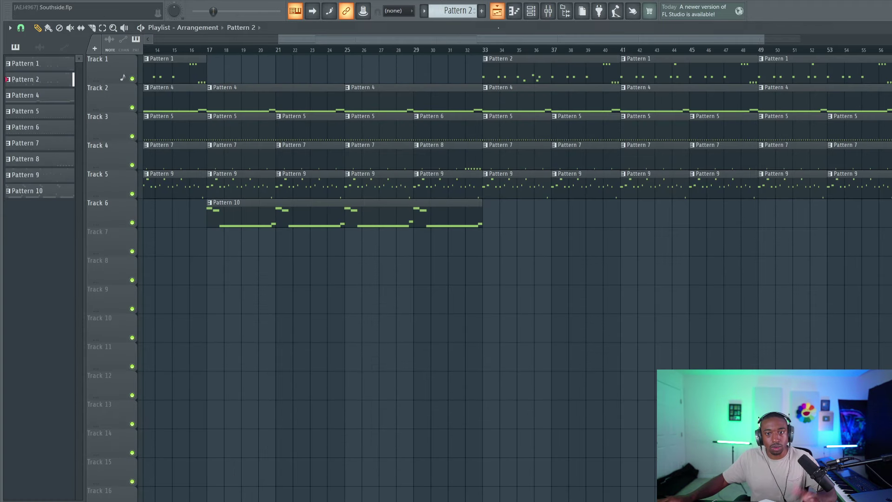
{"action": "left_click", "coordinate": [484, 52]}
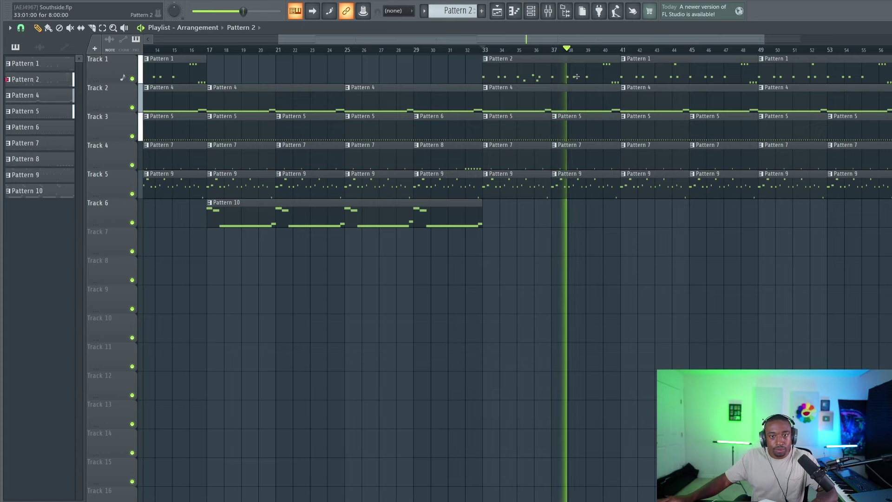
{"action": "right_click", "coordinate": [761, 72]}
{"action": "left_click", "coordinate": [761, 71]}
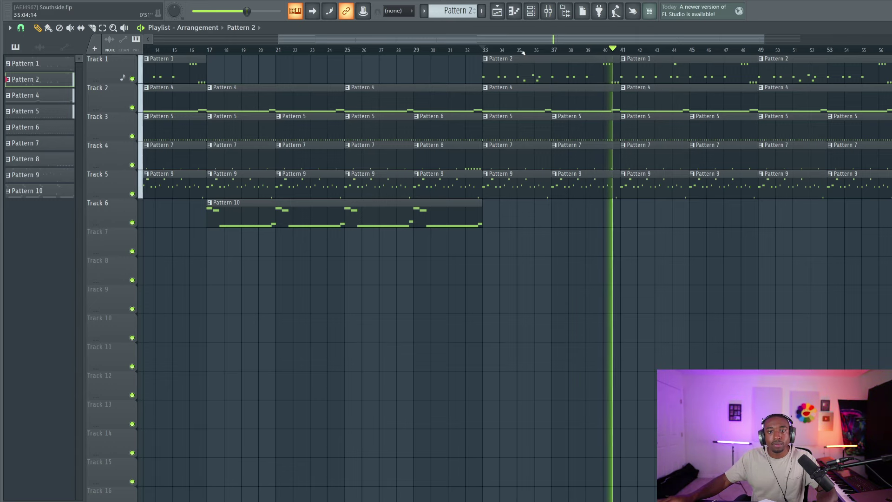
- Make the Pattern 1 clip at bar 41 on Track 1 unique and open its 808 notes in the piano roll
{"action": "scroll", "coordinate": [522, 53], "scroll_direction": "down", "scroll_amount": 3}
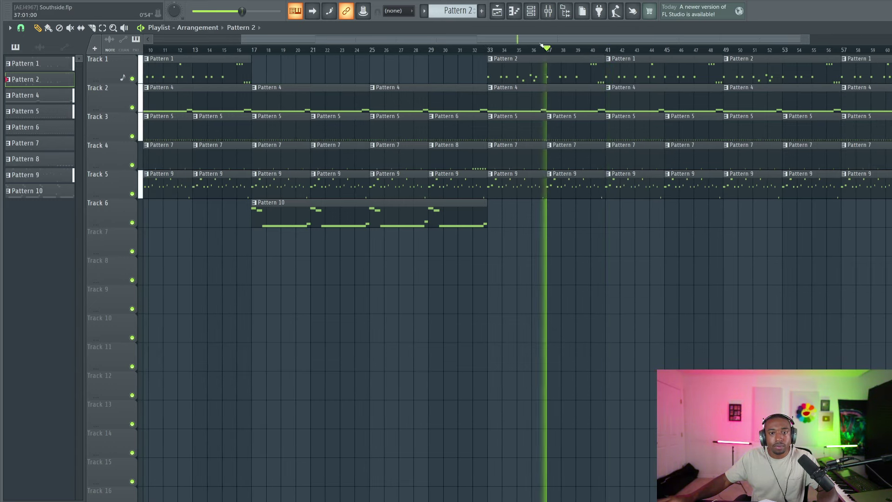
{"action": "key", "text": "space"}
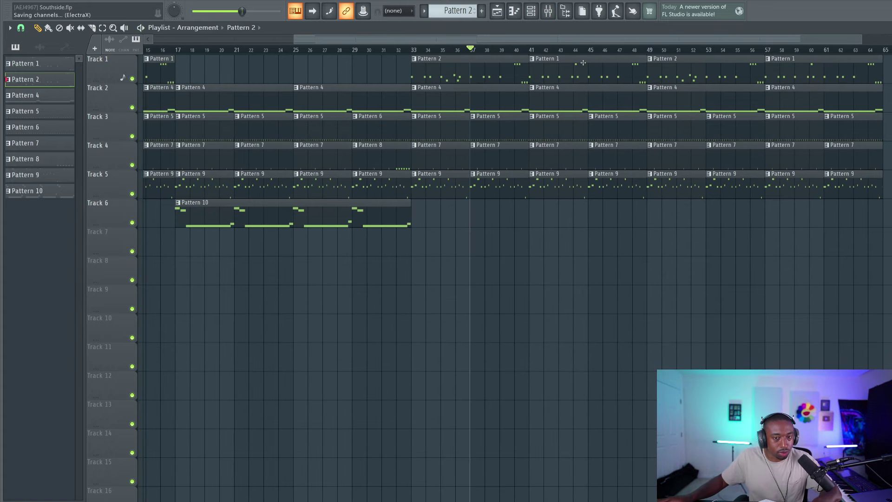
{"action": "key", "text": "space"}
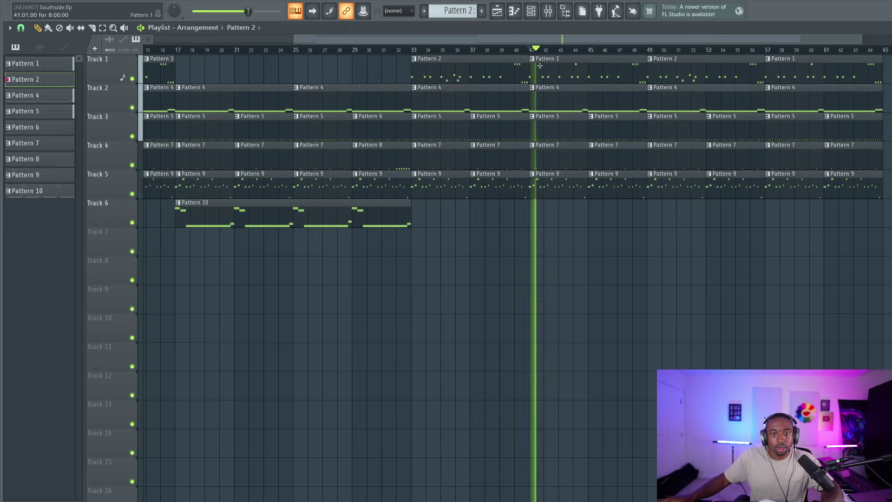
{"action": "key", "text": "space"}
{"action": "right_click", "coordinate": [534, 62]}
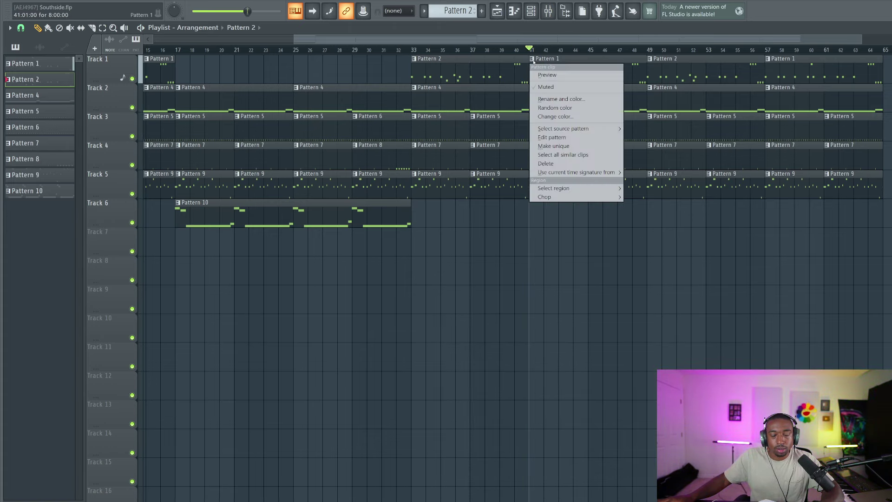
{"action": "left_click", "coordinate": [550, 147]}
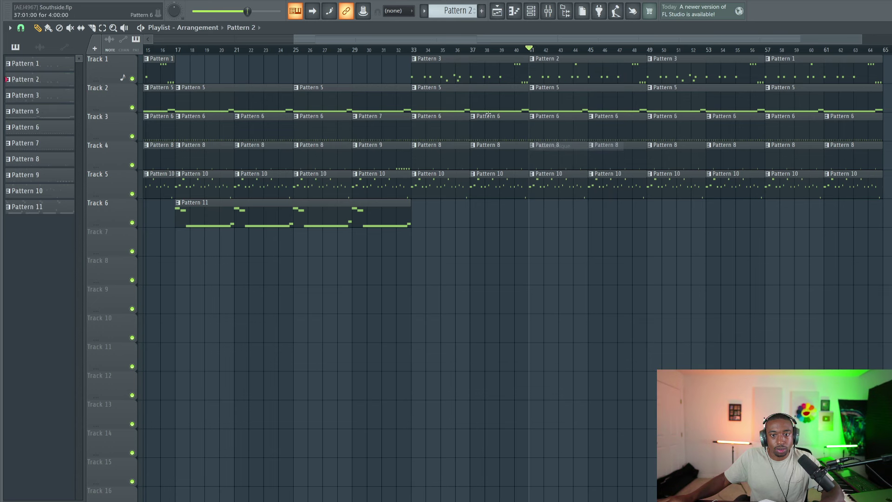
{"action": "double_click", "coordinate": [541, 57]}
{"action": "key", "text": "space"}
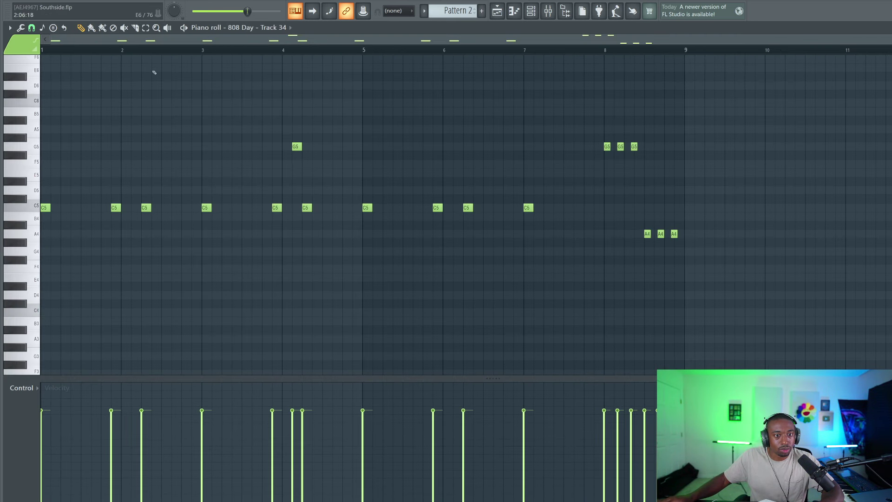
- Add a short C5 note just before the second C5 in bar 1, and show the note repeat values during playback
{"action": "left_click", "coordinate": [103, 207]}
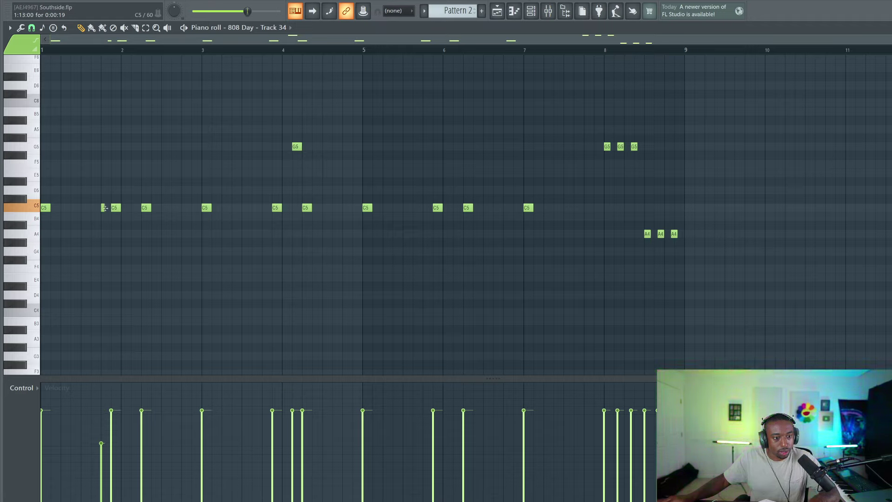
{"action": "key", "text": "space"}
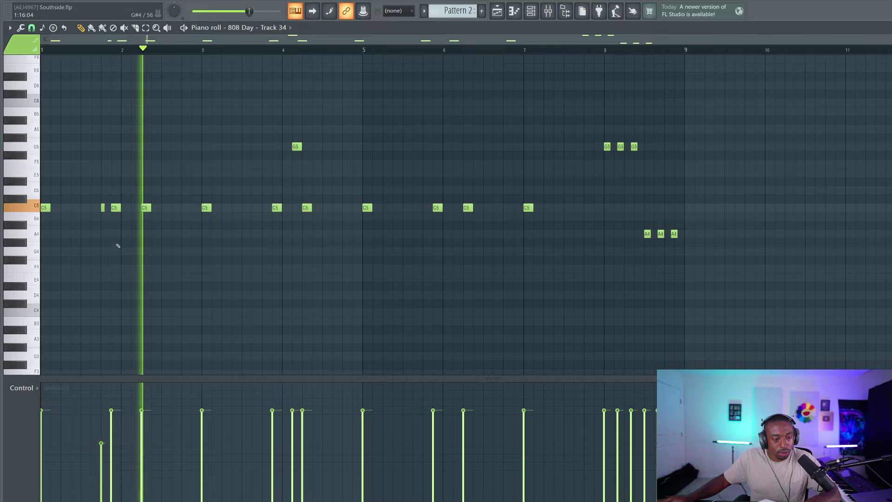
{"action": "left_click", "coordinate": [21, 387]}
{"action": "left_click", "coordinate": [60, 456]}
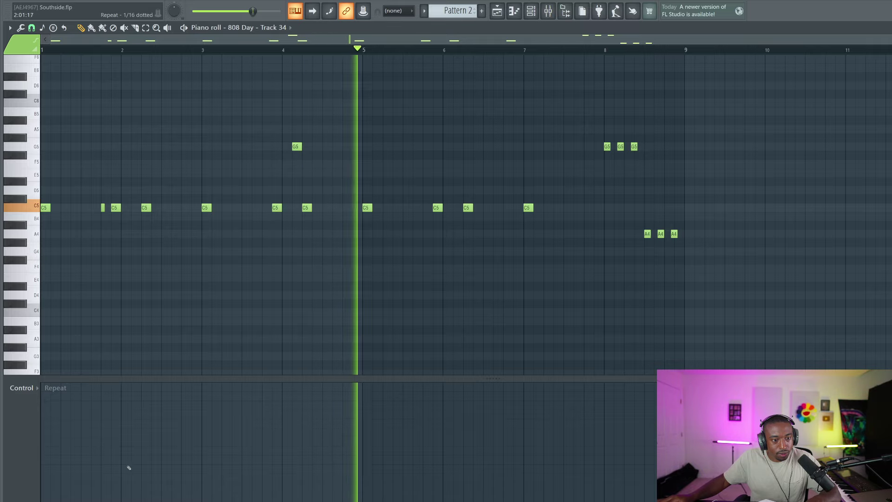
- Replace the Pattern 1 clip at bar 57 on Track 1 with the new Pattern 2 variation and play the arrangement
{"action": "key", "text": "F5"}
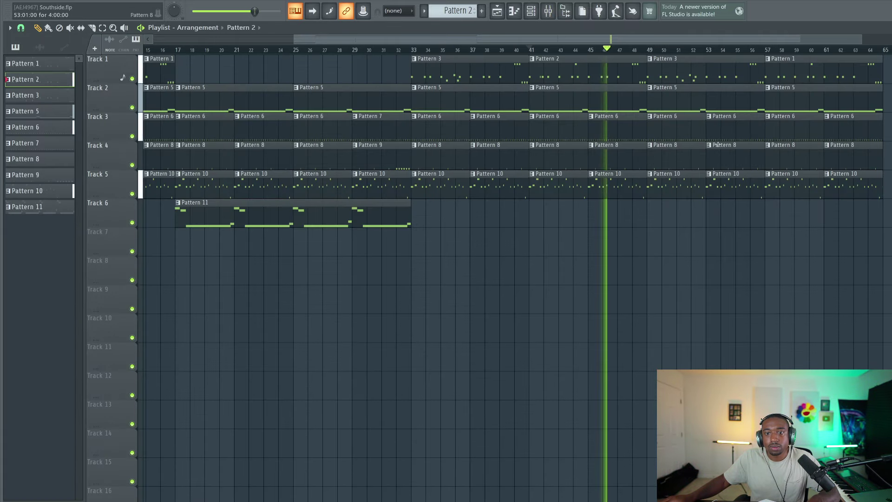
{"action": "right_click", "coordinate": [790, 69]}
{"action": "left_click", "coordinate": [775, 69]}
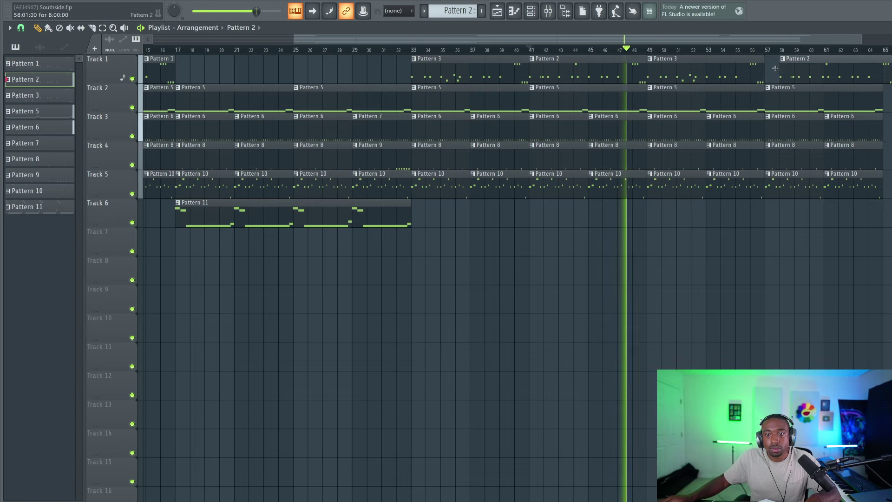
{"action": "left_click_drag", "start_coordinate": [776, 68], "coordinate": [761, 68]}
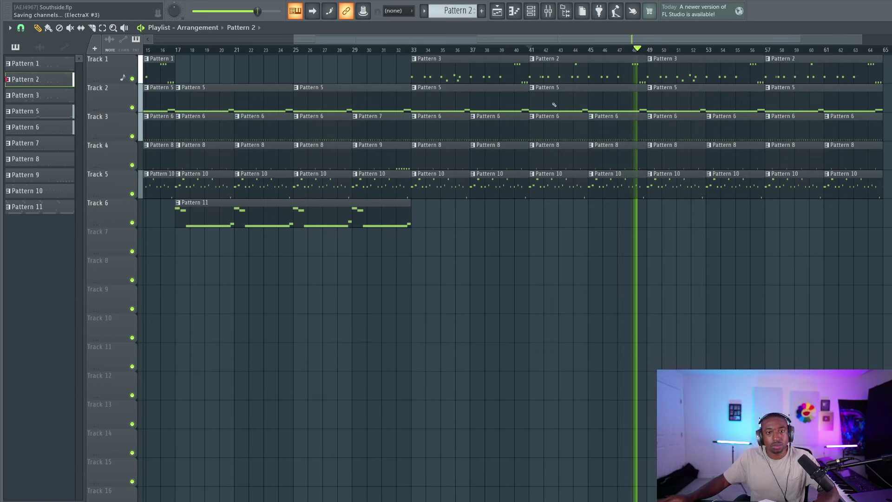
{"action": "key", "text": "space"}
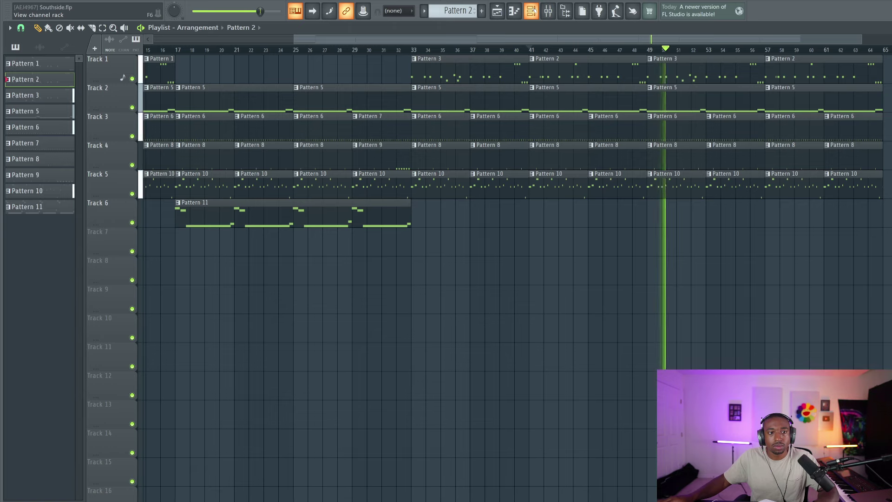
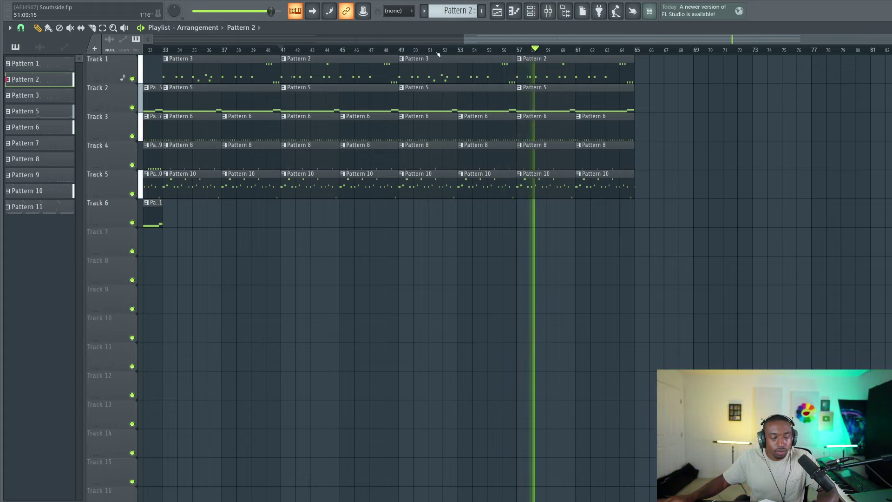
{"action": "key", "text": "space"}
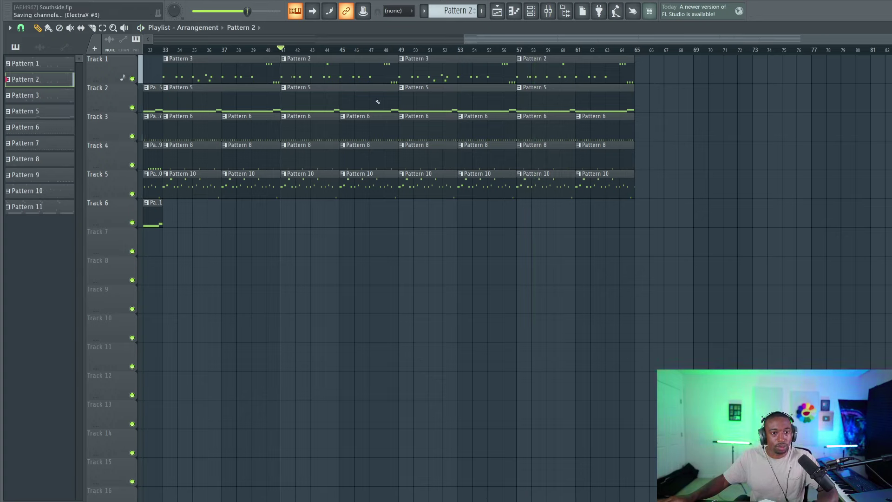
- Add another ElectraX instrument to the channel rack with the empty Pattern 4 selected
{"action": "left_click", "coordinate": [527, 18]}
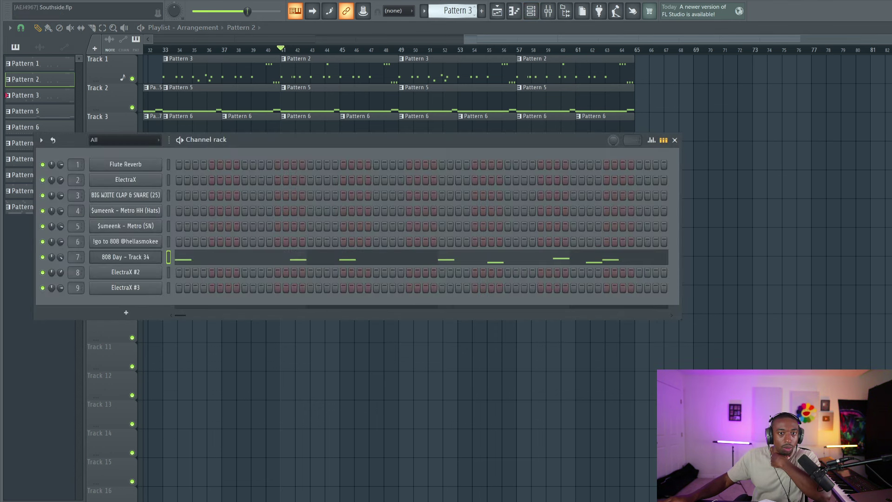
{"action": "key", "text": "F4"}
{"action": "left_click", "coordinate": [126, 312]}
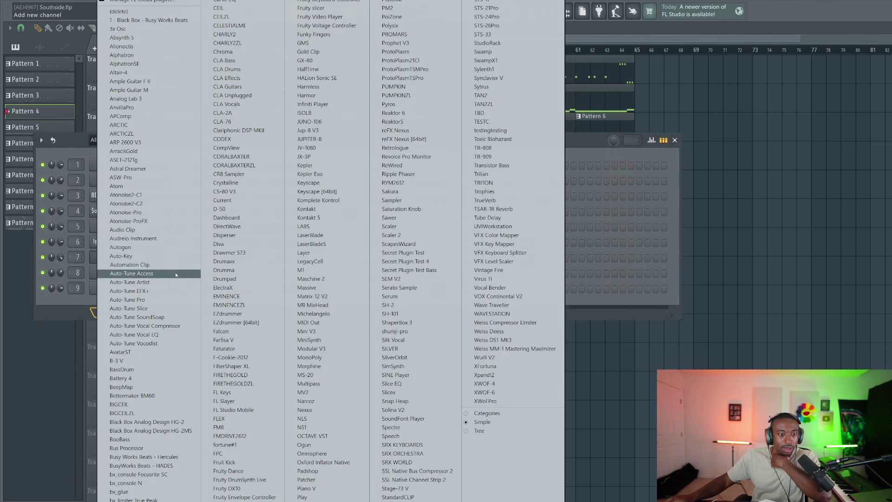
{"action": "left_click", "coordinate": [224, 288]}
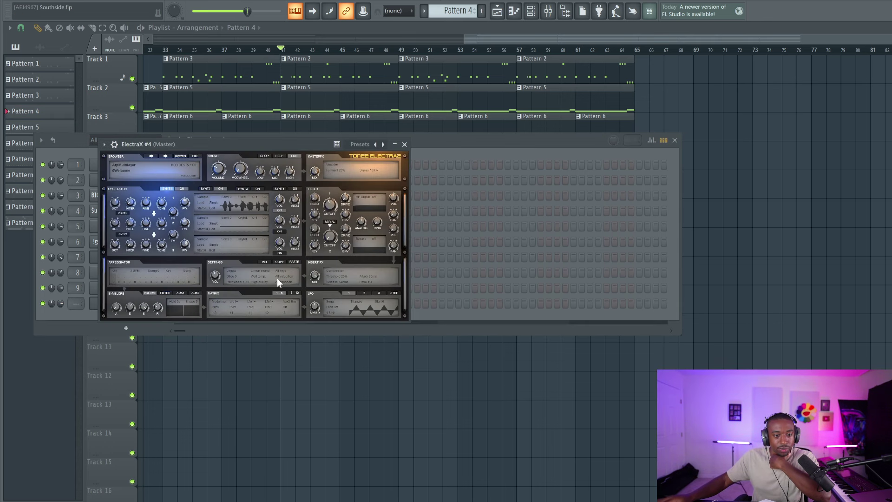
- Load the Legato Moog BT patch from the Lead type in ElectraX #4 and route the channel to mixer track 10
{"action": "left_click", "coordinate": [173, 155]}
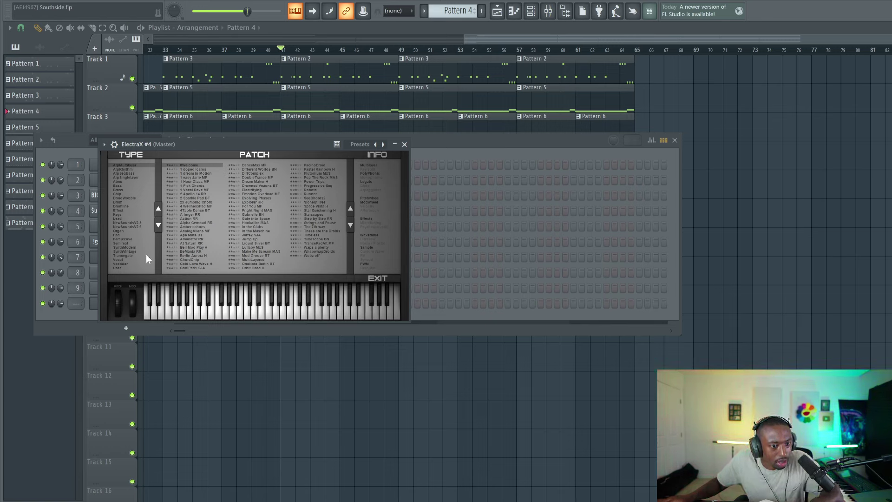
{"action": "left_click", "coordinate": [130, 219]}
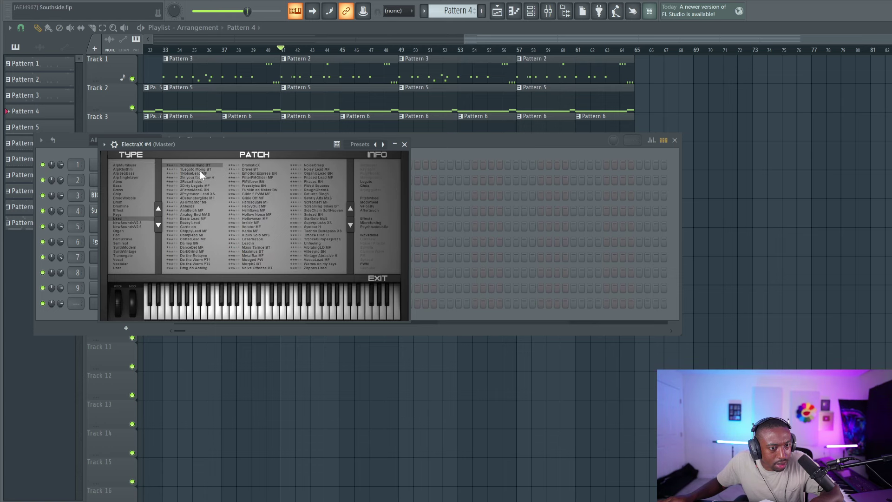
{"action": "left_click", "coordinate": [200, 169]}
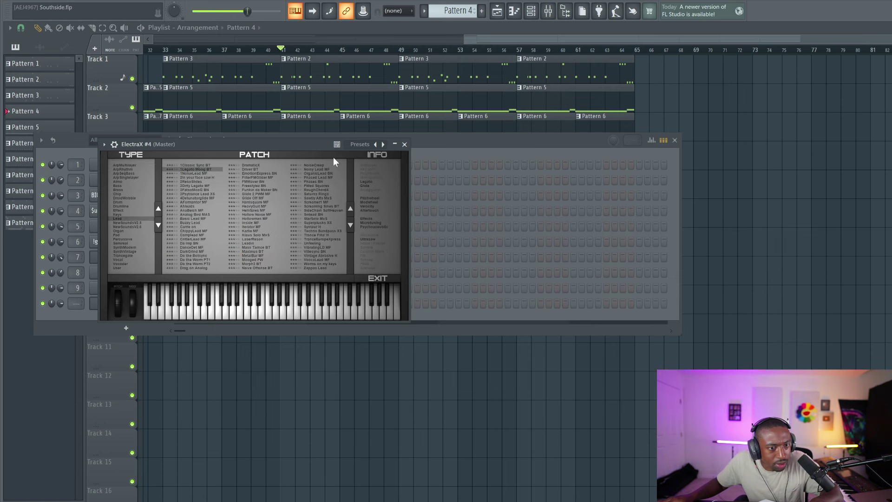
{"action": "left_click", "coordinate": [405, 145]}
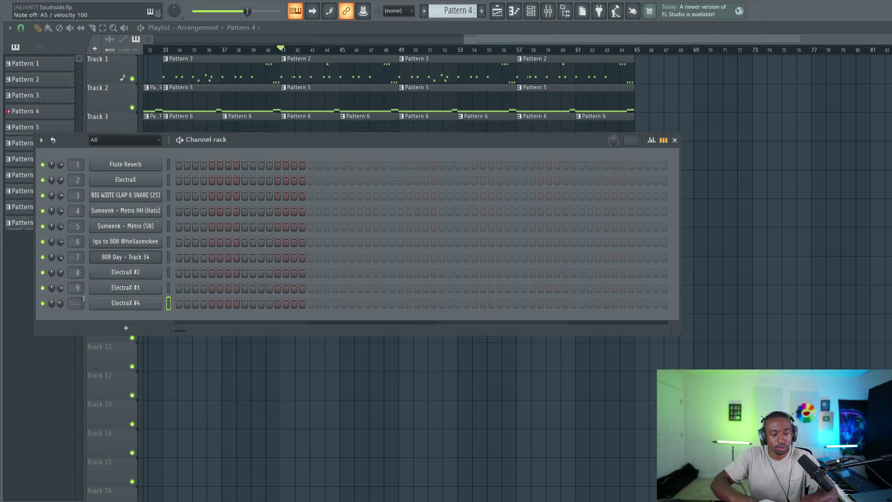
{"action": "scroll", "coordinate": [83, 299], "scroll_direction": "up", "scroll_amount": 10}
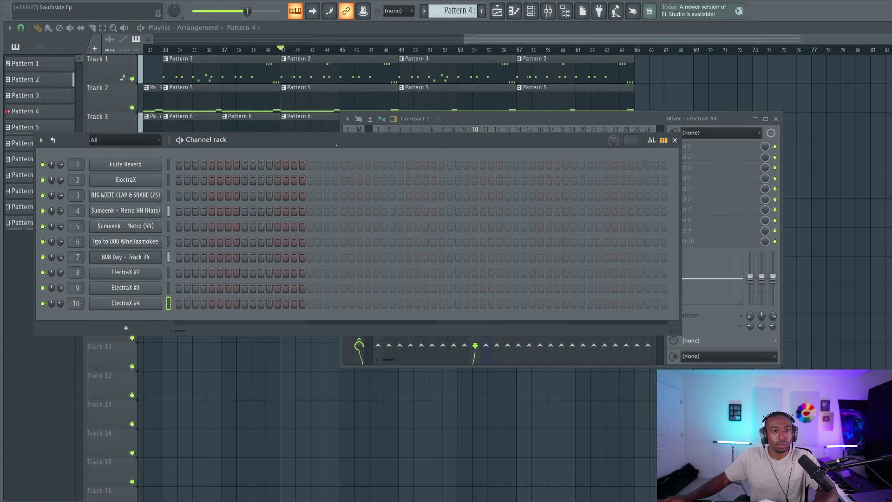
- Play the arrangement and delete the two Pattern 10 clips between bars 57 and 65 on Track 5
{"action": "key", "text": "space"}
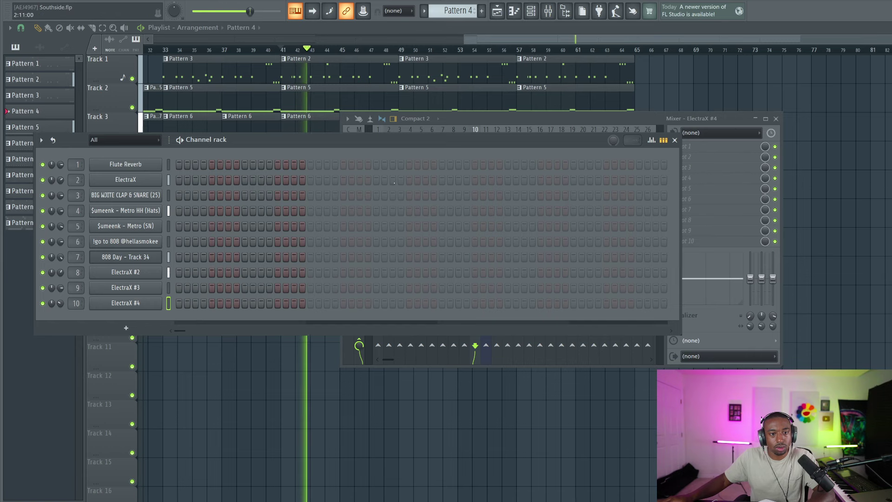
{"action": "left_click", "coordinate": [540, 397]}
{"action": "left_click_drag", "start_coordinate": [517, 184], "coordinate": [634, 186]}
{"action": "key", "text": "Delete"}
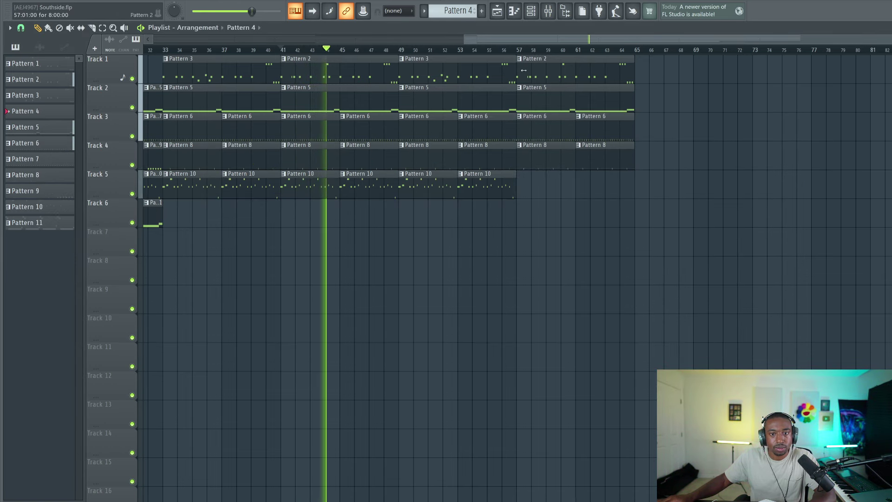
- Record an ElectraX #4 lead melody live into Pattern 4 over bars 57 to 65
{"action": "left_click", "coordinate": [516, 51]}
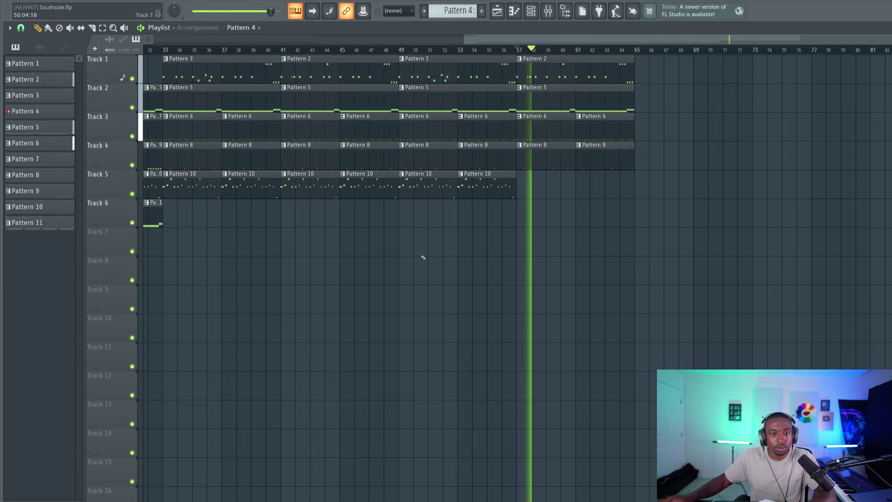
{"action": "key", "text": "space"}
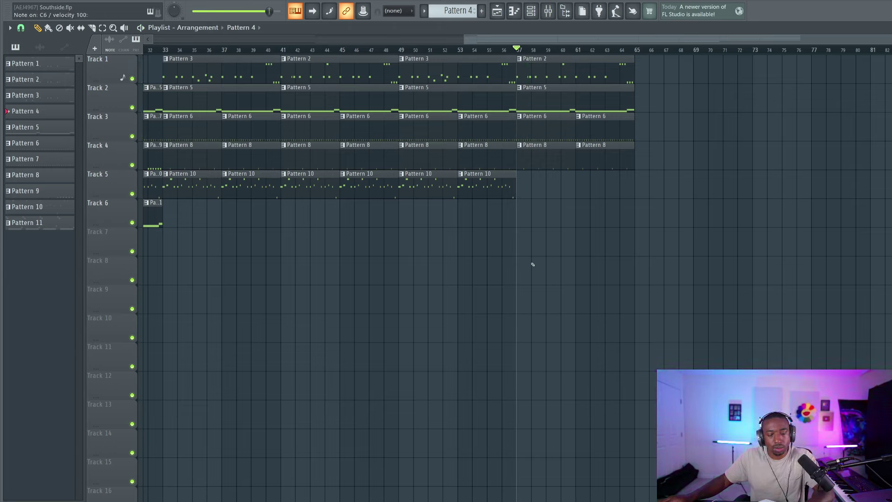
{"action": "key", "text": "space"}
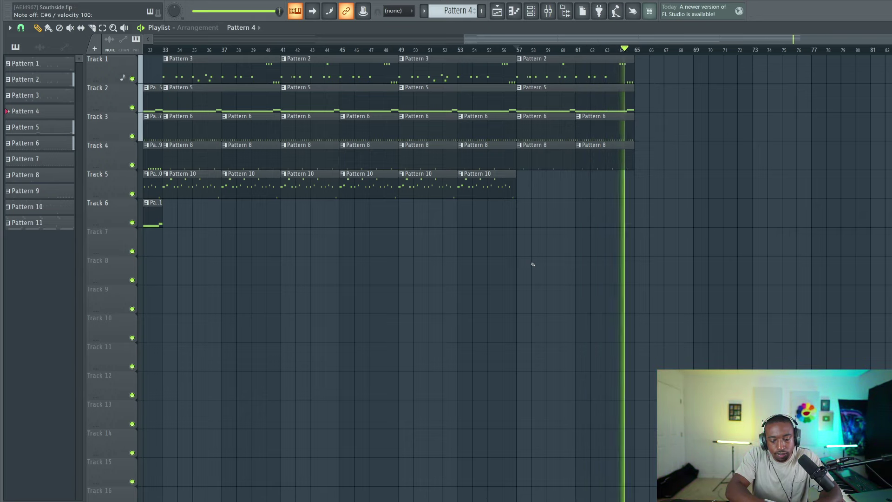
{"action": "key", "text": "space"}
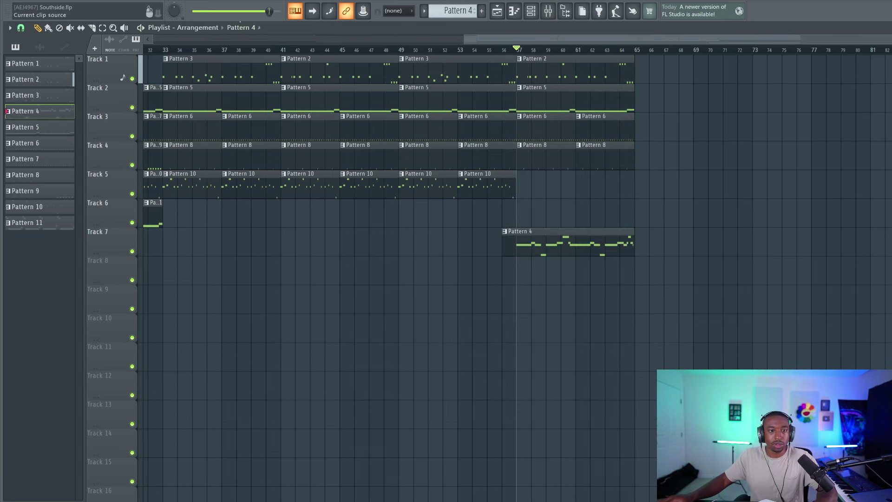
- Open the recorded Pattern 4 notes, switch ElectraX #4 to the NoiseLead MF patch and play the arrangement from bar 57
{"action": "double_click", "coordinate": [561, 239]}
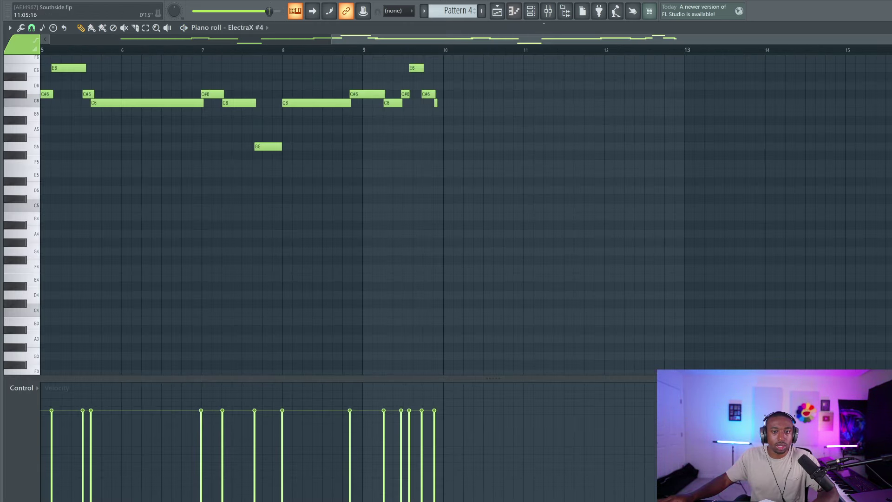
{"action": "left_click", "coordinate": [531, 12]}
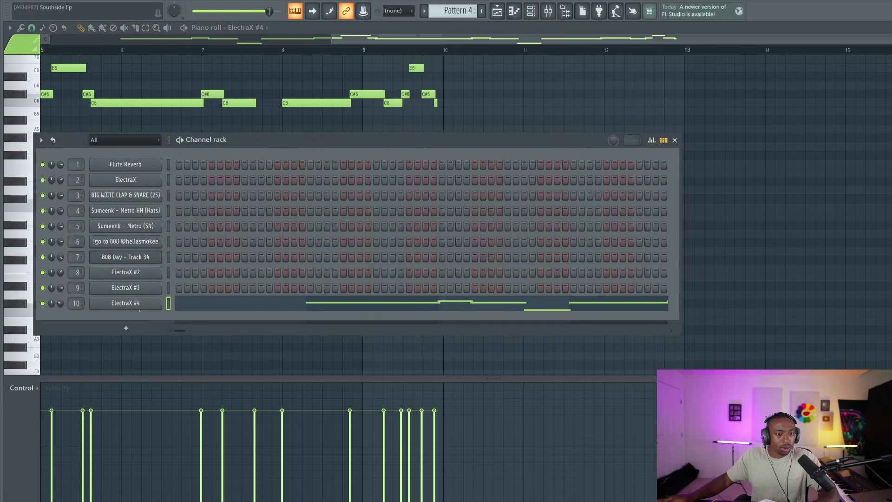
{"action": "left_click", "coordinate": [135, 303]}
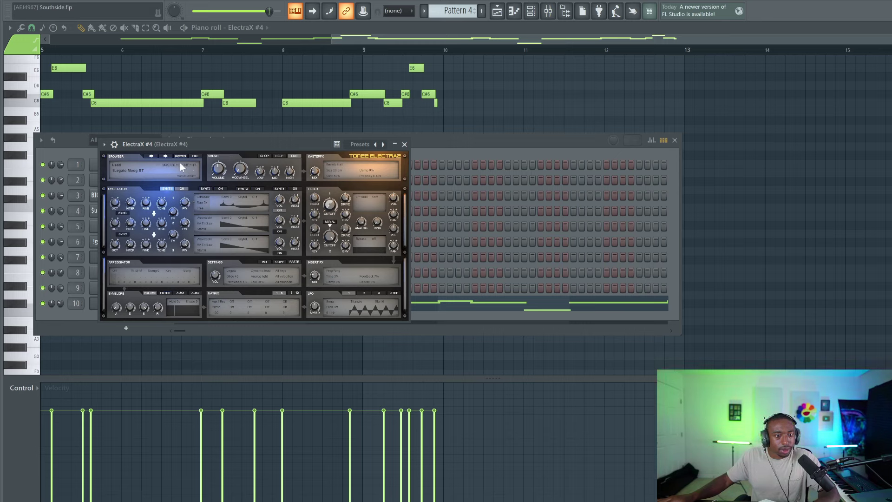
{"action": "left_click", "coordinate": [166, 156]}
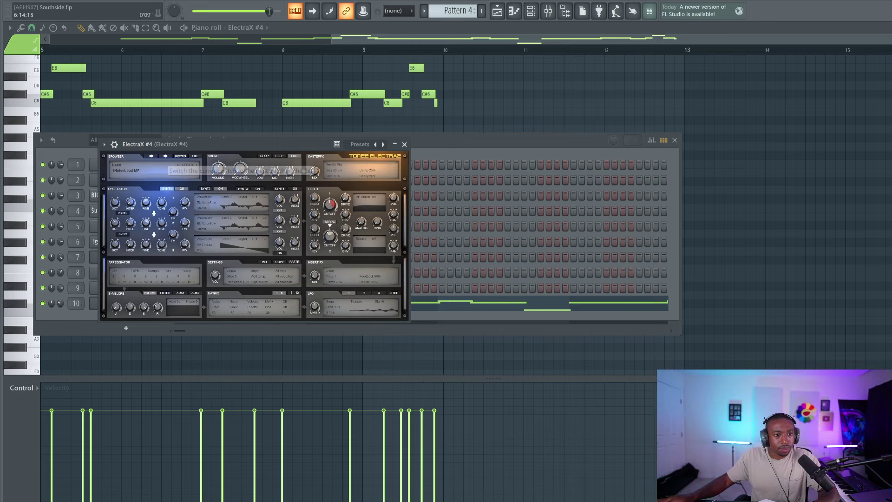
{"action": "left_click", "coordinate": [404, 145]}
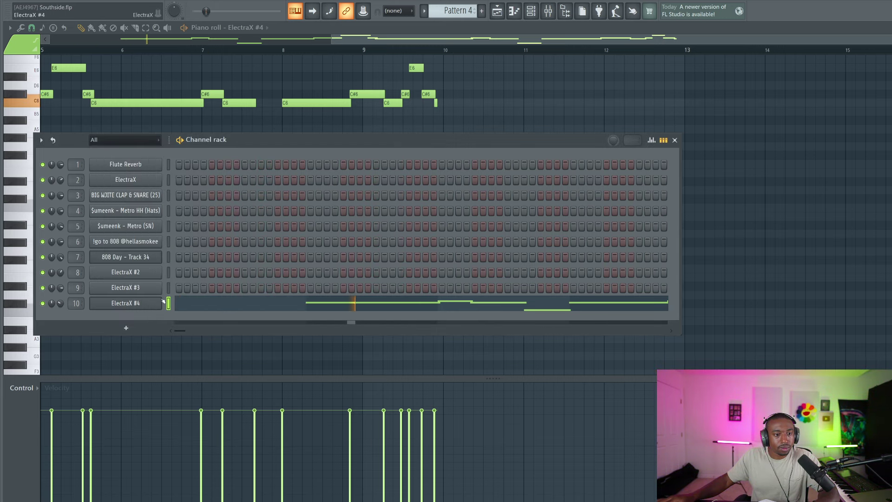
{"action": "left_click", "coordinate": [501, 12]}
{"action": "left_click", "coordinate": [517, 50]}
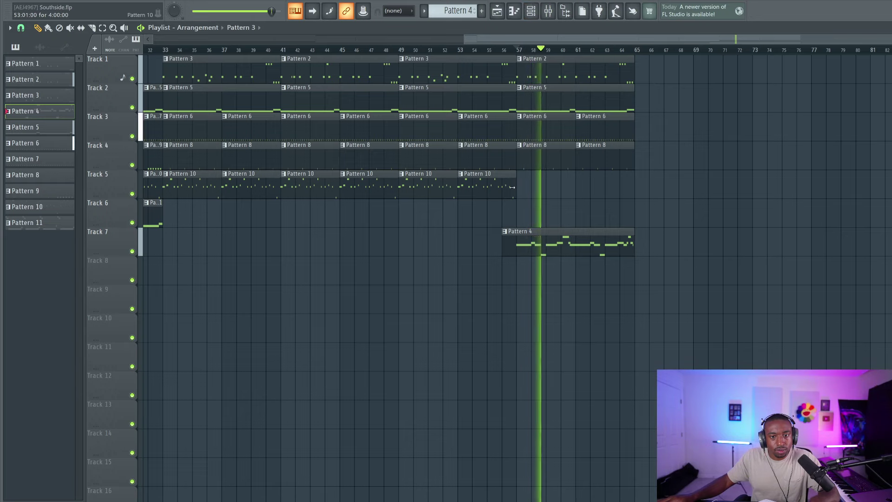
- Delete the Pattern 5 clip at bar 57 on Track 2 and duplicate the two Pattern 10 clips from bar 49 to bar 57
{"action": "left_click_drag", "start_coordinate": [515, 176], "coordinate": [446, 188]}
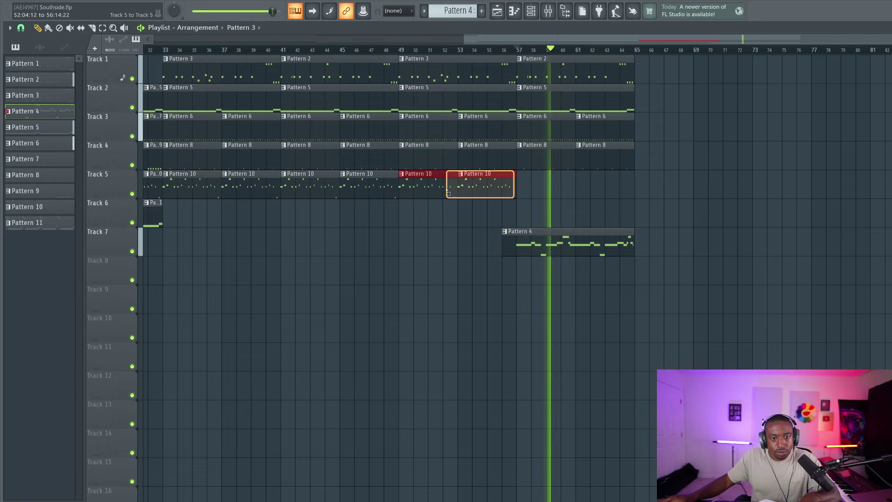
{"action": "left_click", "coordinate": [579, 194]}
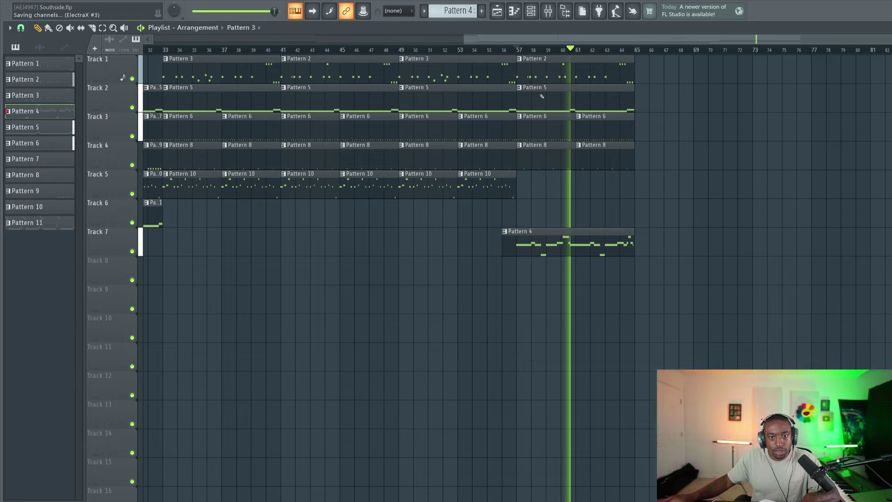
{"action": "key", "text": "space"}
{"action": "key", "text": "ctrl+z"}
{"action": "key", "text": "ctrl+b"}
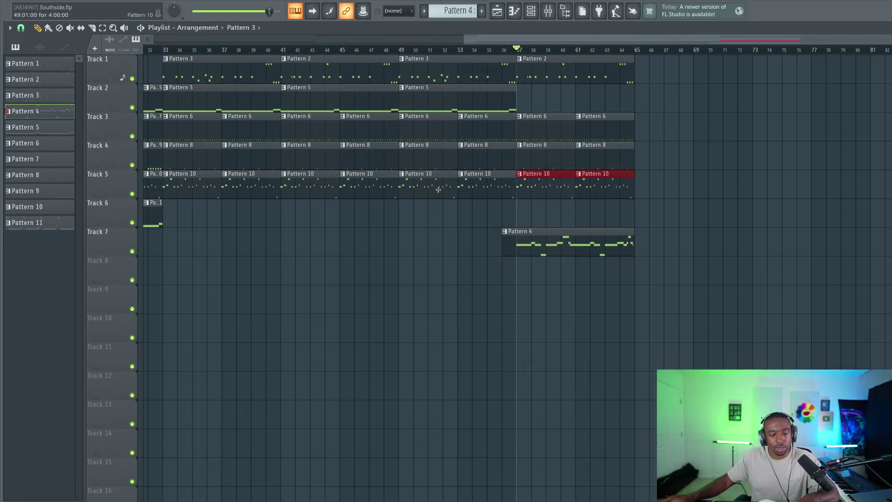
{"action": "key", "text": "space"}
{"action": "left_click", "coordinate": [521, 179]}
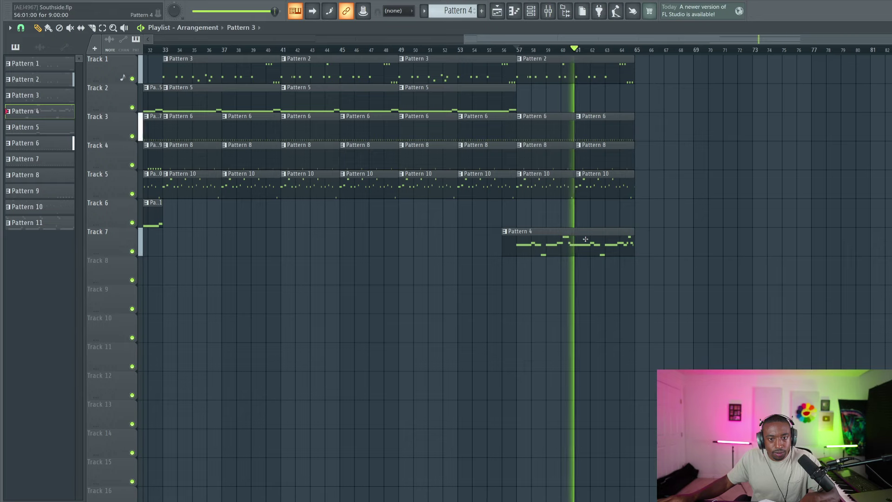
- Copy the Pattern 4 clip to bar 48 on Track 8, delete the Pattern 5 clip at bar 49, and play the section
{"action": "left_click_drag", "start_coordinate": [586, 239], "coordinate": [459, 270]}
{"action": "key", "text": "space"}
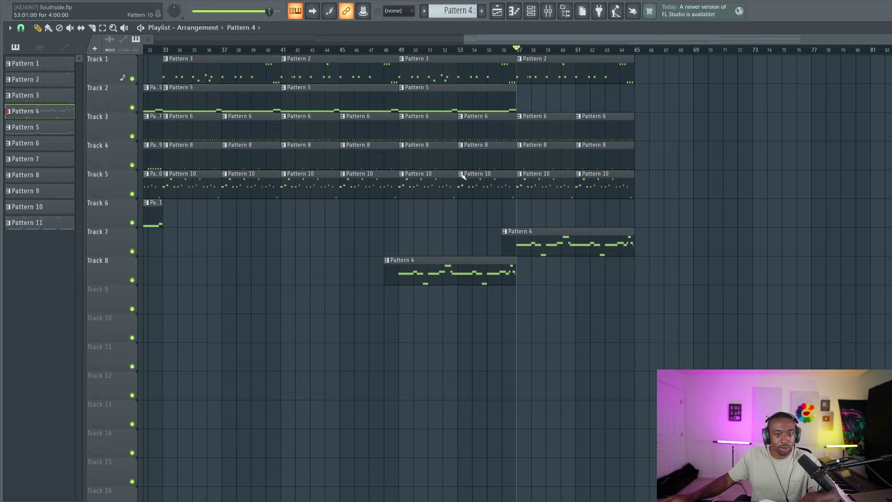
{"action": "right_click", "coordinate": [427, 107]}
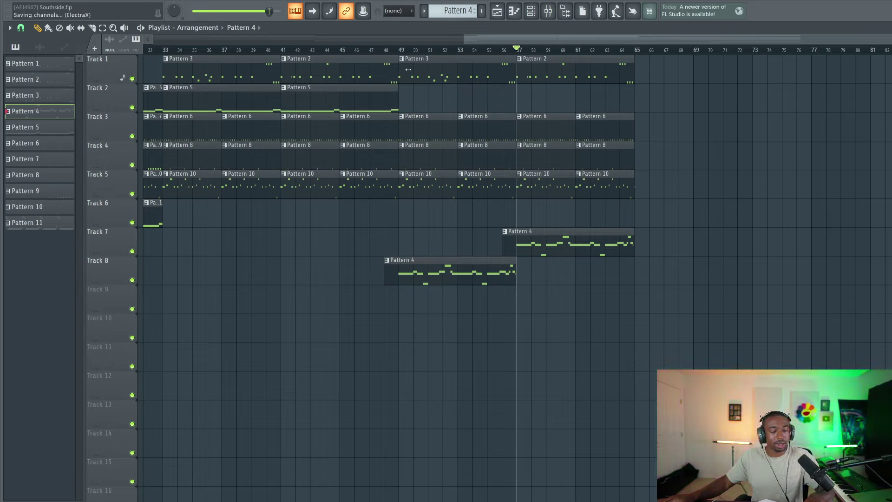
{"action": "key", "text": "space"}
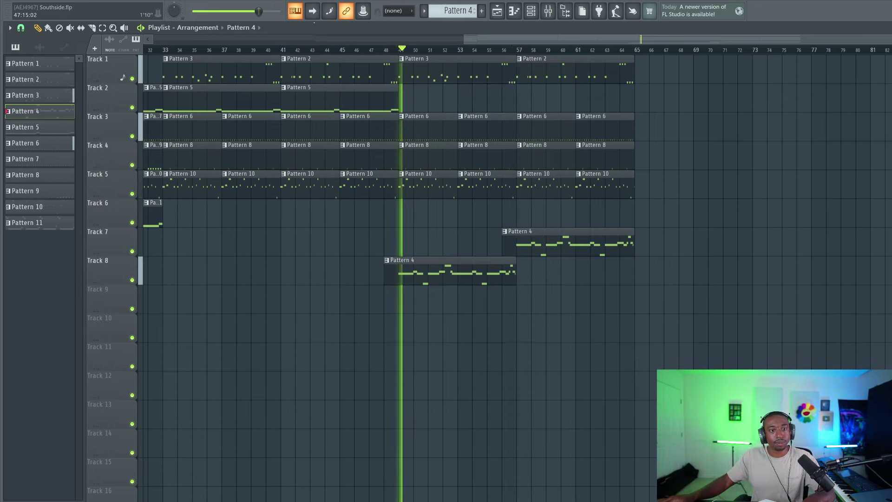
- Switch ElectraX #4 to the next Lead patch while the arrangement plays
{"action": "key", "text": "F6"}
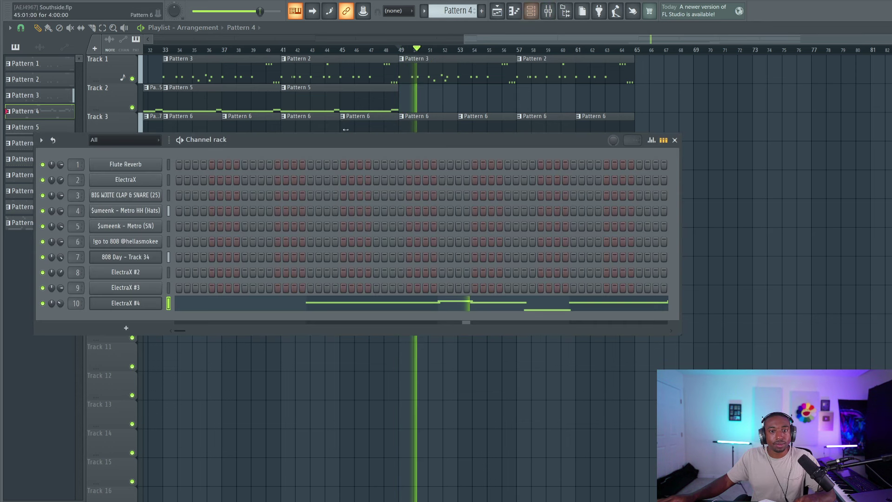
{"action": "left_click", "coordinate": [152, 300]}
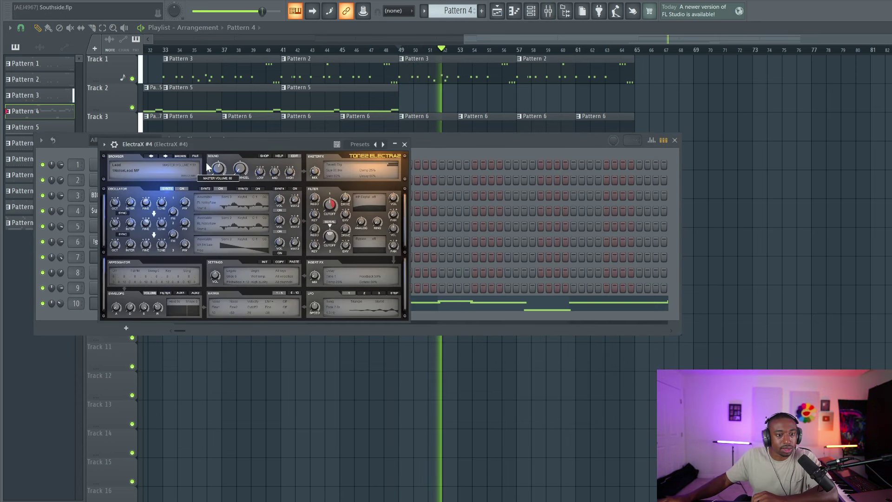
{"action": "left_click", "coordinate": [166, 156]}
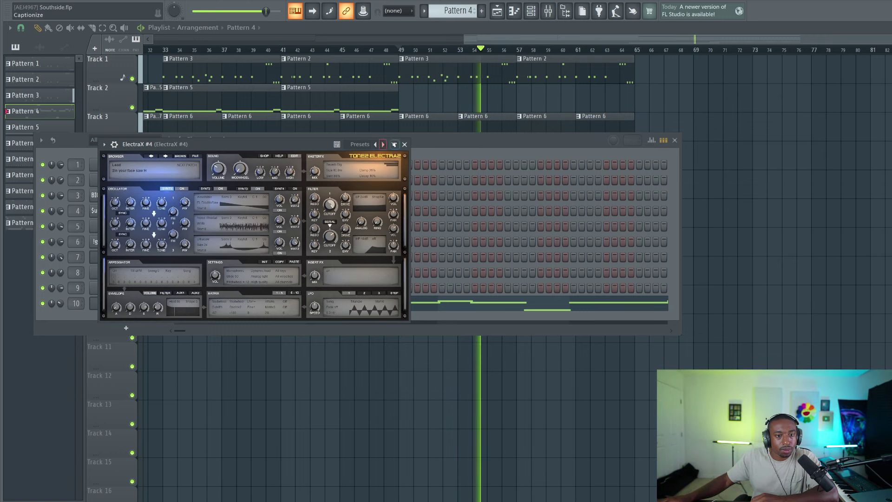
{"action": "key", "text": "Escape"}
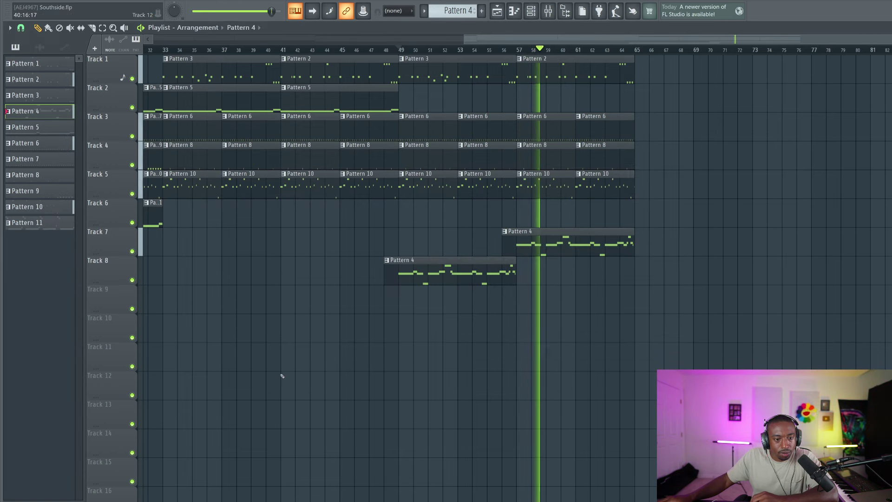
- Trim the start of the Pattern 4 clip on Track 7 to bar 57, and check the mixer levels while playing from bar 1
{"action": "key", "text": "F6"}
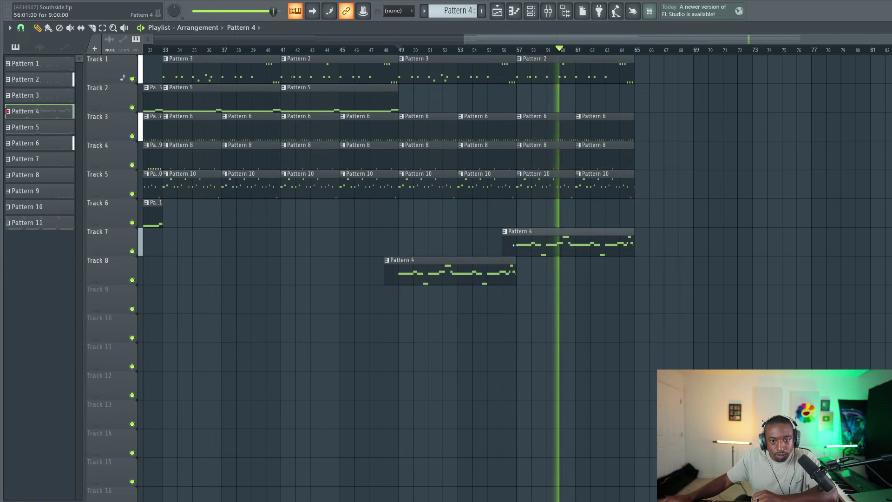
{"action": "left_click_drag", "start_coordinate": [502, 233], "coordinate": [517, 232]}
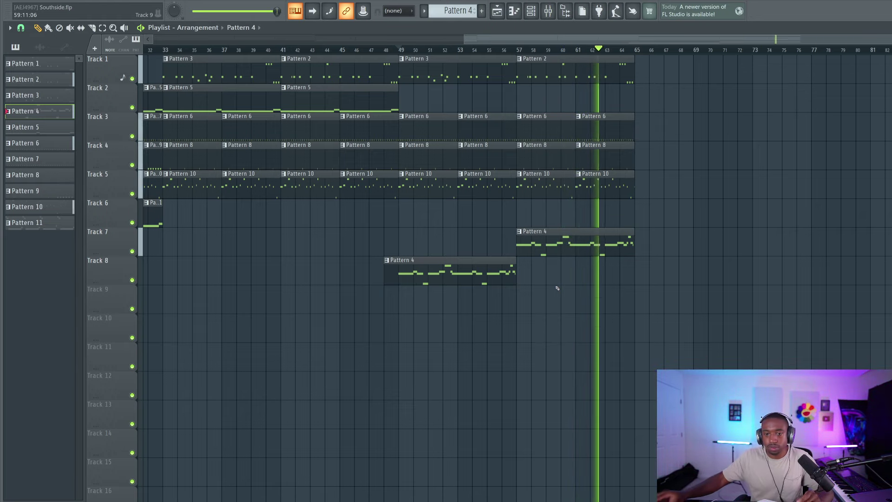
{"action": "key", "text": "F9"}
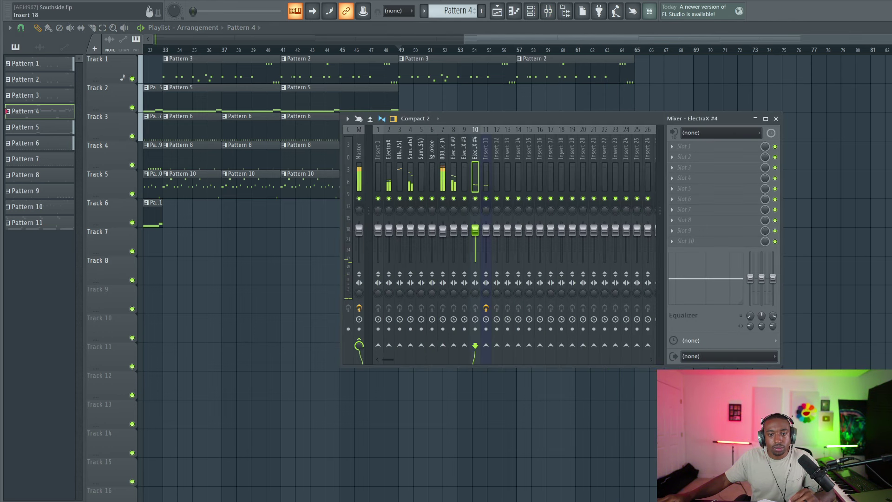
{"action": "key", "text": "F9"}
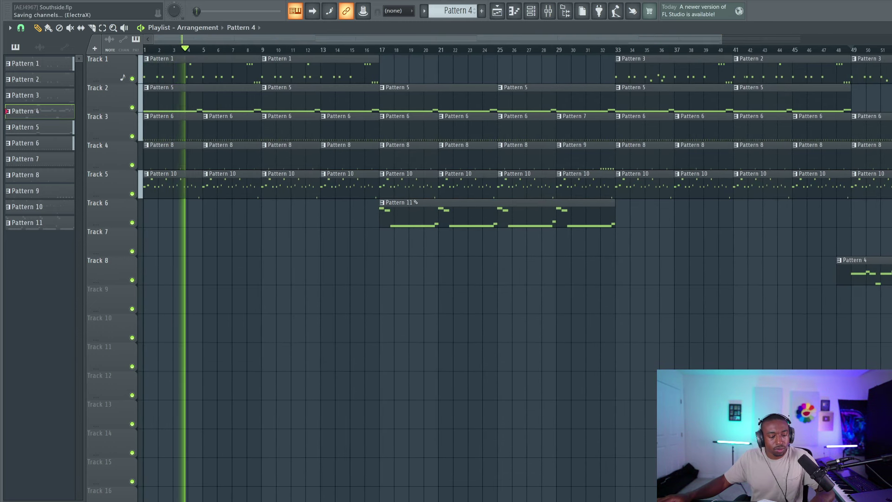
{"action": "key", "text": "F9"}
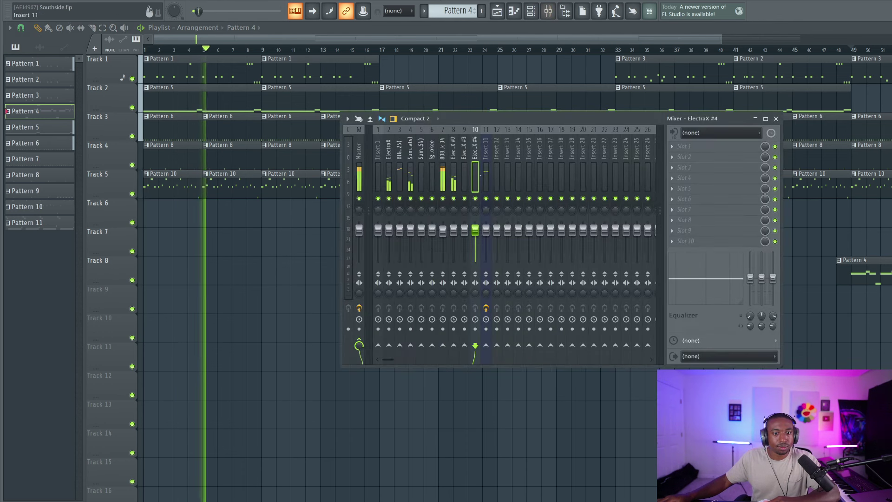
{"action": "key", "text": "F9"}
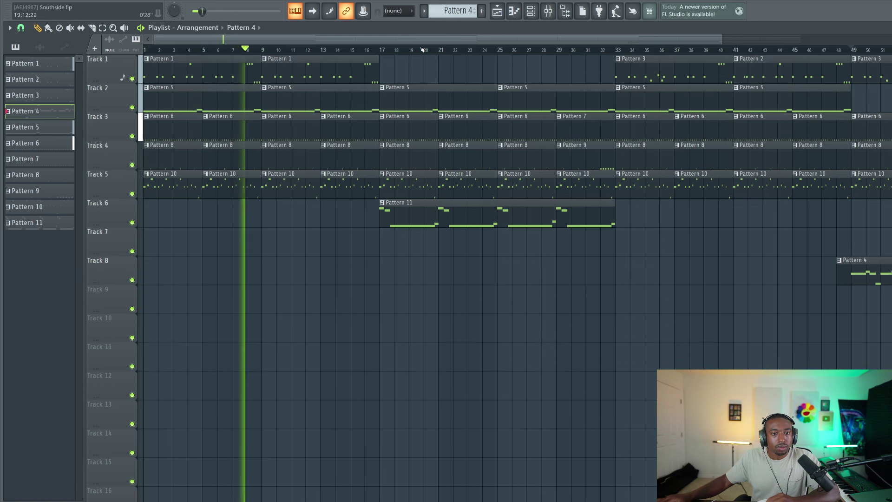
{"action": "scroll", "coordinate": [425, 49], "scroll_direction": "down", "scroll_amount": 3}
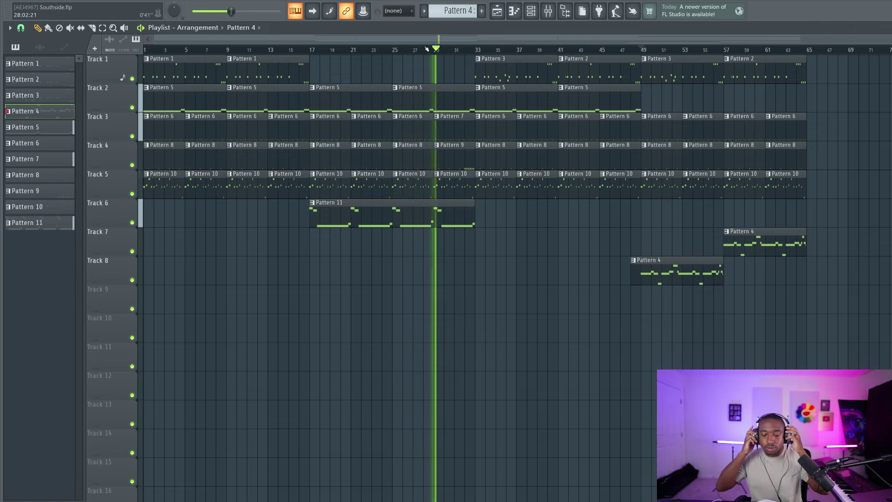
- Load BusyWorks Beats - HADES on the ElectraX #2 mixer track, with Width Tilt at maximum and Vibrato Mix at 1.0
{"action": "left_click", "coordinate": [554, 10]}
{"action": "left_click", "coordinate": [454, 181]}
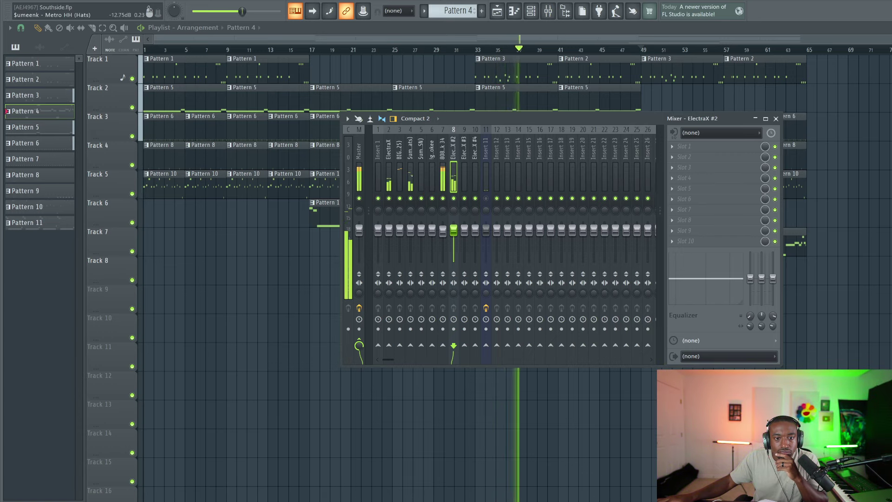
{"action": "left_click", "coordinate": [698, 160]}
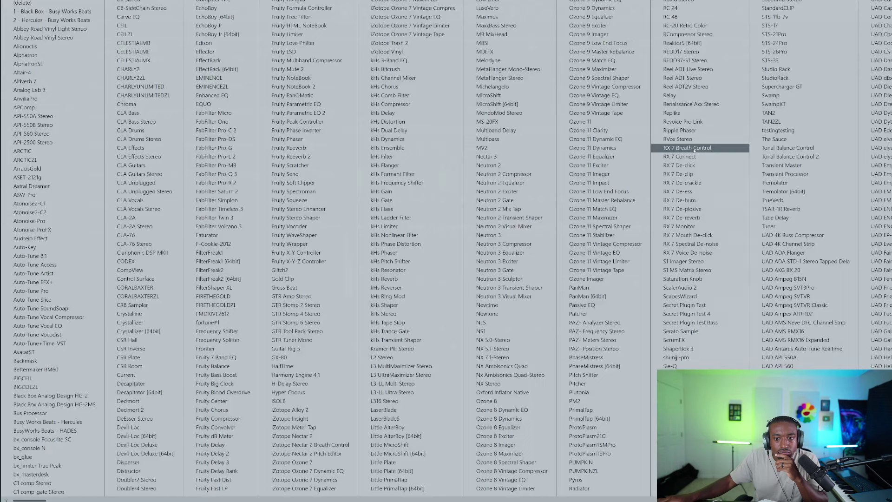
{"action": "left_click", "coordinate": [90, 430]}
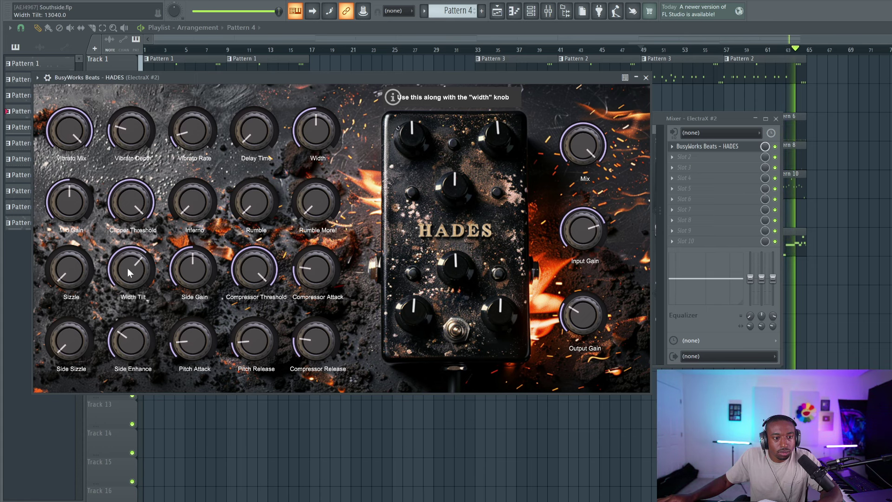
{"action": "left_click_drag", "start_coordinate": [128, 269], "coordinate": [127, 224]}
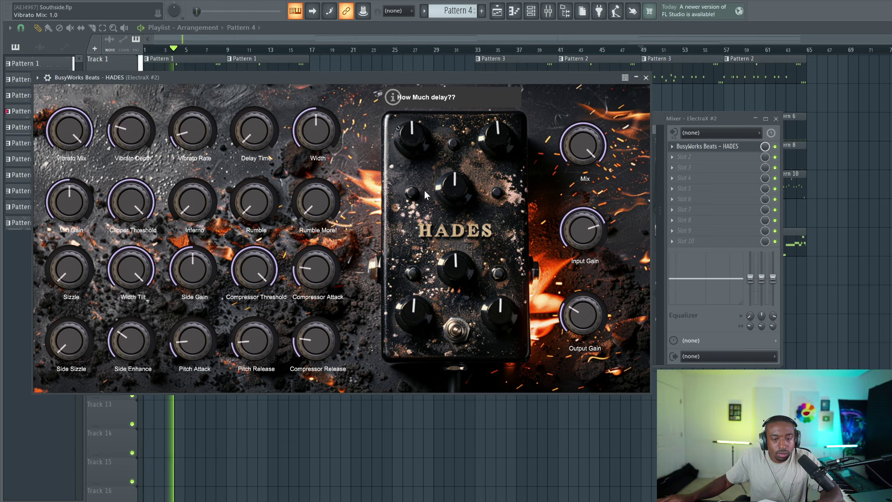
{"action": "left_click", "coordinate": [646, 78]}
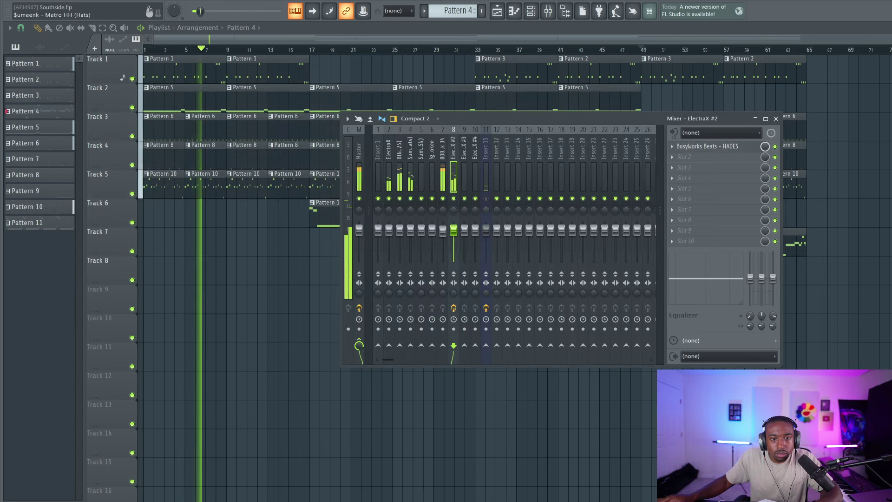
- Load BusyWorks Beats - HADES in the first effect slot of the ElectraX mixer track
{"action": "left_click", "coordinate": [399, 149]}
{"action": "left_click", "coordinate": [388, 149]}
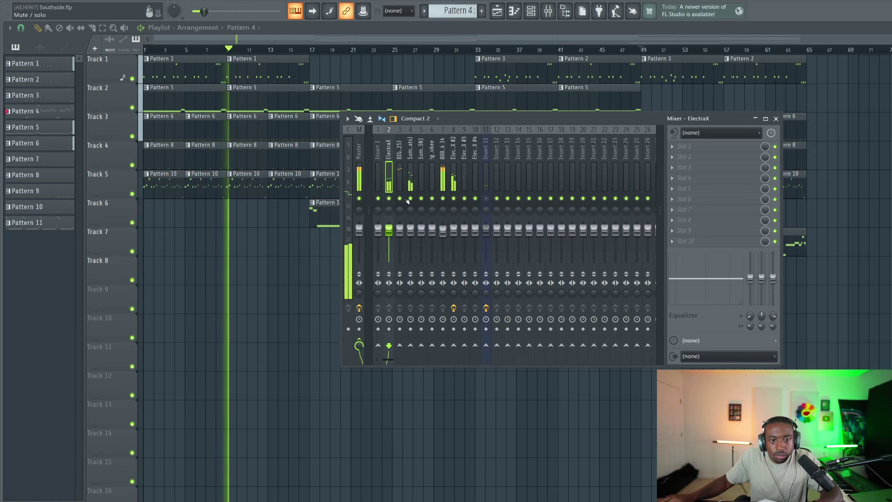
{"action": "left_click", "coordinate": [683, 146]}
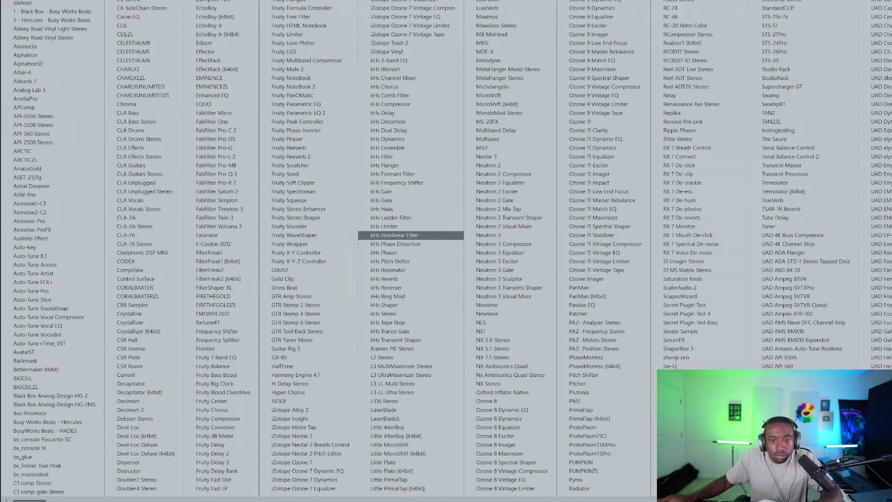
{"action": "left_click", "coordinate": [44, 431]}
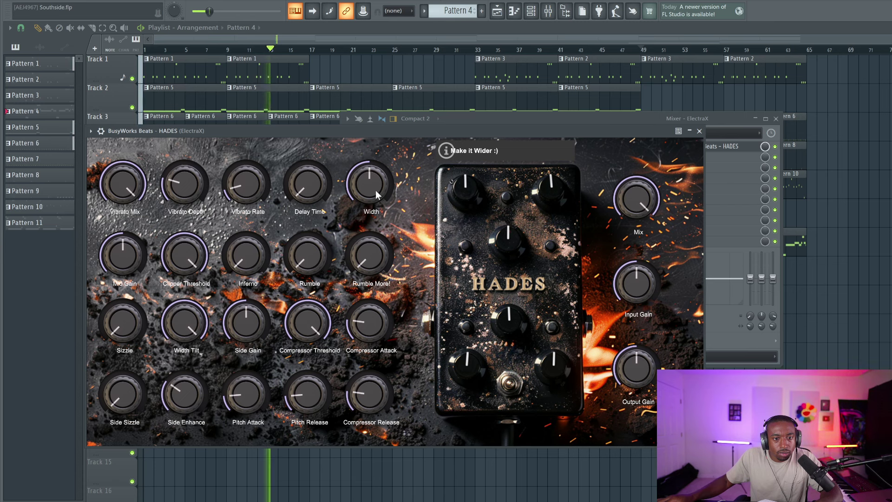
- In ElectraX's HADES, maximise Width, lower Width Tilt, set Vibrato Depth 0.3, Inferno 0.2 and Output Gain -3.8, and raise Input Gain
{"action": "left_click_drag", "start_coordinate": [376, 191], "coordinate": [378, 149]}
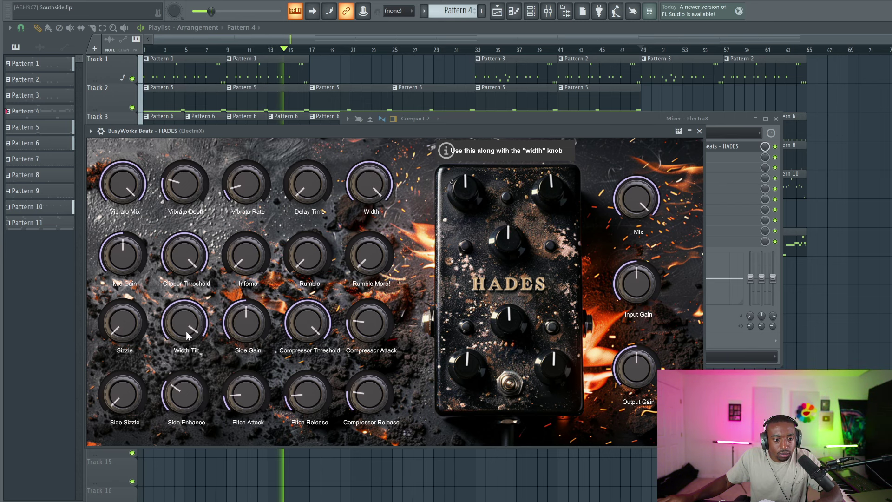
{"action": "left_click_drag", "start_coordinate": [186, 331], "coordinate": [177, 386]}
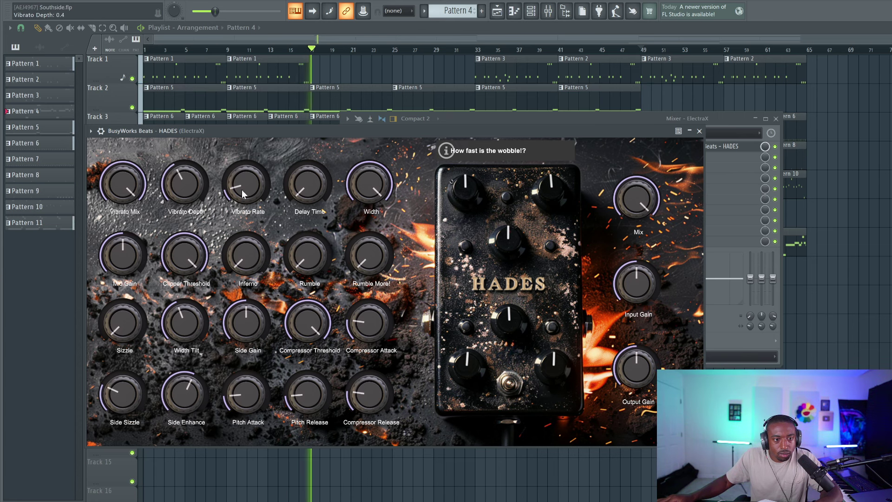
{"action": "left_click_drag", "start_coordinate": [243, 194], "coordinate": [196, 185]}
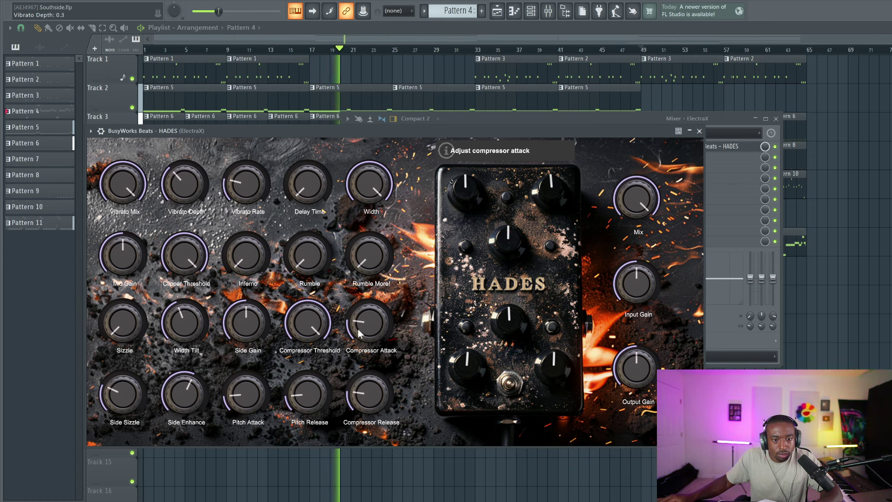
{"action": "left_click_drag", "start_coordinate": [247, 255], "coordinate": [262, 174]}
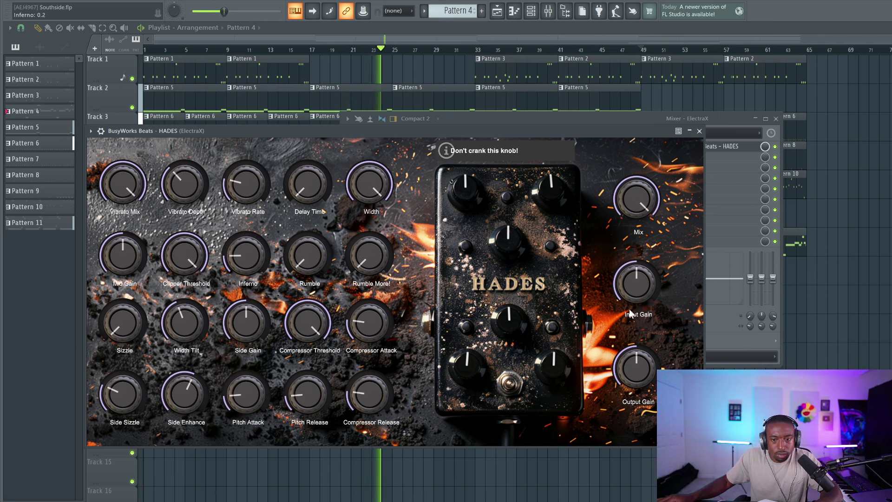
{"action": "scroll", "coordinate": [631, 277], "scroll_direction": "up", "scroll_amount": 3}
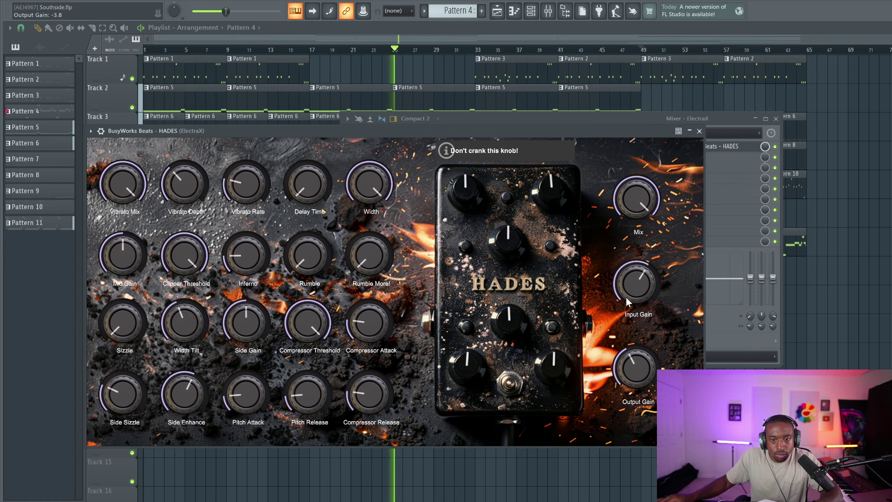
{"action": "left_click", "coordinate": [699, 131]}
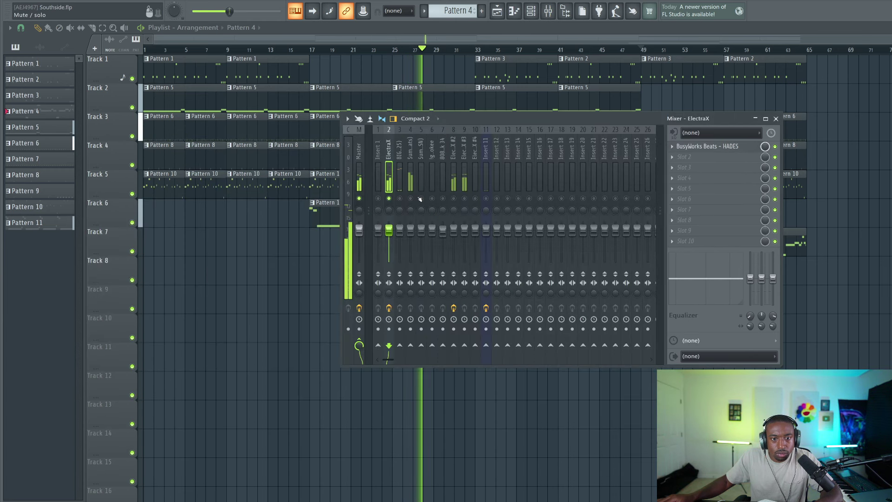
- Add BusyWorks Beats - HADES to the first effect slot of the ElectraX #3 mixer track
{"action": "left_click", "coordinate": [464, 186]}
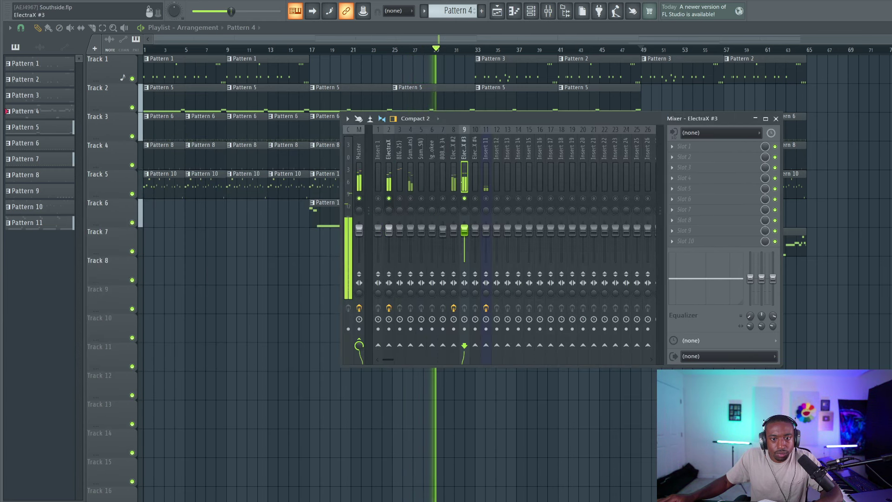
{"action": "left_click", "coordinate": [684, 146]}
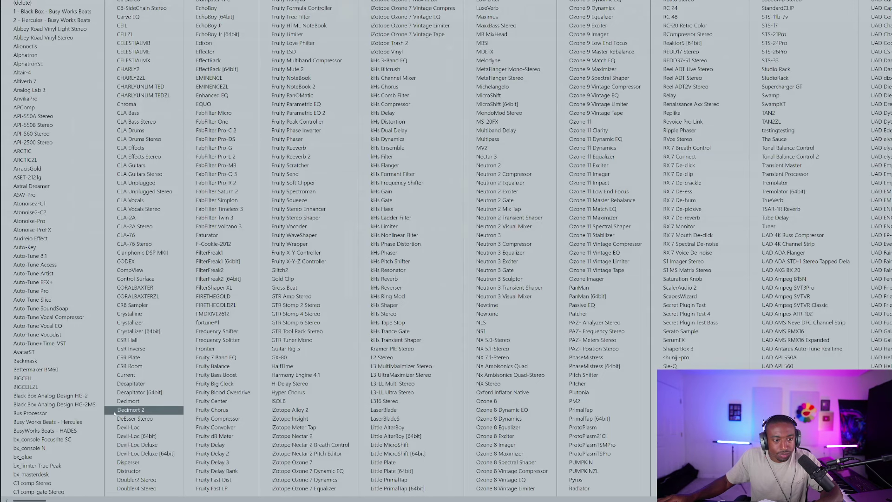
{"action": "left_click", "coordinate": [86, 430]}
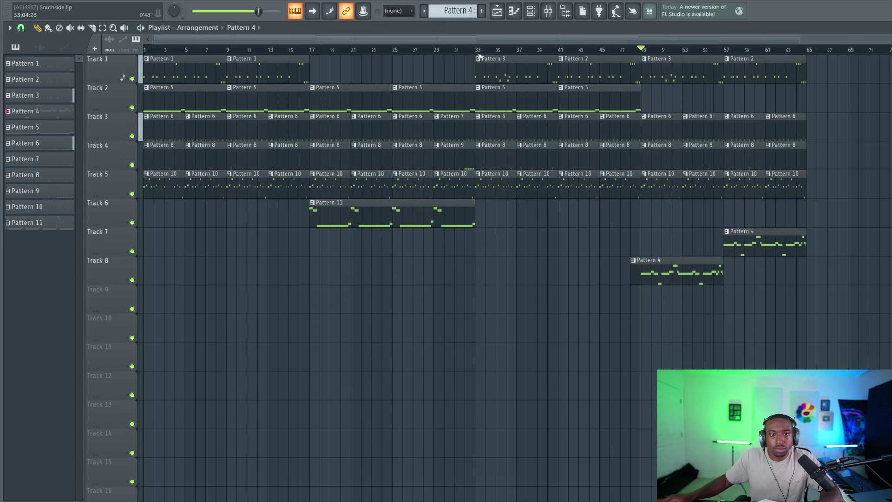
- Play the arrangement from bar 33 and then bar 17, and set the playback loop to bars 17 to 33
{"action": "left_click", "coordinate": [479, 53]}
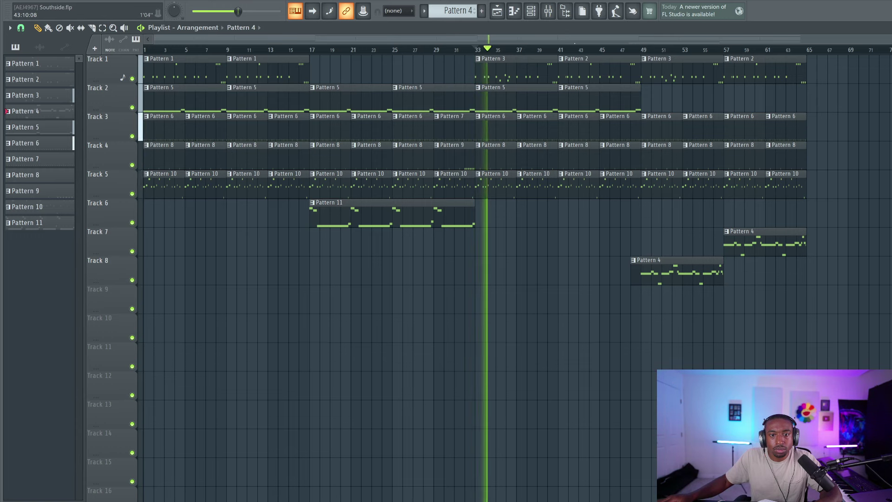
{"action": "key", "text": "F9"}
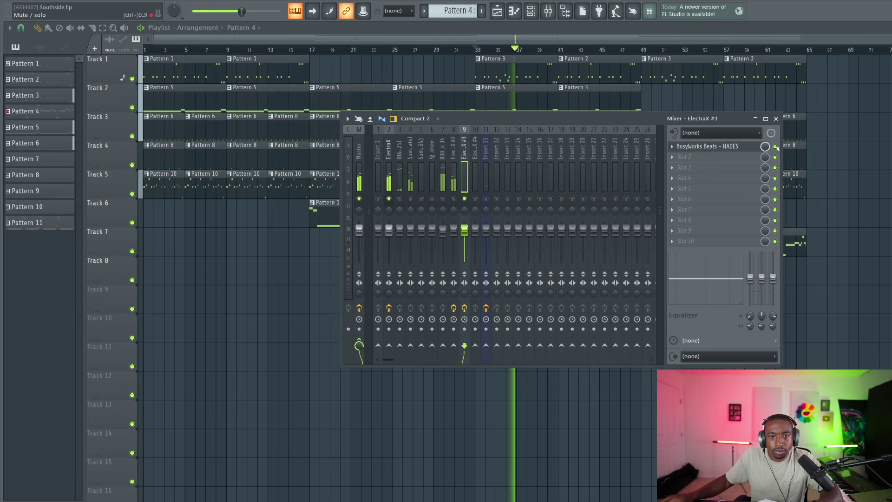
{"action": "key", "text": "space"}
{"action": "left_click", "coordinate": [312, 49]}
{"action": "key", "text": "space"}
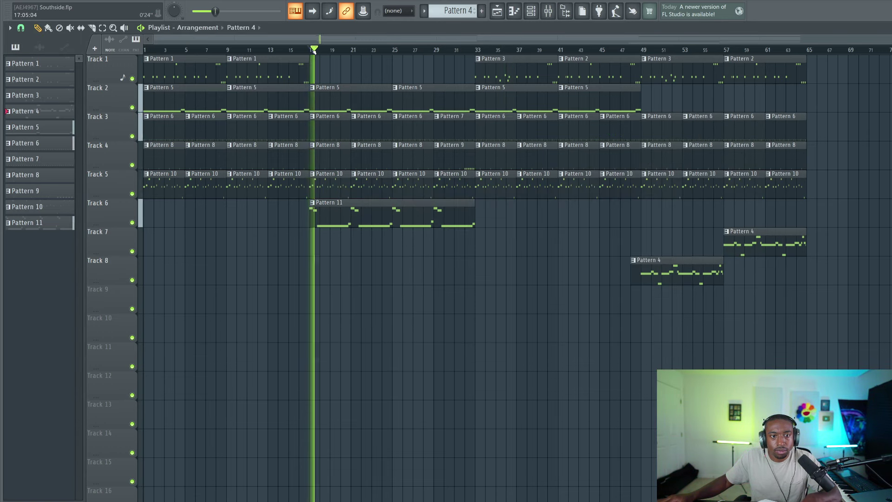
{"action": "left_click_drag", "start_coordinate": [312, 49], "coordinate": [481, 50]}
- In ElectraX #3's HADES, raise Inferno and Width, set Mid Gain Level to 5.5, Width Tilt to 8840 and Vibrato Mix to 0
{"action": "left_click", "coordinate": [548, 11]}
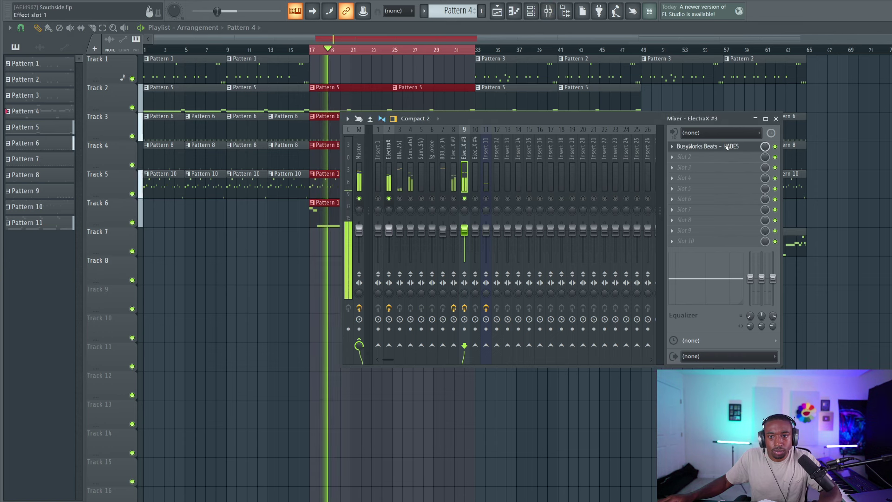
{"action": "left_click", "coordinate": [711, 146]}
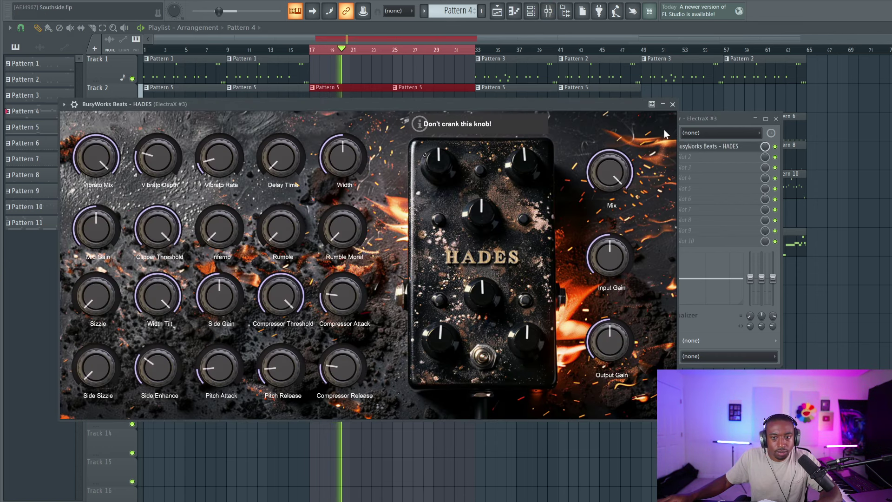
{"action": "left_click", "coordinate": [704, 147]}
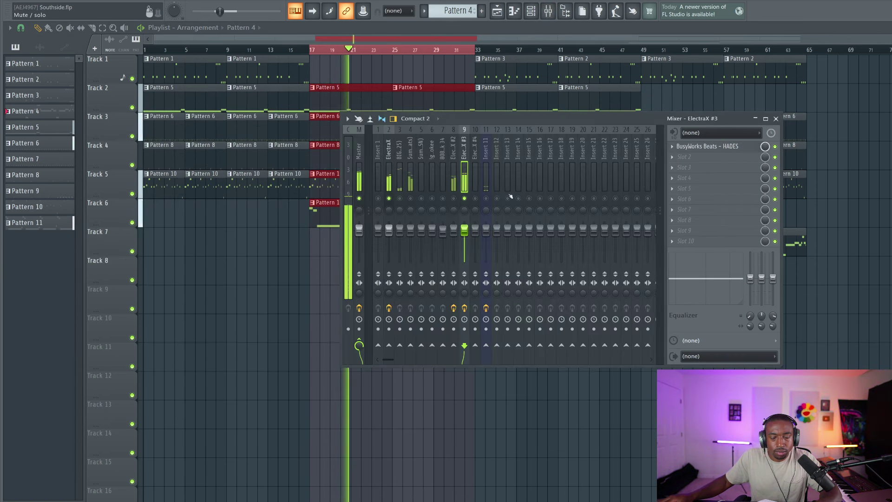
{"action": "left_click", "coordinate": [704, 148]}
{"action": "left_click_drag", "start_coordinate": [218, 224], "coordinate": [234, 165]}
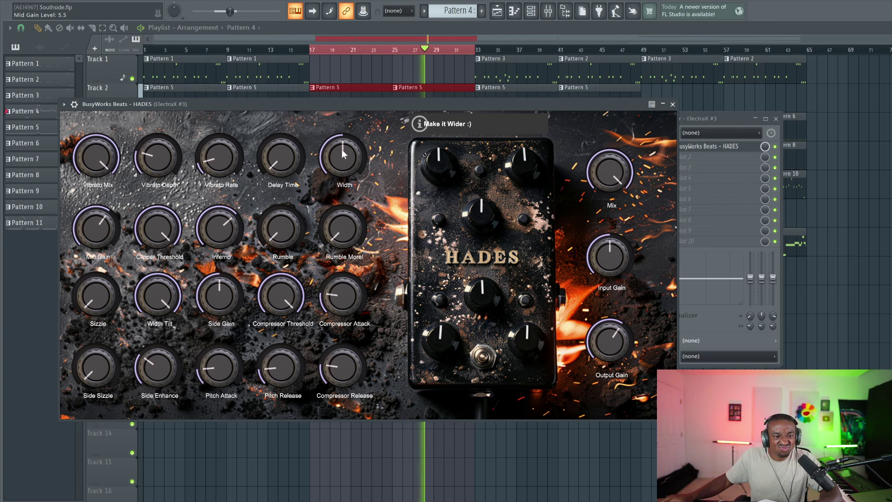
{"action": "left_click_drag", "start_coordinate": [344, 169], "coordinate": [342, 161]}
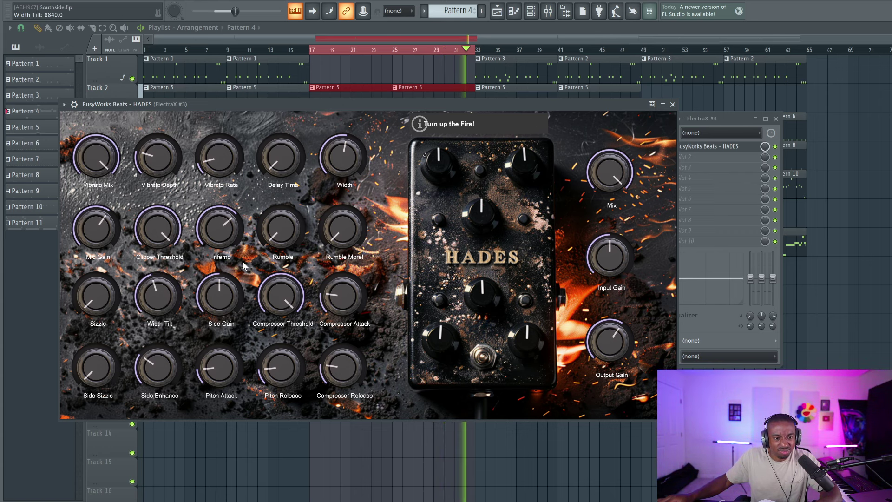
{"action": "left_click_drag", "start_coordinate": [100, 154], "coordinate": [96, 197]}
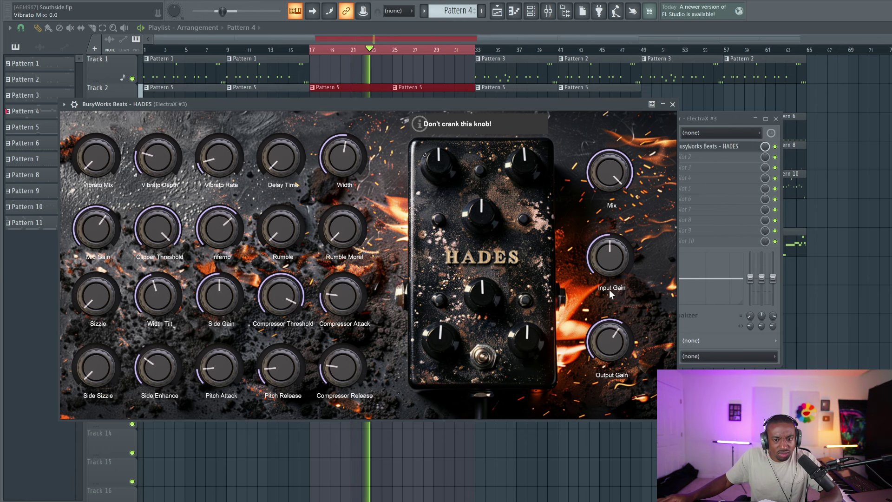
{"action": "left_click", "coordinate": [673, 105]}
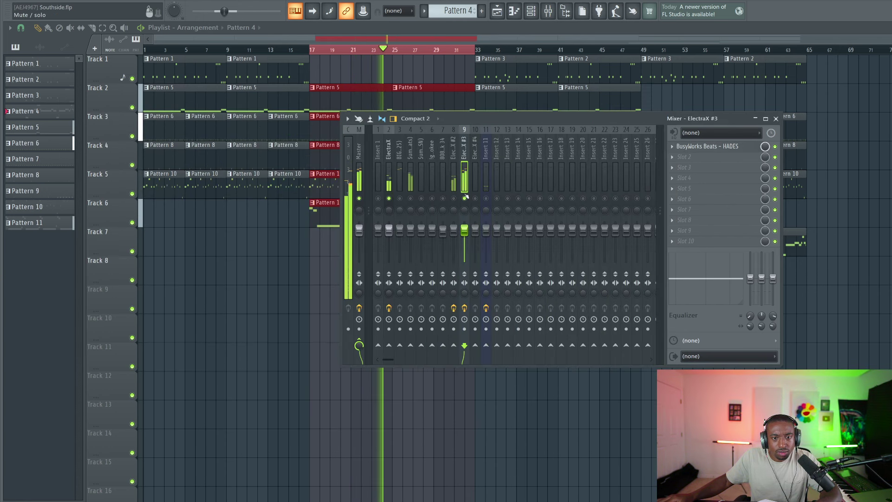
- Unmute the ElectraX #2 mixer track, bypass the effects on mixer tracks 1 to 10, and play the loop to compare the melodies without HADES
{"action": "left_click", "coordinate": [453, 199]}
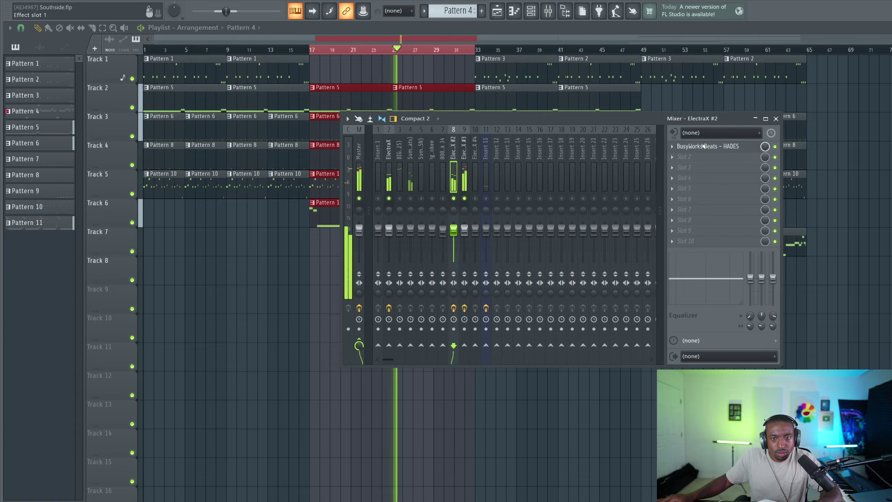
{"action": "key", "text": "space"}
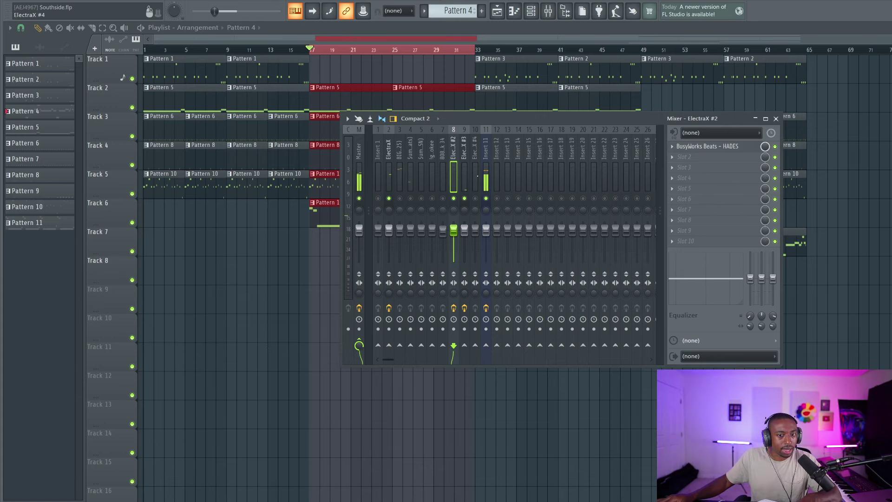
{"action": "left_click_drag", "start_coordinate": [421, 176], "coordinate": [475, 177]}
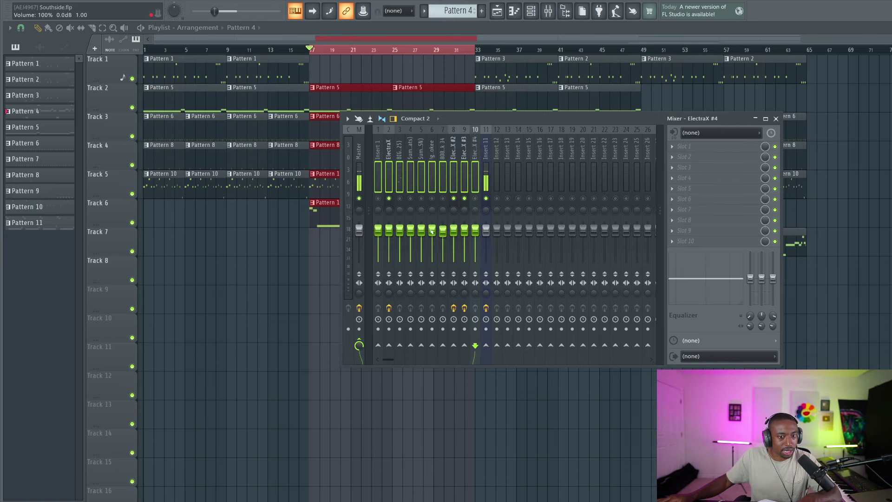
{"action": "left_click", "coordinate": [464, 308]}
{"action": "key", "text": "space"}
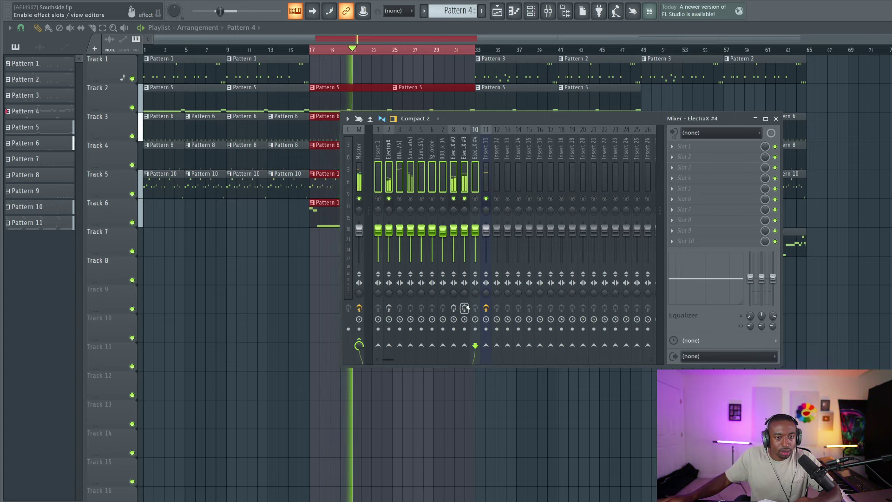
{"action": "key", "text": "space"}
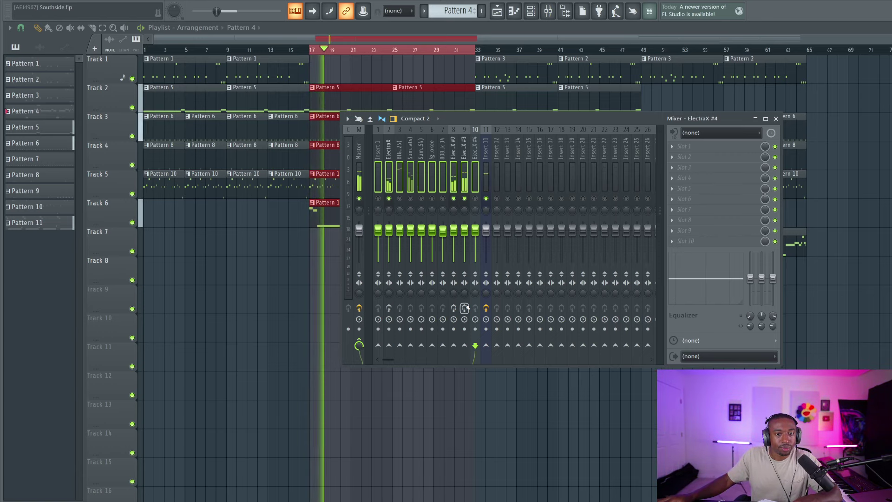
- Re-enable the effects on the ElectraX mixer tracks, replay the loop, and review HADES on ElectraX #3
{"action": "key", "text": "space"}
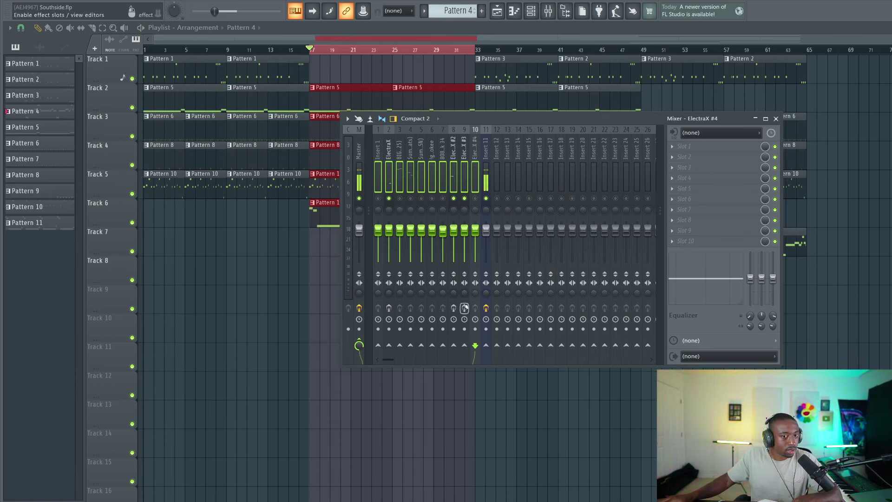
{"action": "key", "text": "space"}
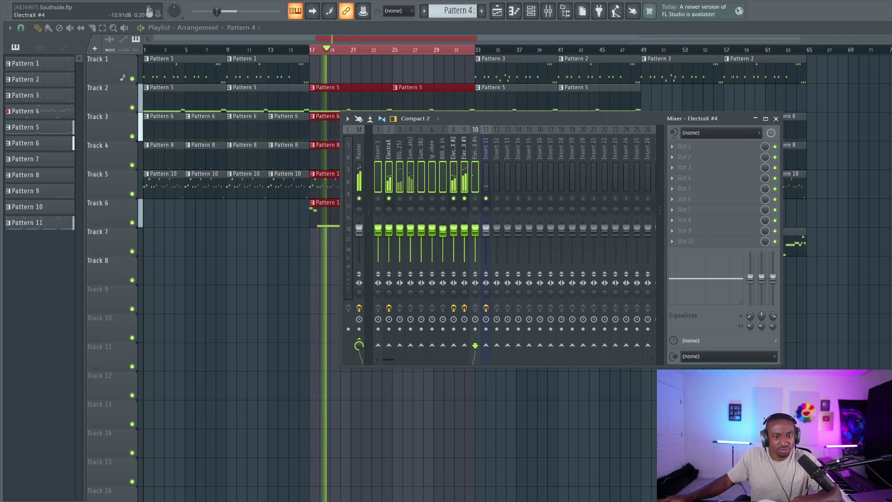
{"action": "left_click", "coordinate": [464, 269]}
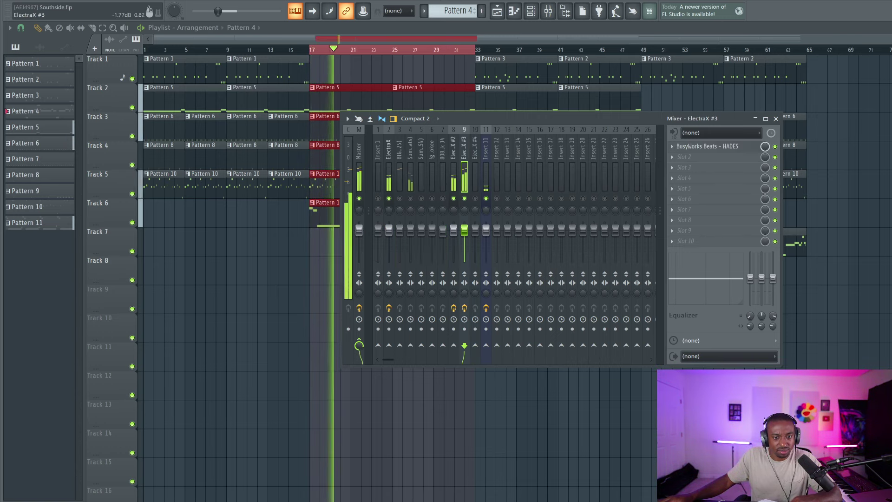
{"action": "left_click", "coordinate": [714, 148]}
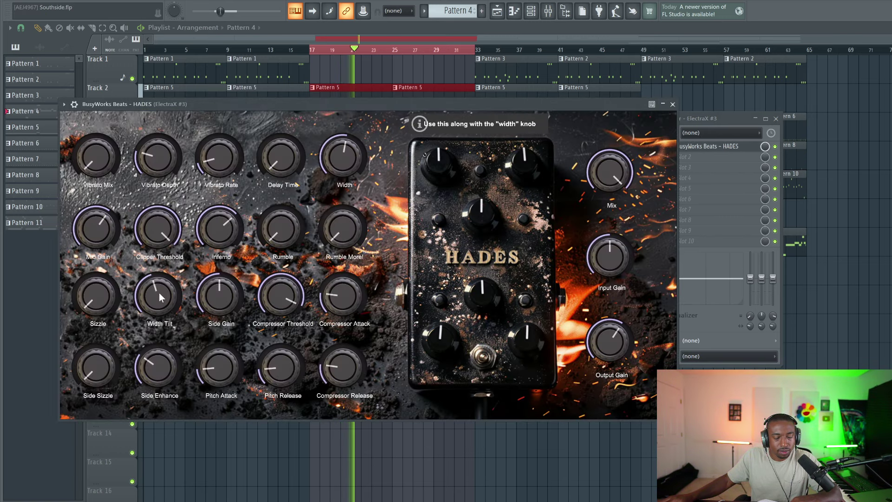
{"action": "left_click", "coordinate": [672, 105]}
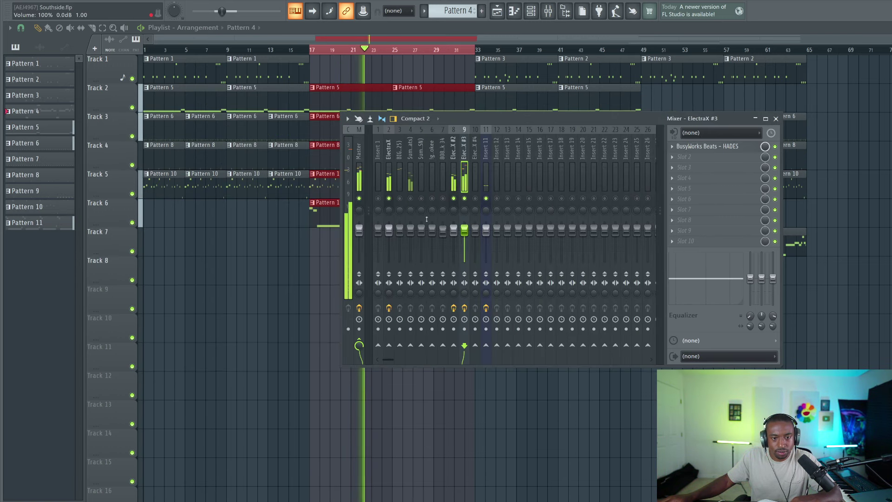
- Unmute all mixer tracks and clear the playback loop over bars 17 to 33
{"action": "right_click", "coordinate": [442, 197]}
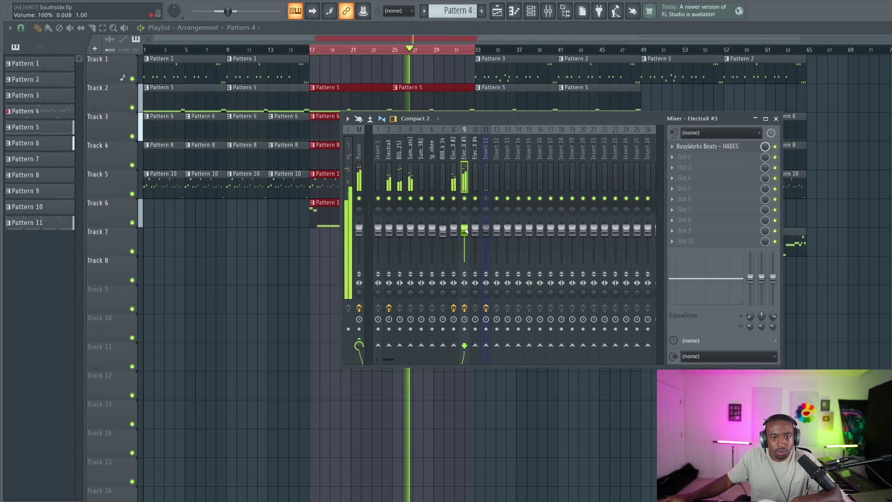
{"action": "left_click", "coordinate": [424, 103]}
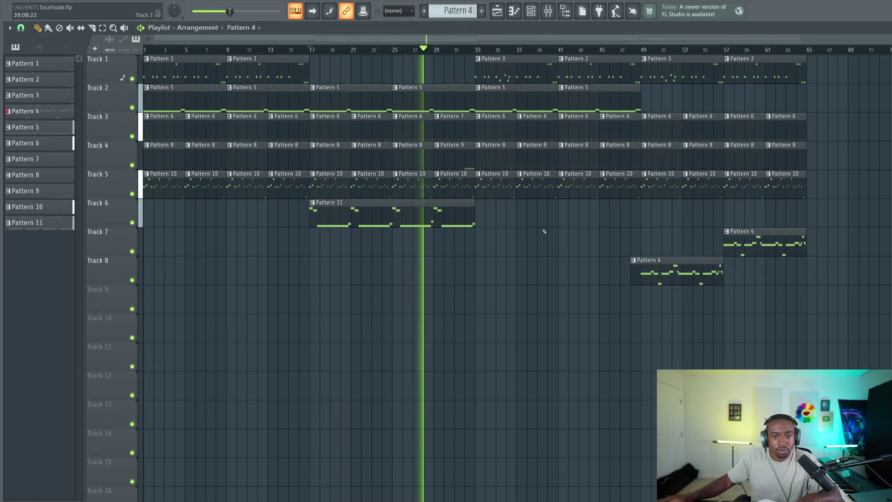
- Lower the ElectraX #3 and ElectraX mixer faders slightly while the full arrangement plays
{"action": "left_click", "coordinate": [552, 11]}
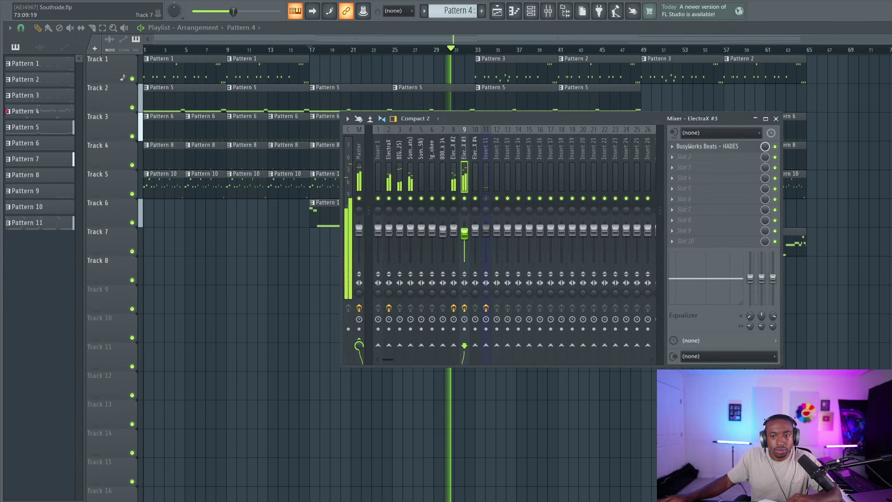
{"action": "key", "text": "F9"}
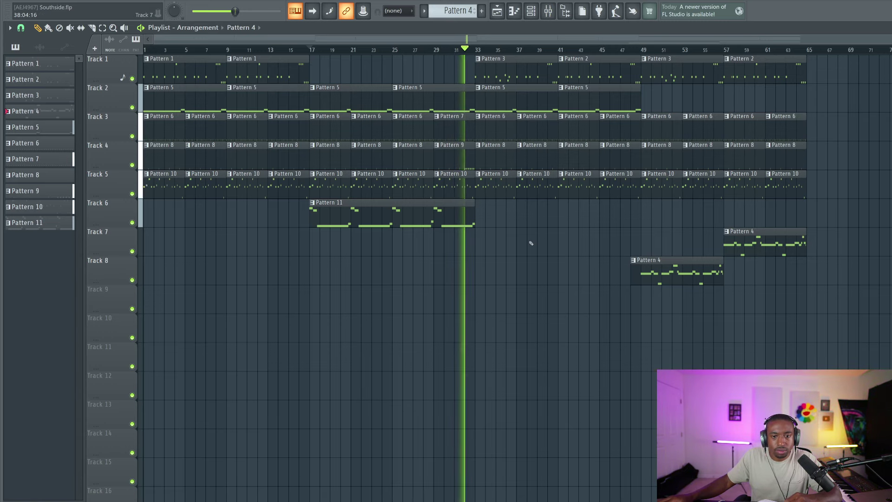
{"action": "left_click", "coordinate": [549, 11]}
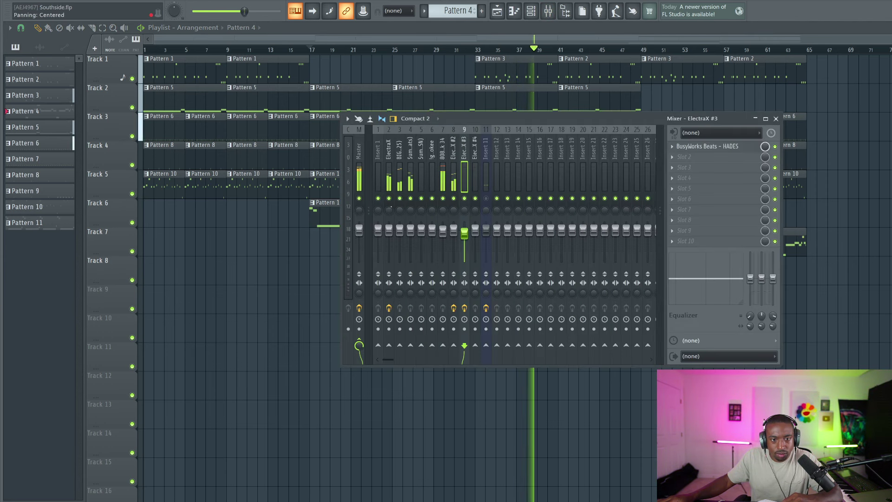
{"action": "left_click", "coordinate": [389, 231]}
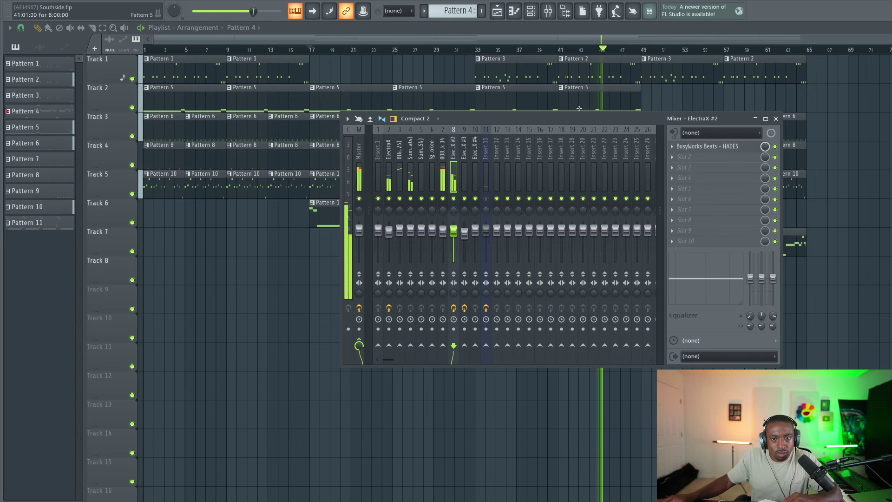
- Move the mixer clear of the upper playlist tracks and check the track levels through the rest of the arrangement
{"action": "left_click_drag", "start_coordinate": [577, 117], "coordinate": [332, 202]}
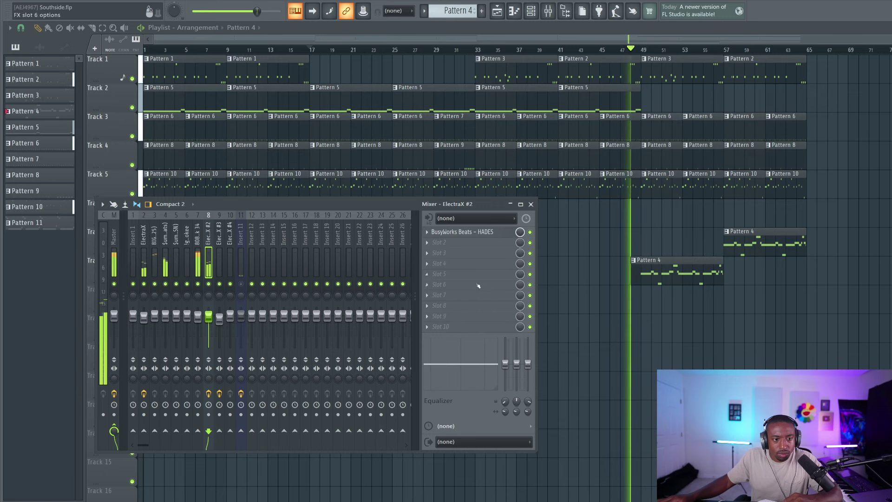
{"action": "key", "text": "F9"}
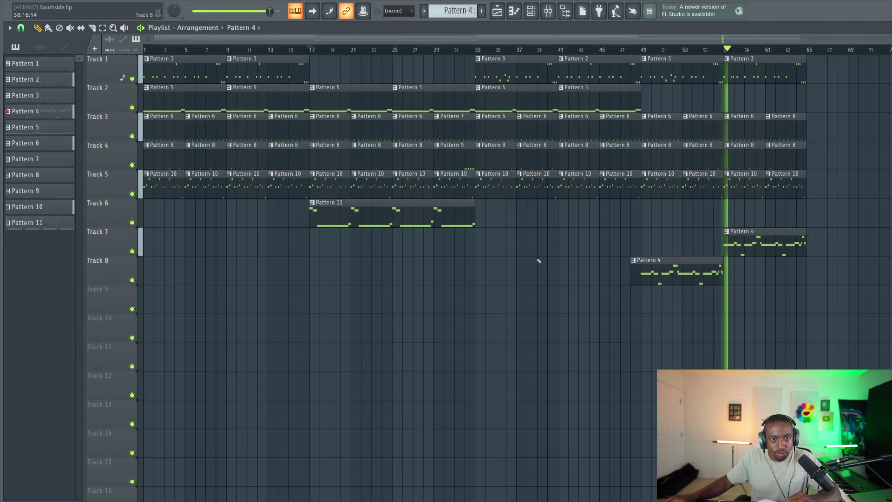
{"action": "left_click", "coordinate": [550, 14]}
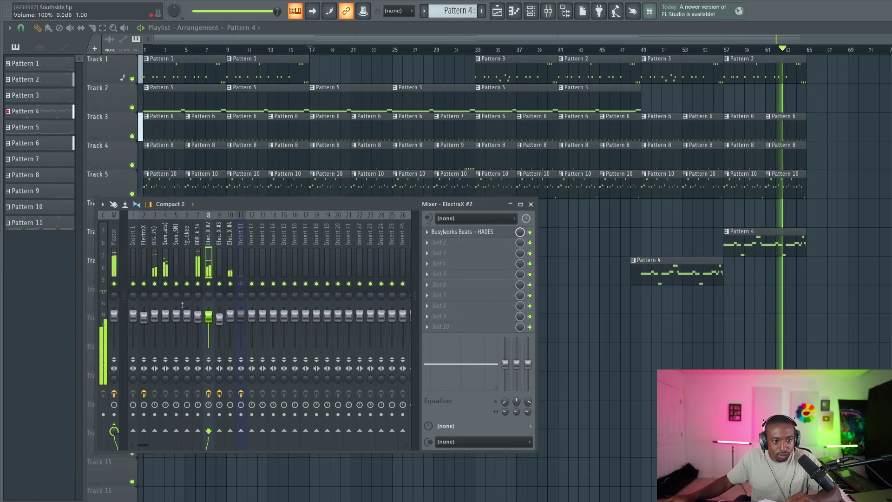
{"action": "key", "text": "F9"}
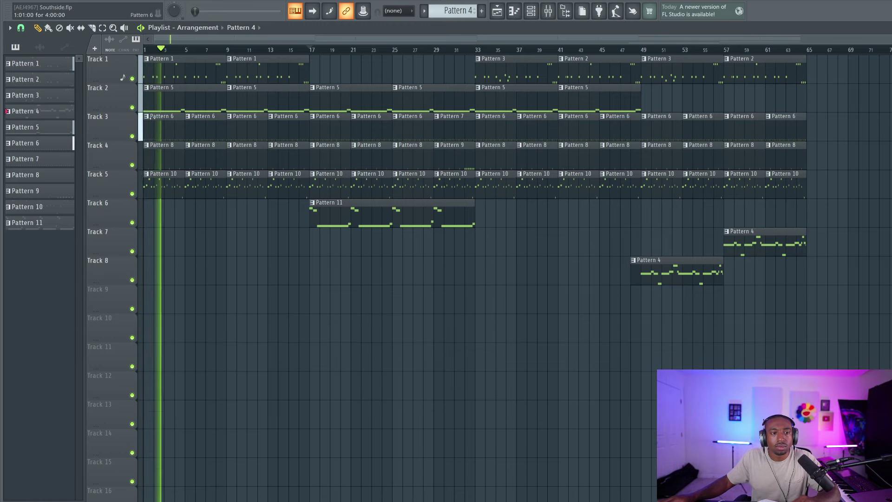
- Select Patterns 1 to 11 and colour them with a gradient from red to orange
{"action": "left_click", "coordinate": [24, 63]}
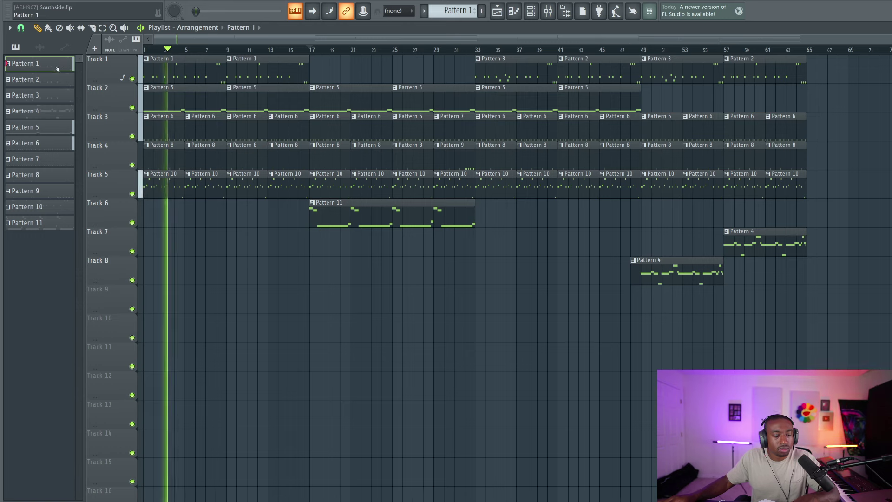
{"action": "right_click", "coordinate": [49, 223]}
{"action": "left_click", "coordinate": [134, 256]}
{"action": "left_click", "coordinate": [114, 251]}
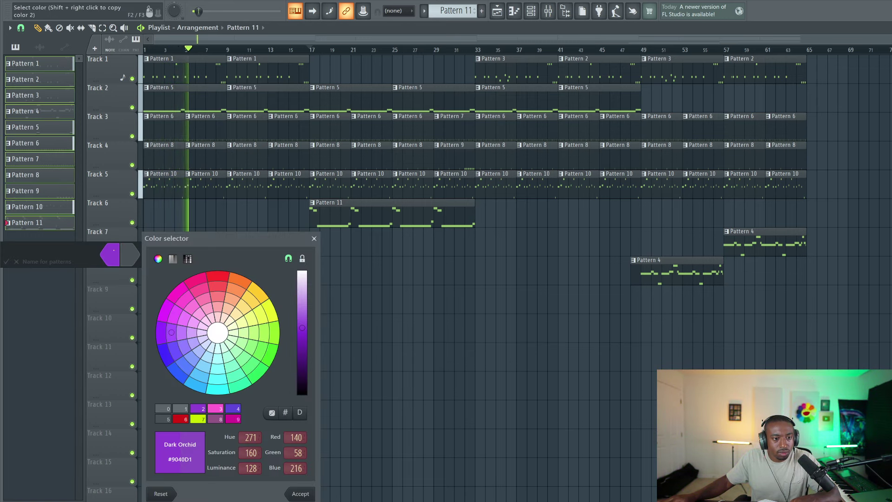
{"action": "left_click", "coordinate": [183, 419]}
{"action": "left_click", "coordinate": [185, 419]}
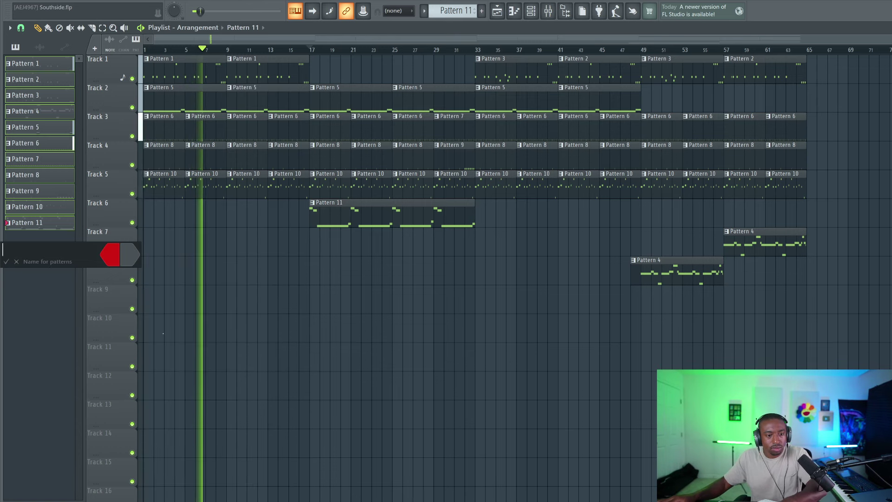
{"action": "left_click", "coordinate": [113, 254]}
{"action": "left_click", "coordinate": [232, 299]}
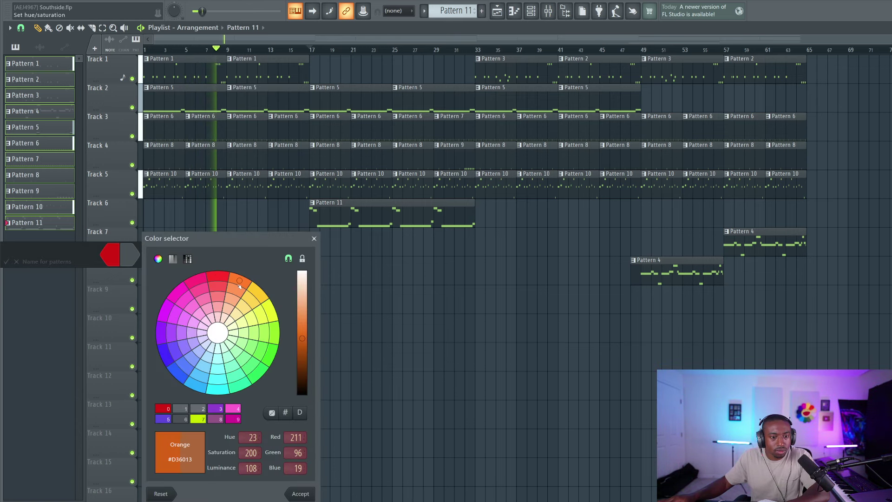
{"action": "key", "text": "Return"}
{"action": "key", "text": "Return"}
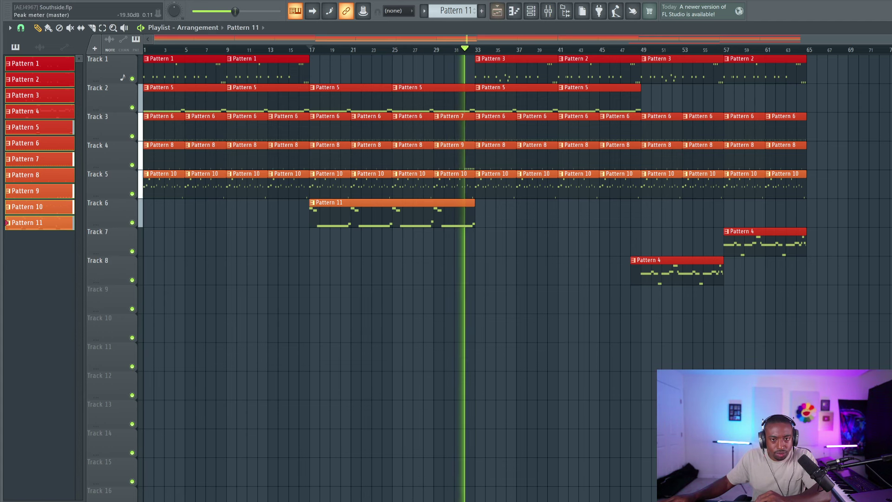
- Review the channel rack and the $umeenk - Metro HH (Hats) channel settings while the arrangement plays
{"action": "key", "text": "F6"}
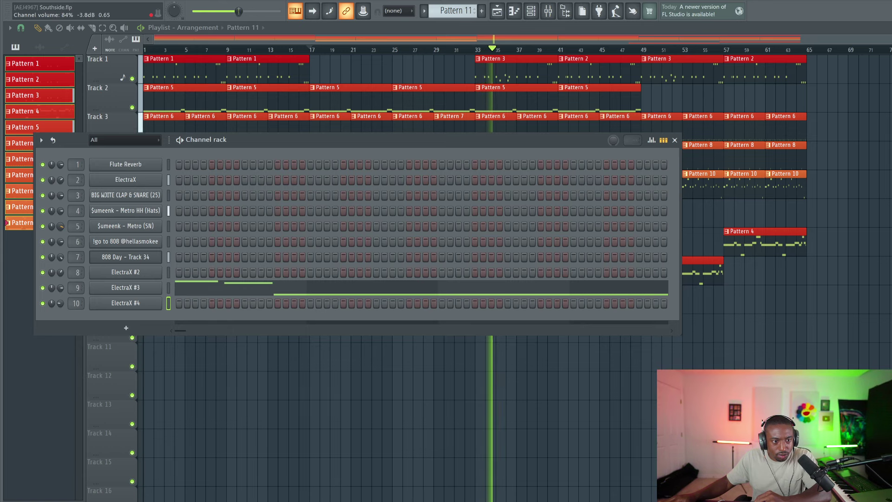
{"action": "key", "text": "F6"}
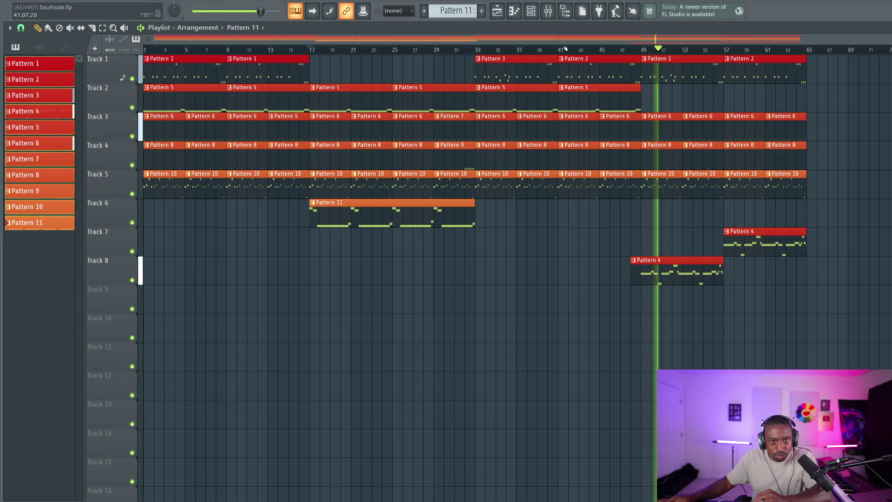
{"action": "scroll", "coordinate": [601, 66], "scroll_direction": "right", "scroll_amount": 4}
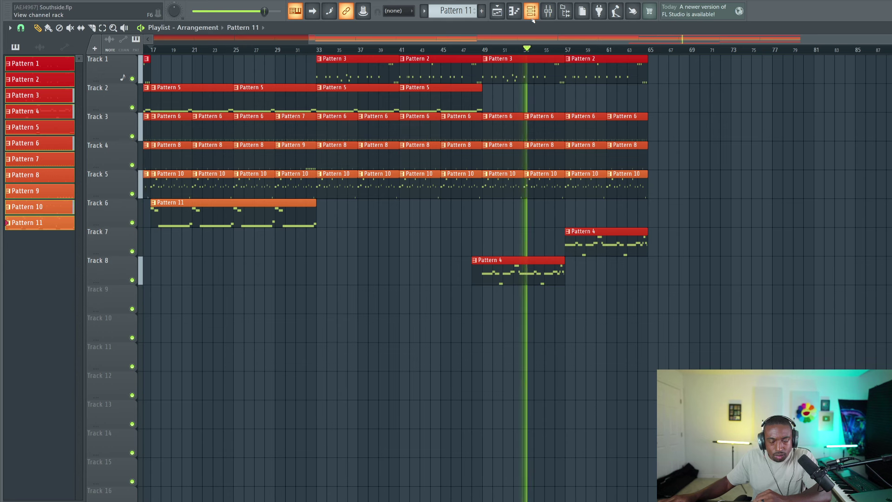
{"action": "key", "text": "F6"}
{"action": "left_click", "coordinate": [138, 211]}
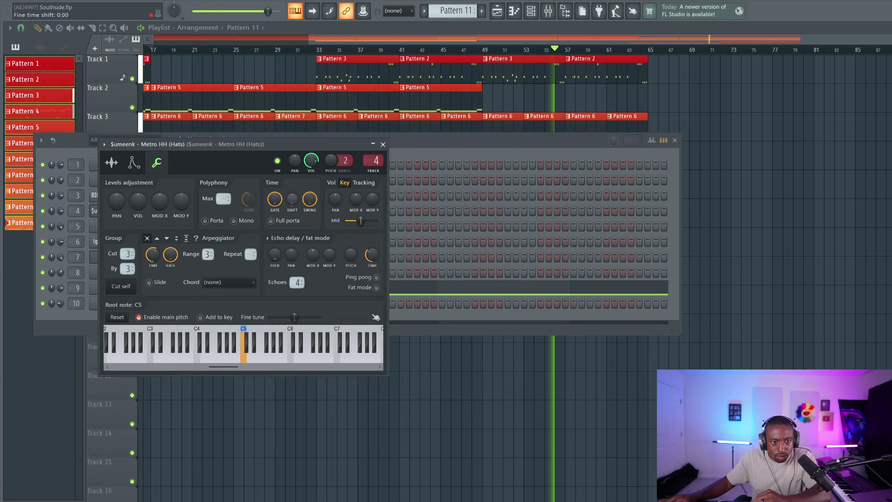
{"action": "left_click", "coordinate": [383, 144]}
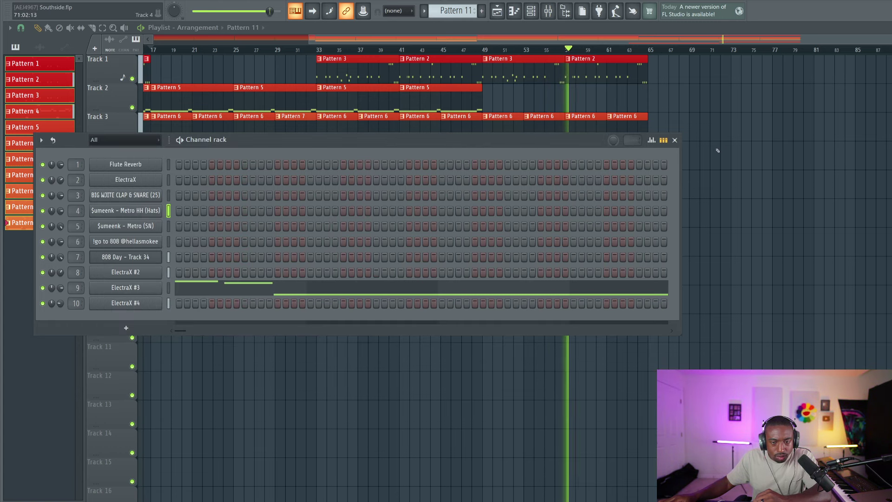
{"action": "left_click", "coordinate": [675, 140]}
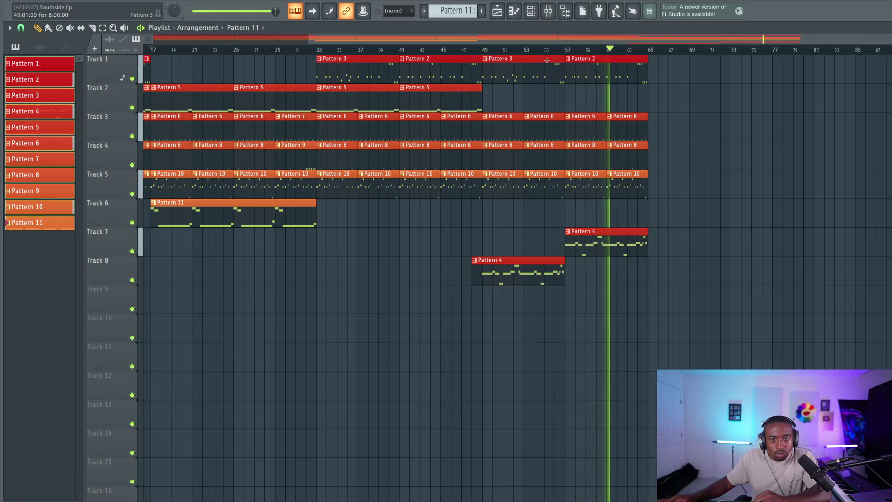
- Check the track levels in the mixer during playback, and stop the arrangement
{"action": "left_click", "coordinate": [549, 18]}
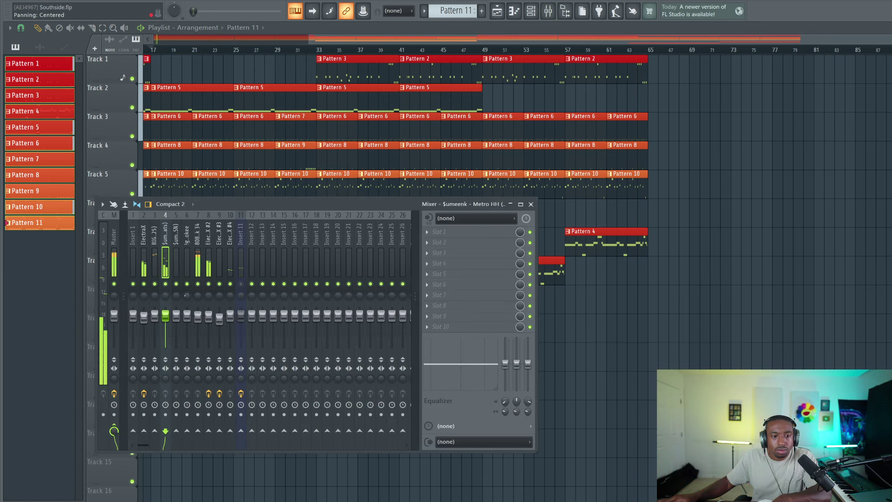
{"action": "key", "text": "F9"}
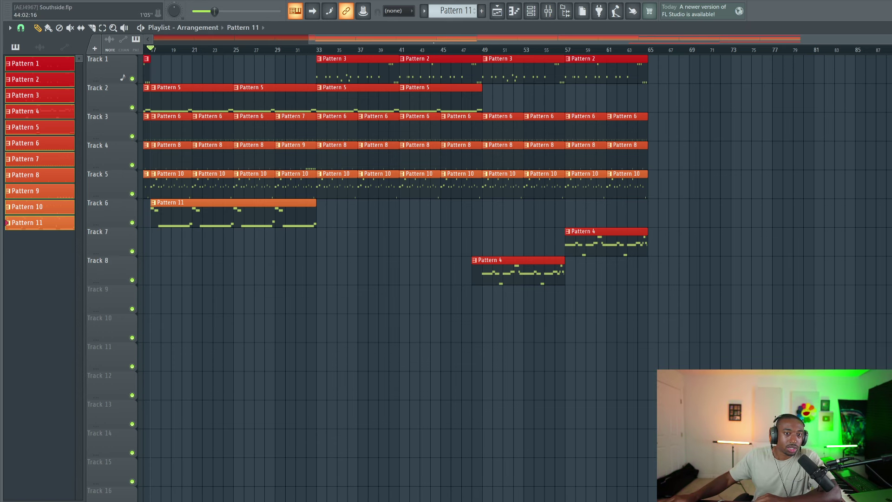
{"action": "scroll", "coordinate": [409, 68], "scroll_direction": "left", "scroll_amount": 4}
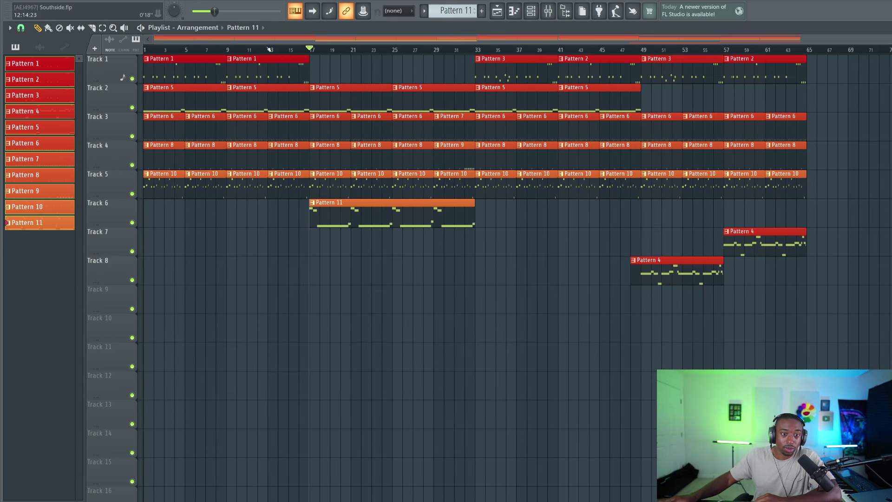